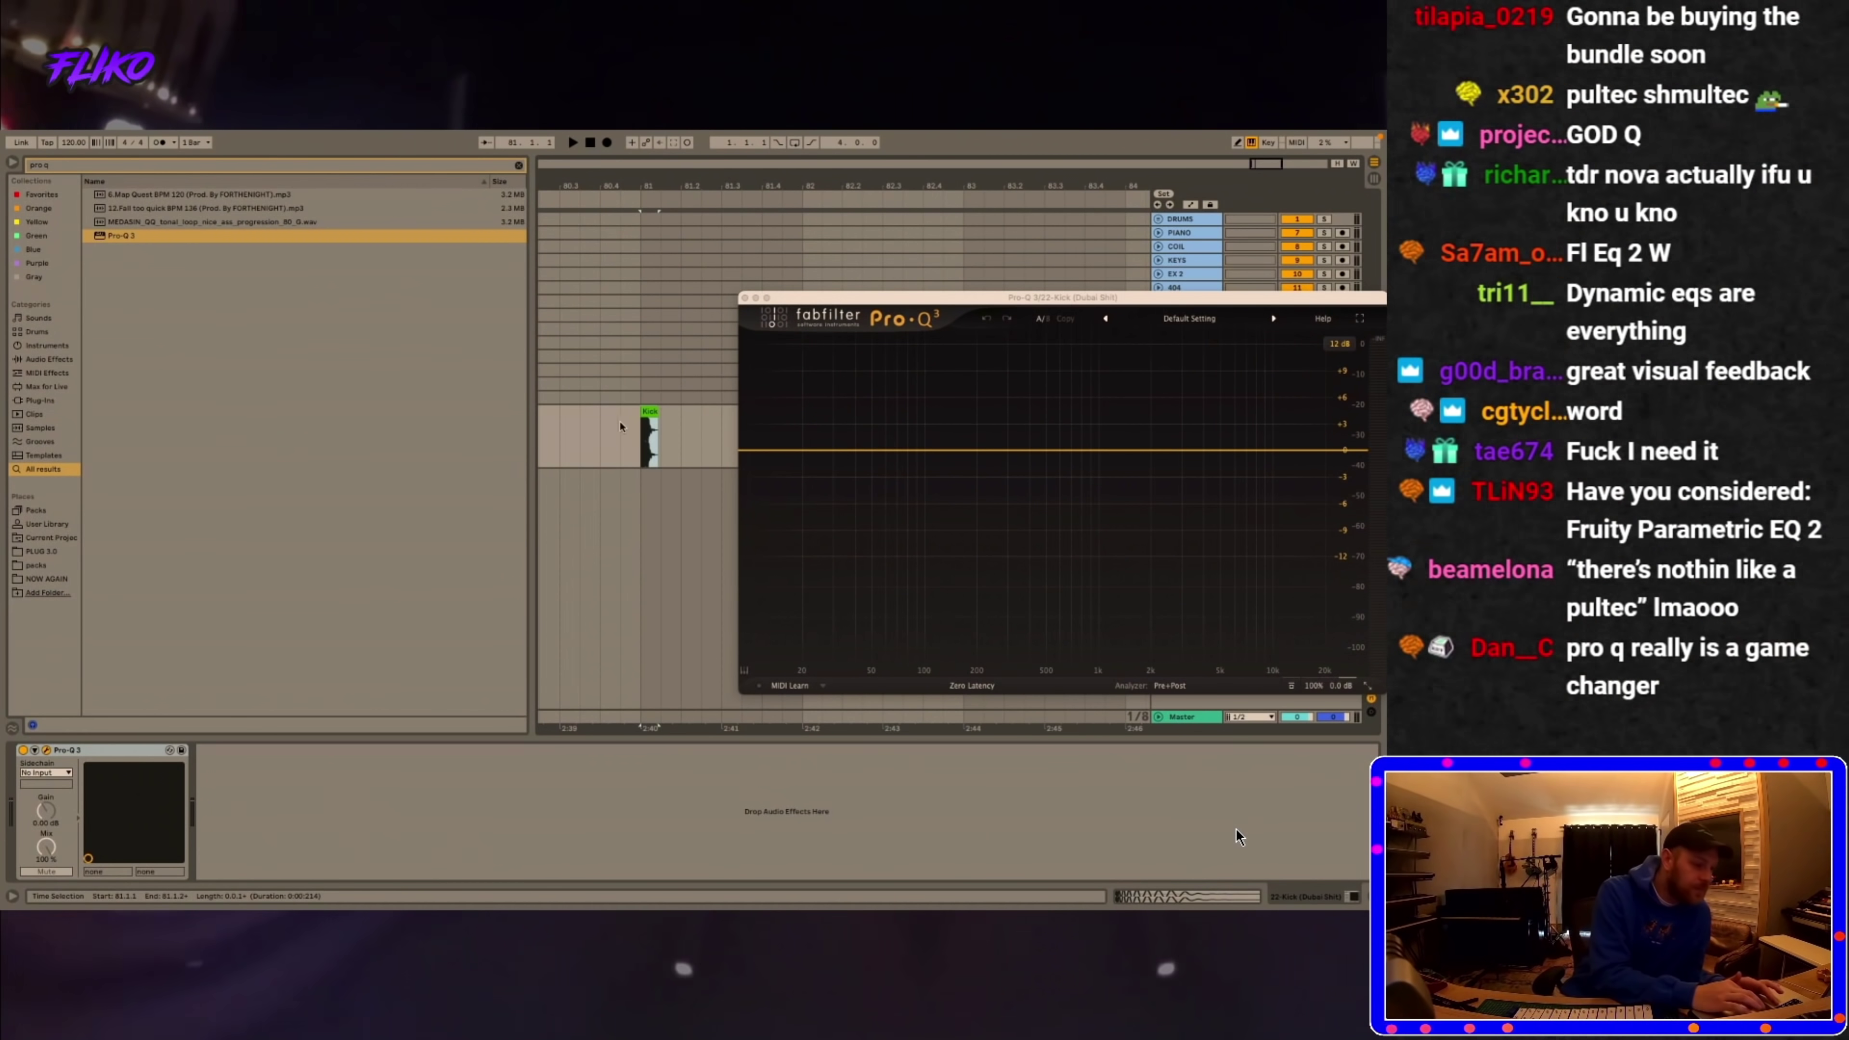
- Play the kick and add a Pro-Q 3 band at its low end, soloing and sweeping it down to about 51 Hz
key("shift+Tab")
key("space")
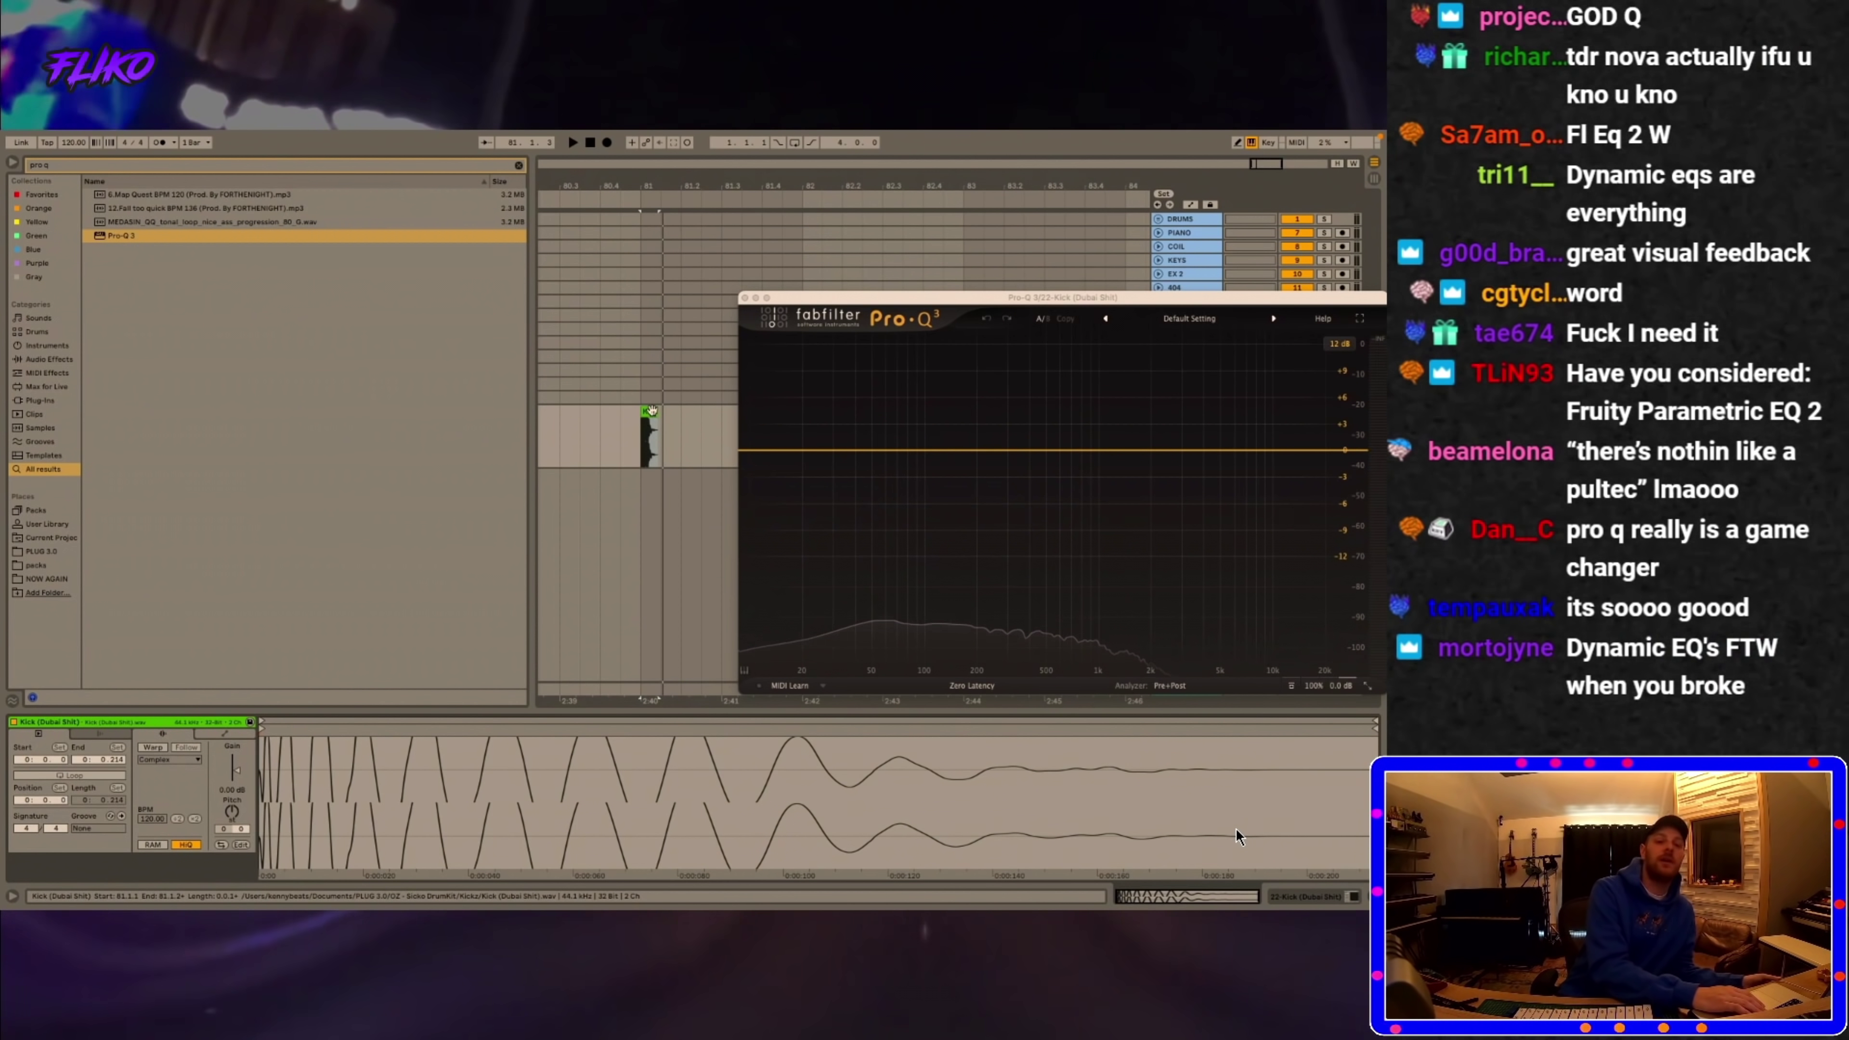
key("space")
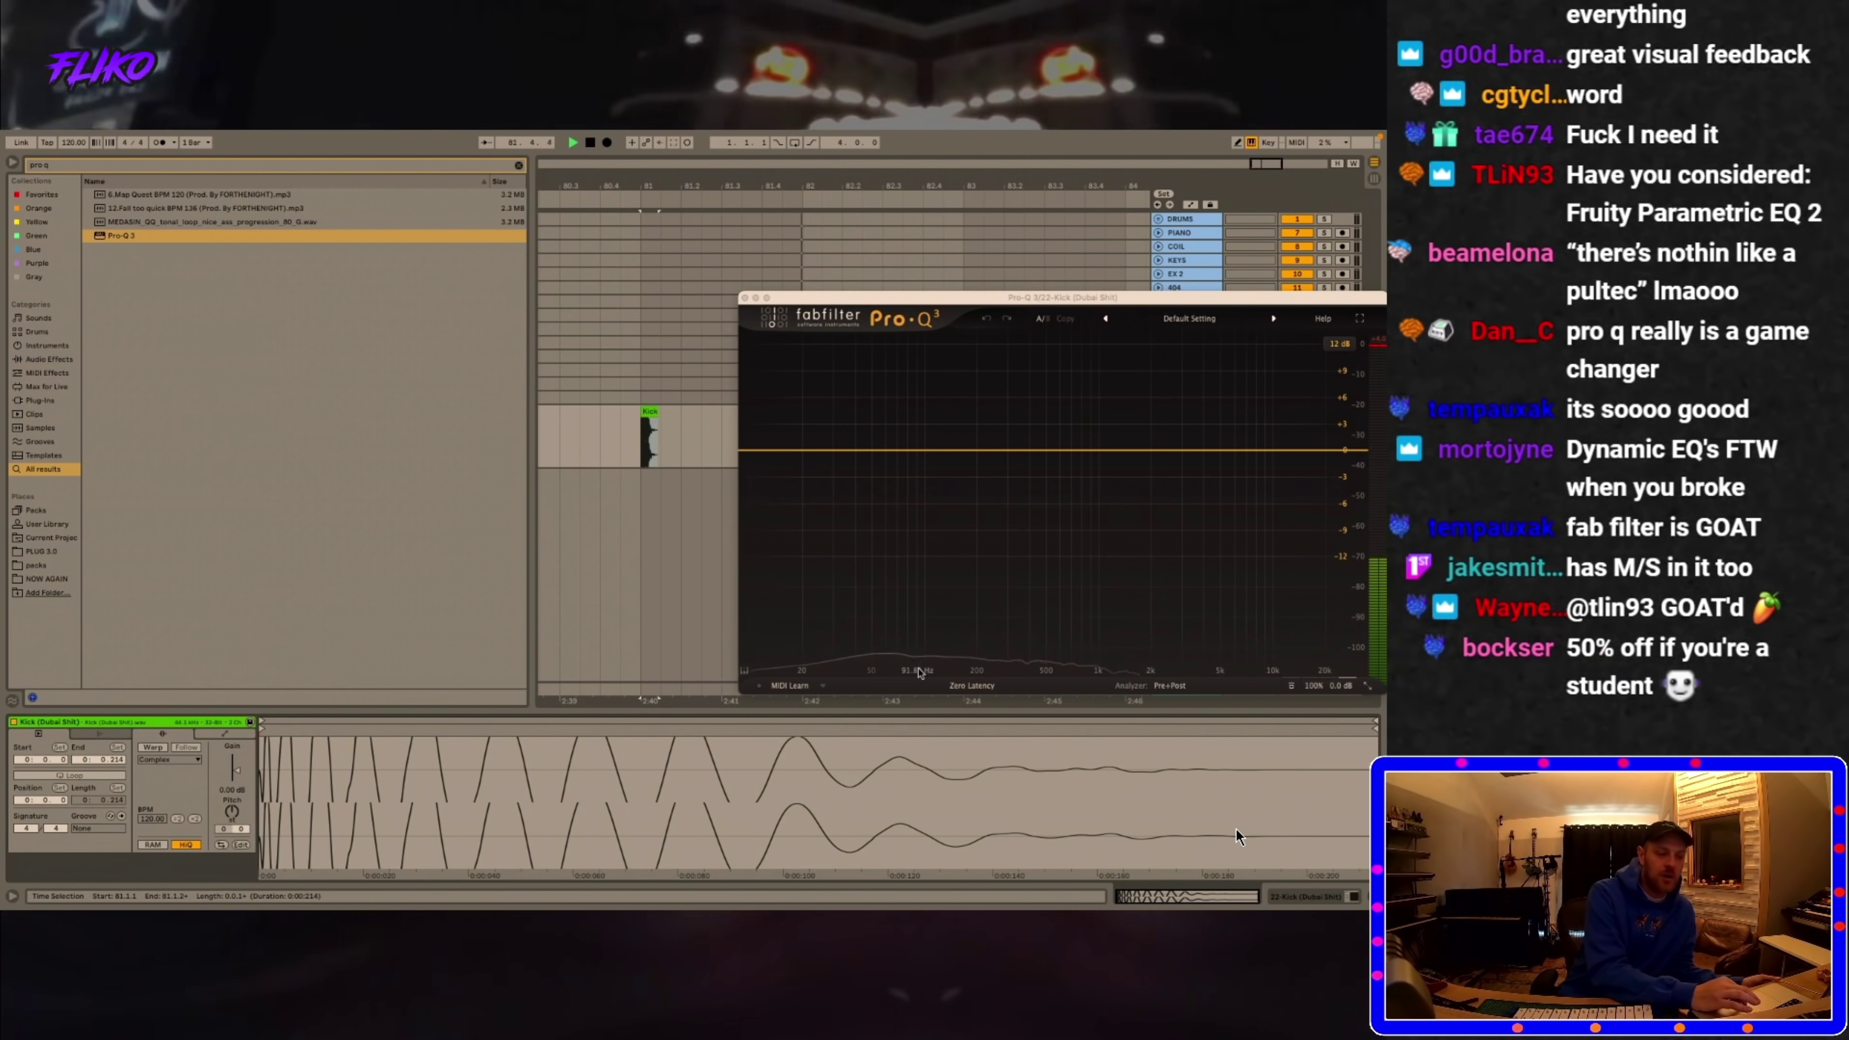
left_click(924, 450)
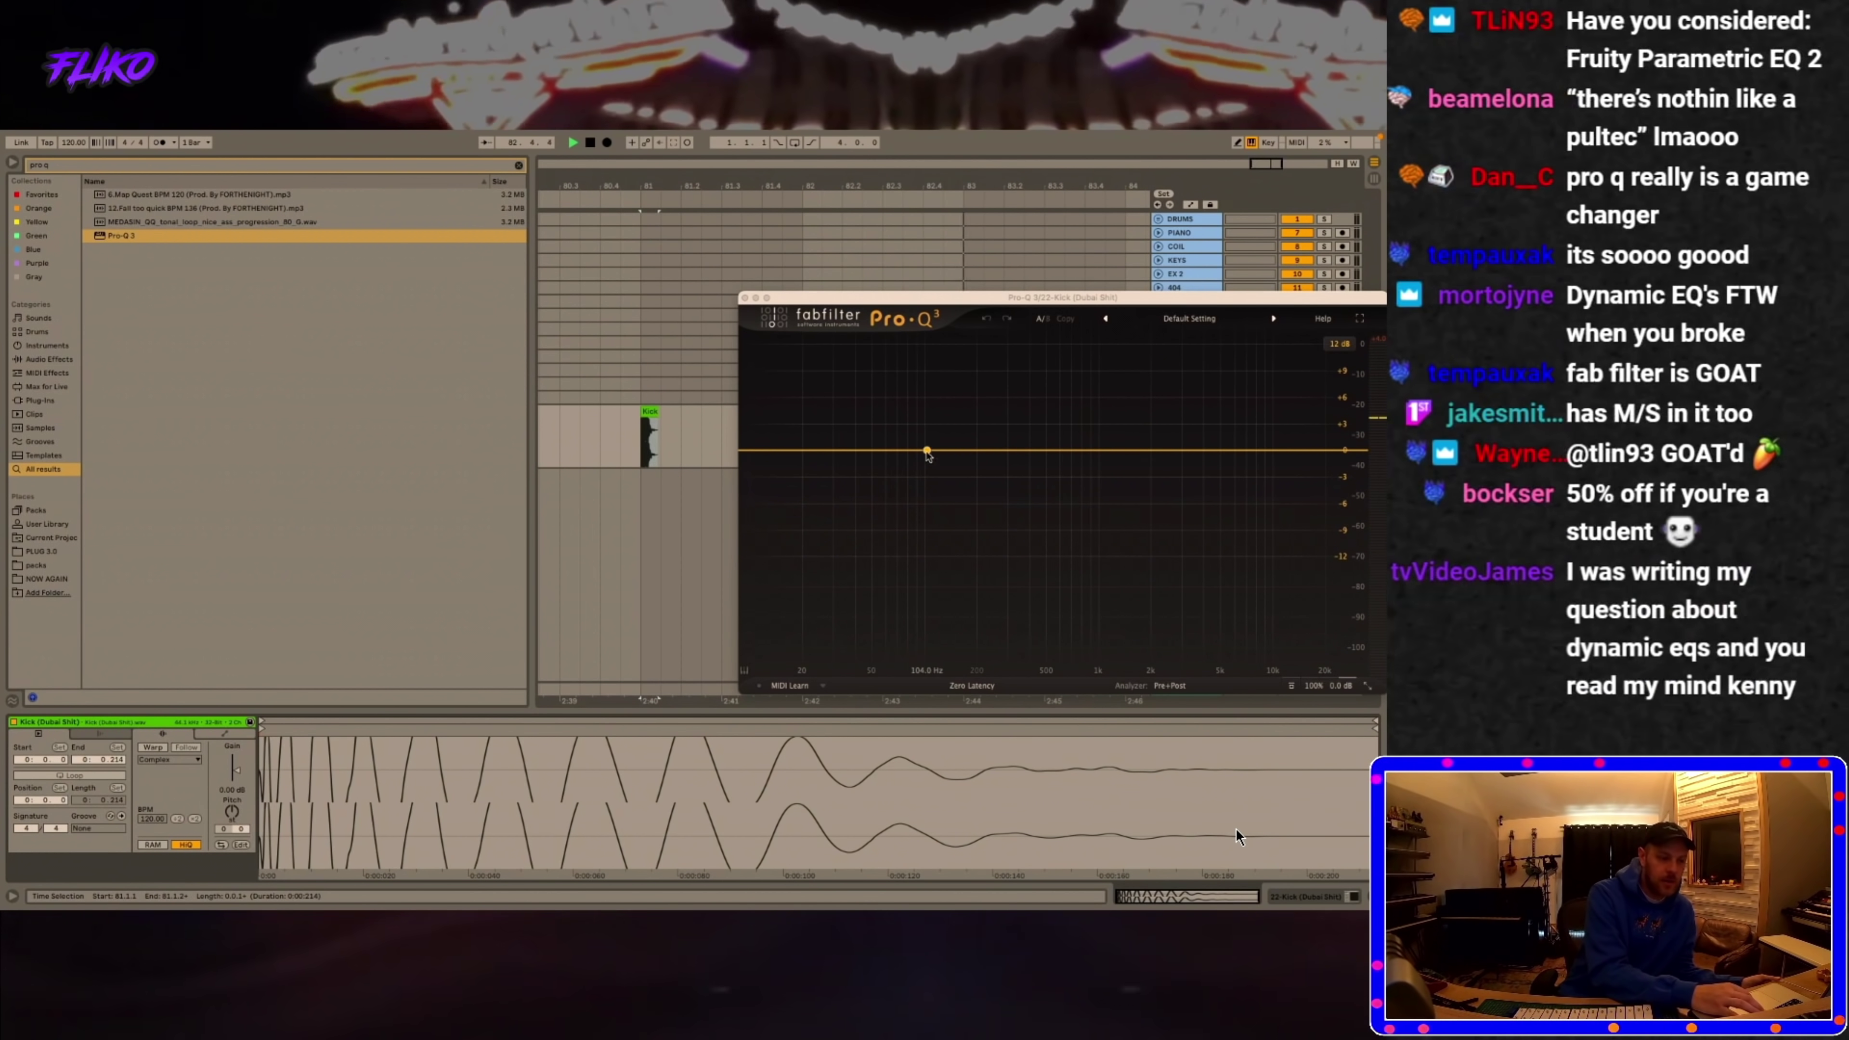
left_click_drag(946, 410, 896, 411)
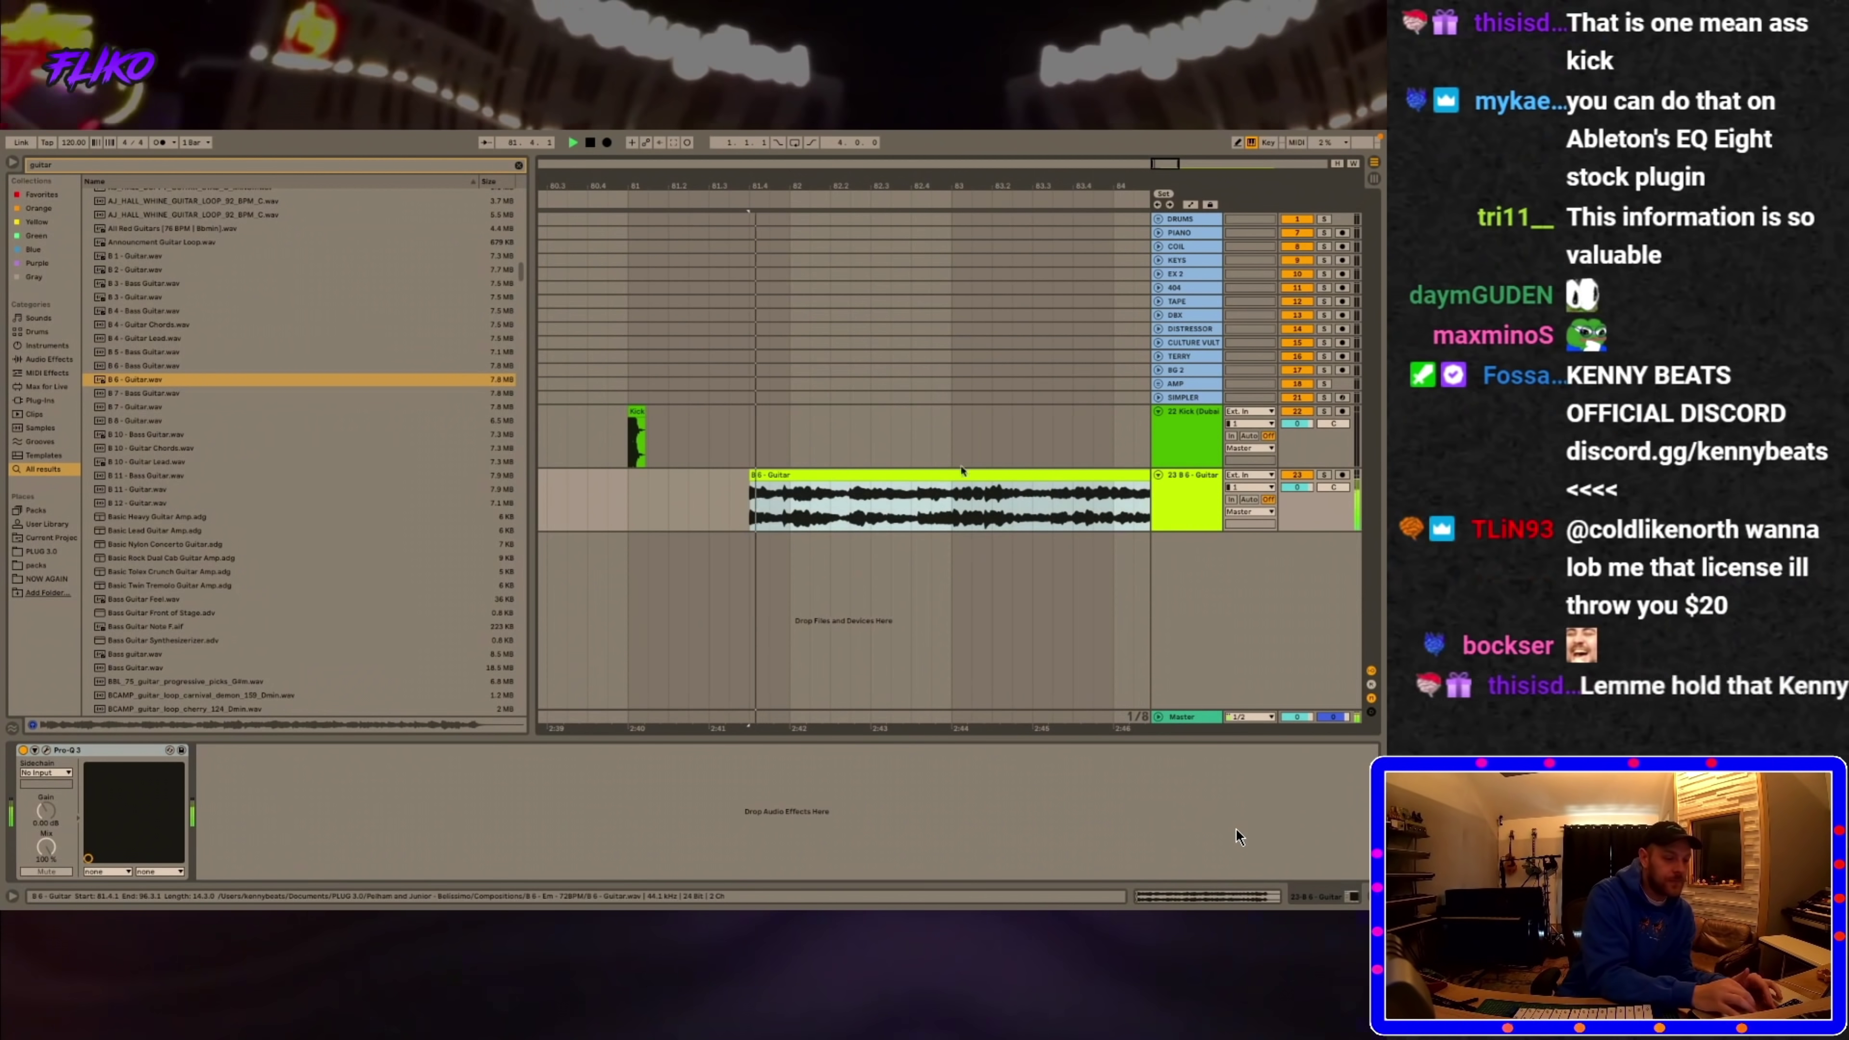
- Lower the guitar track's volume and play the guitar loop
left_click_drag(1294, 488, 1289, 492)
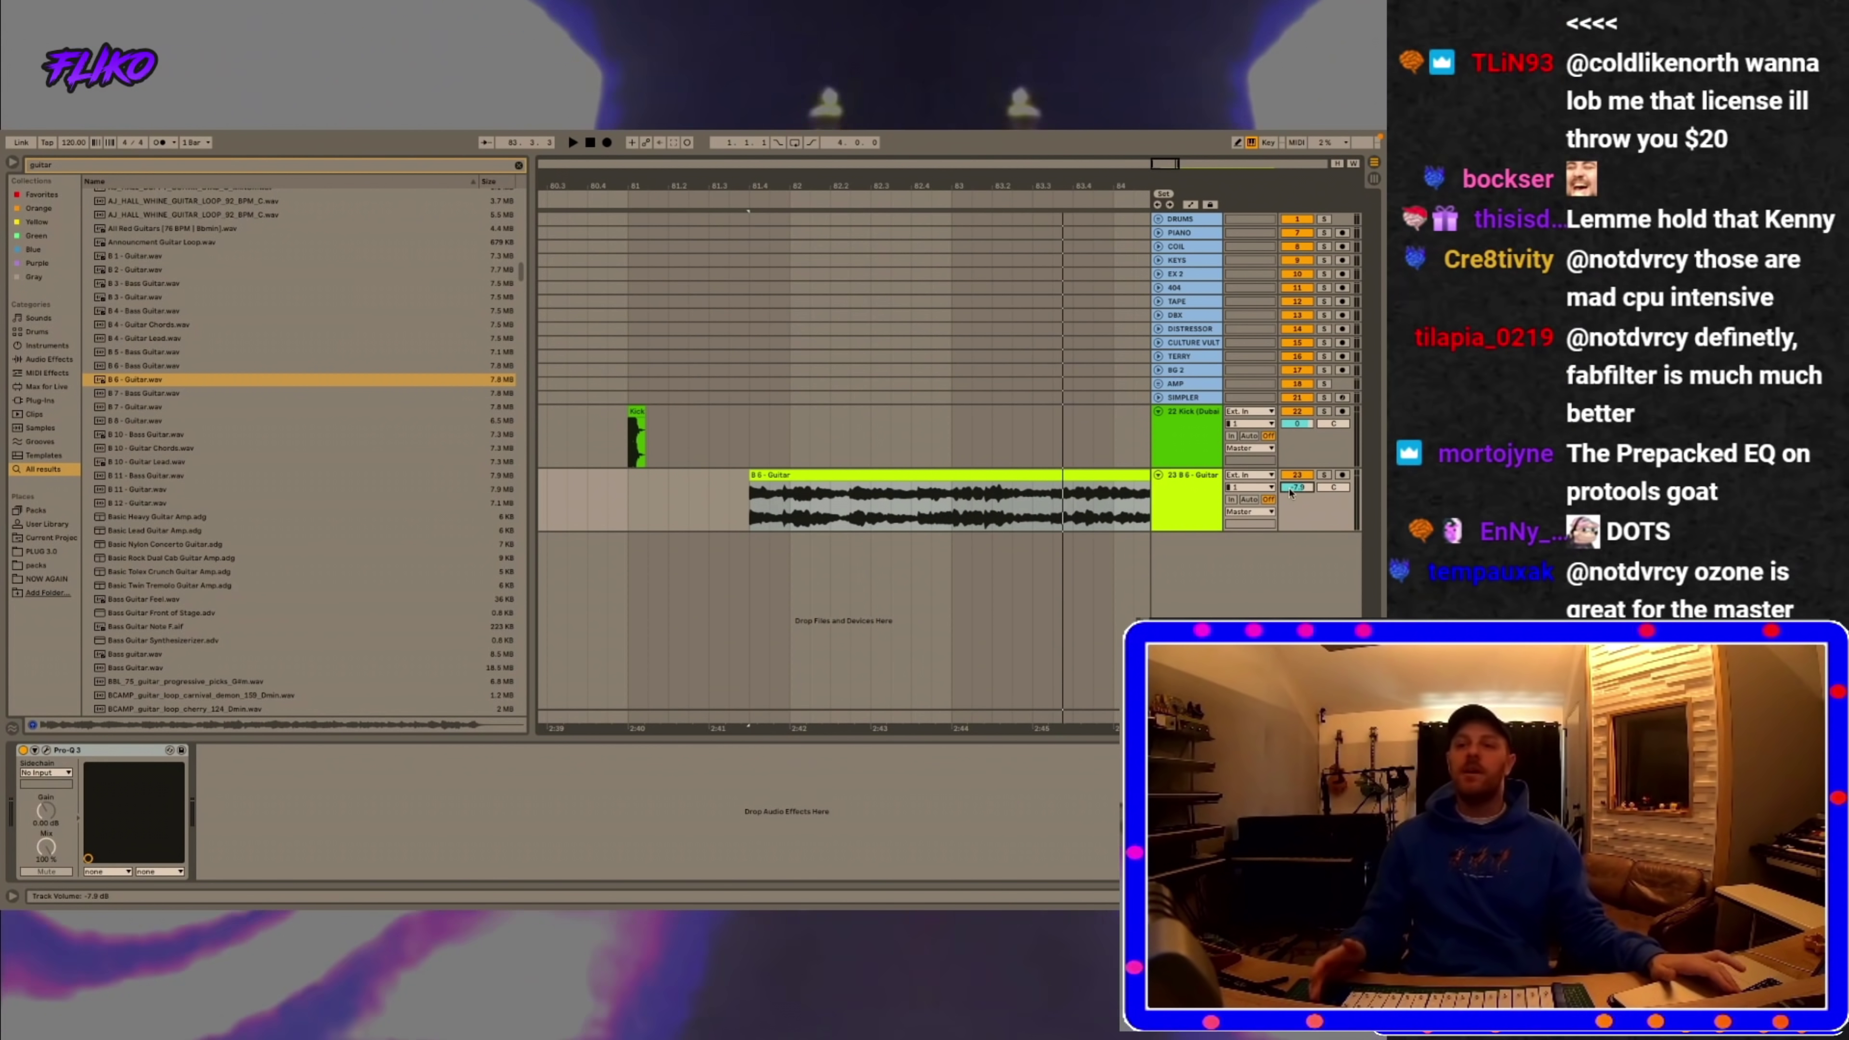
key("space")
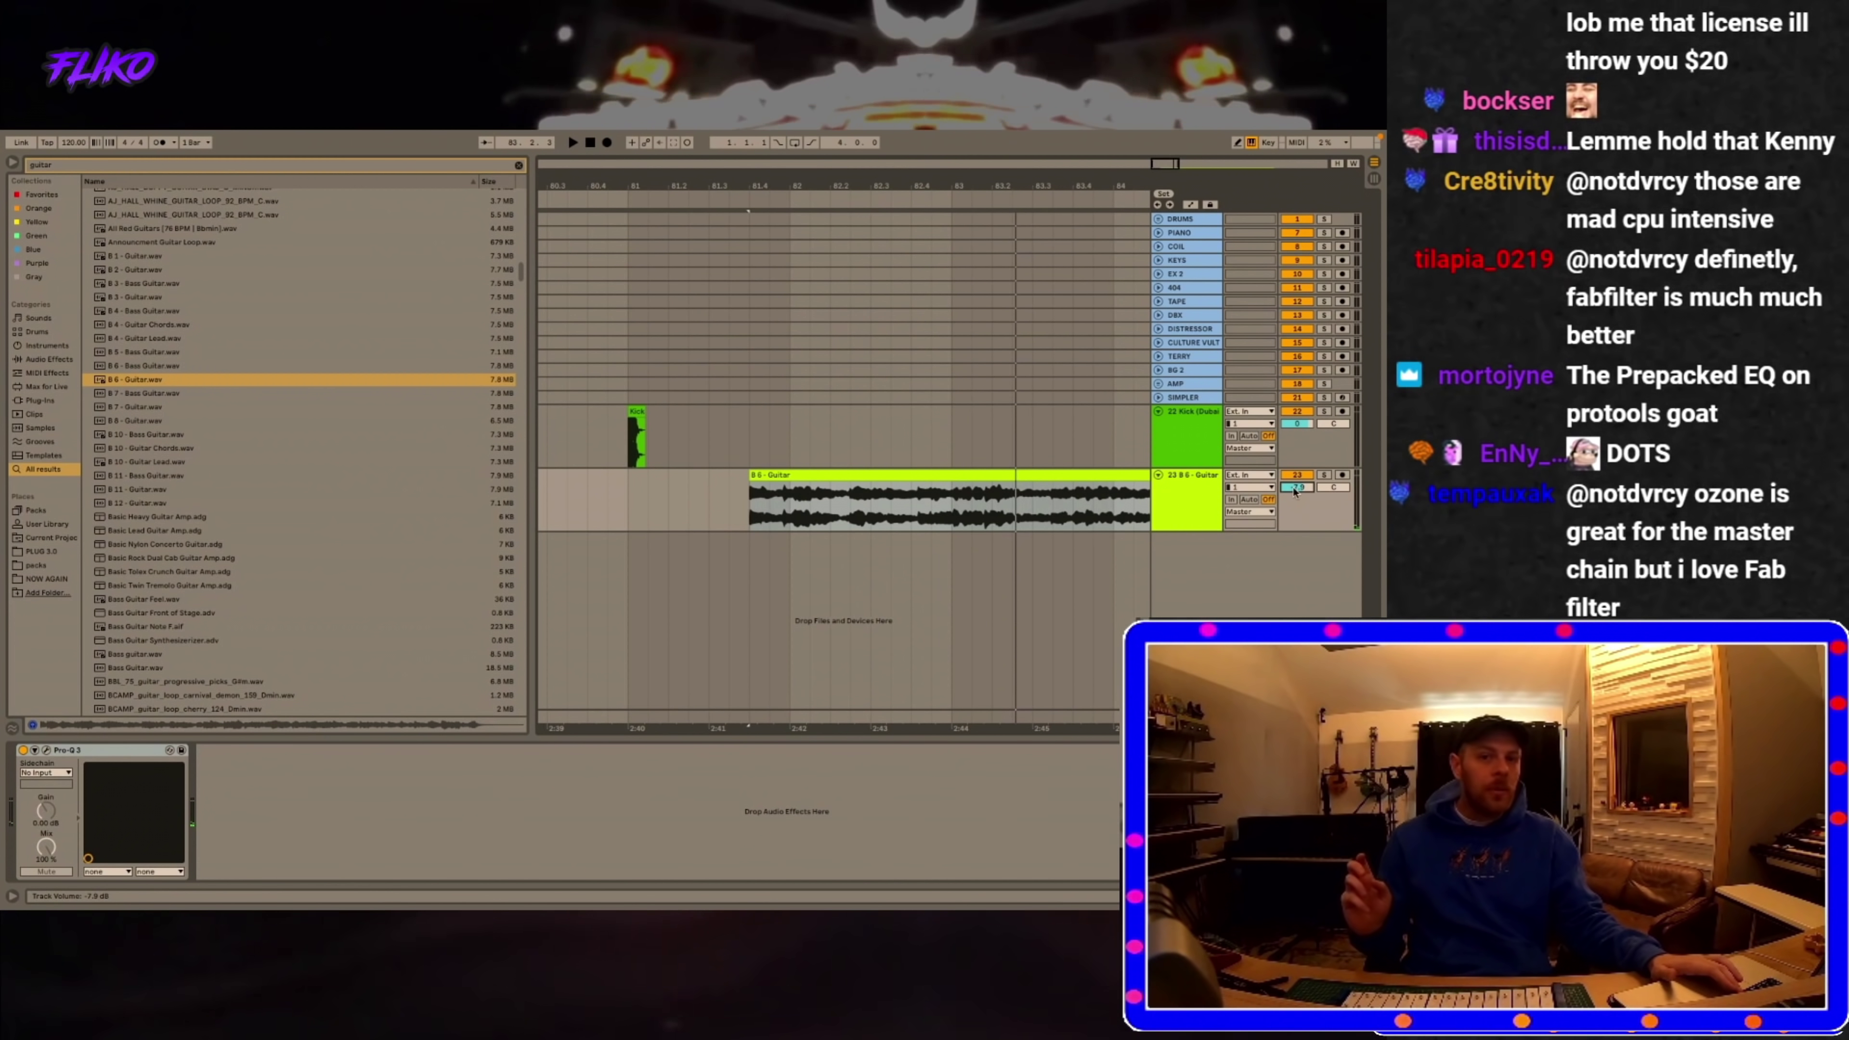
key("space")
key("space")
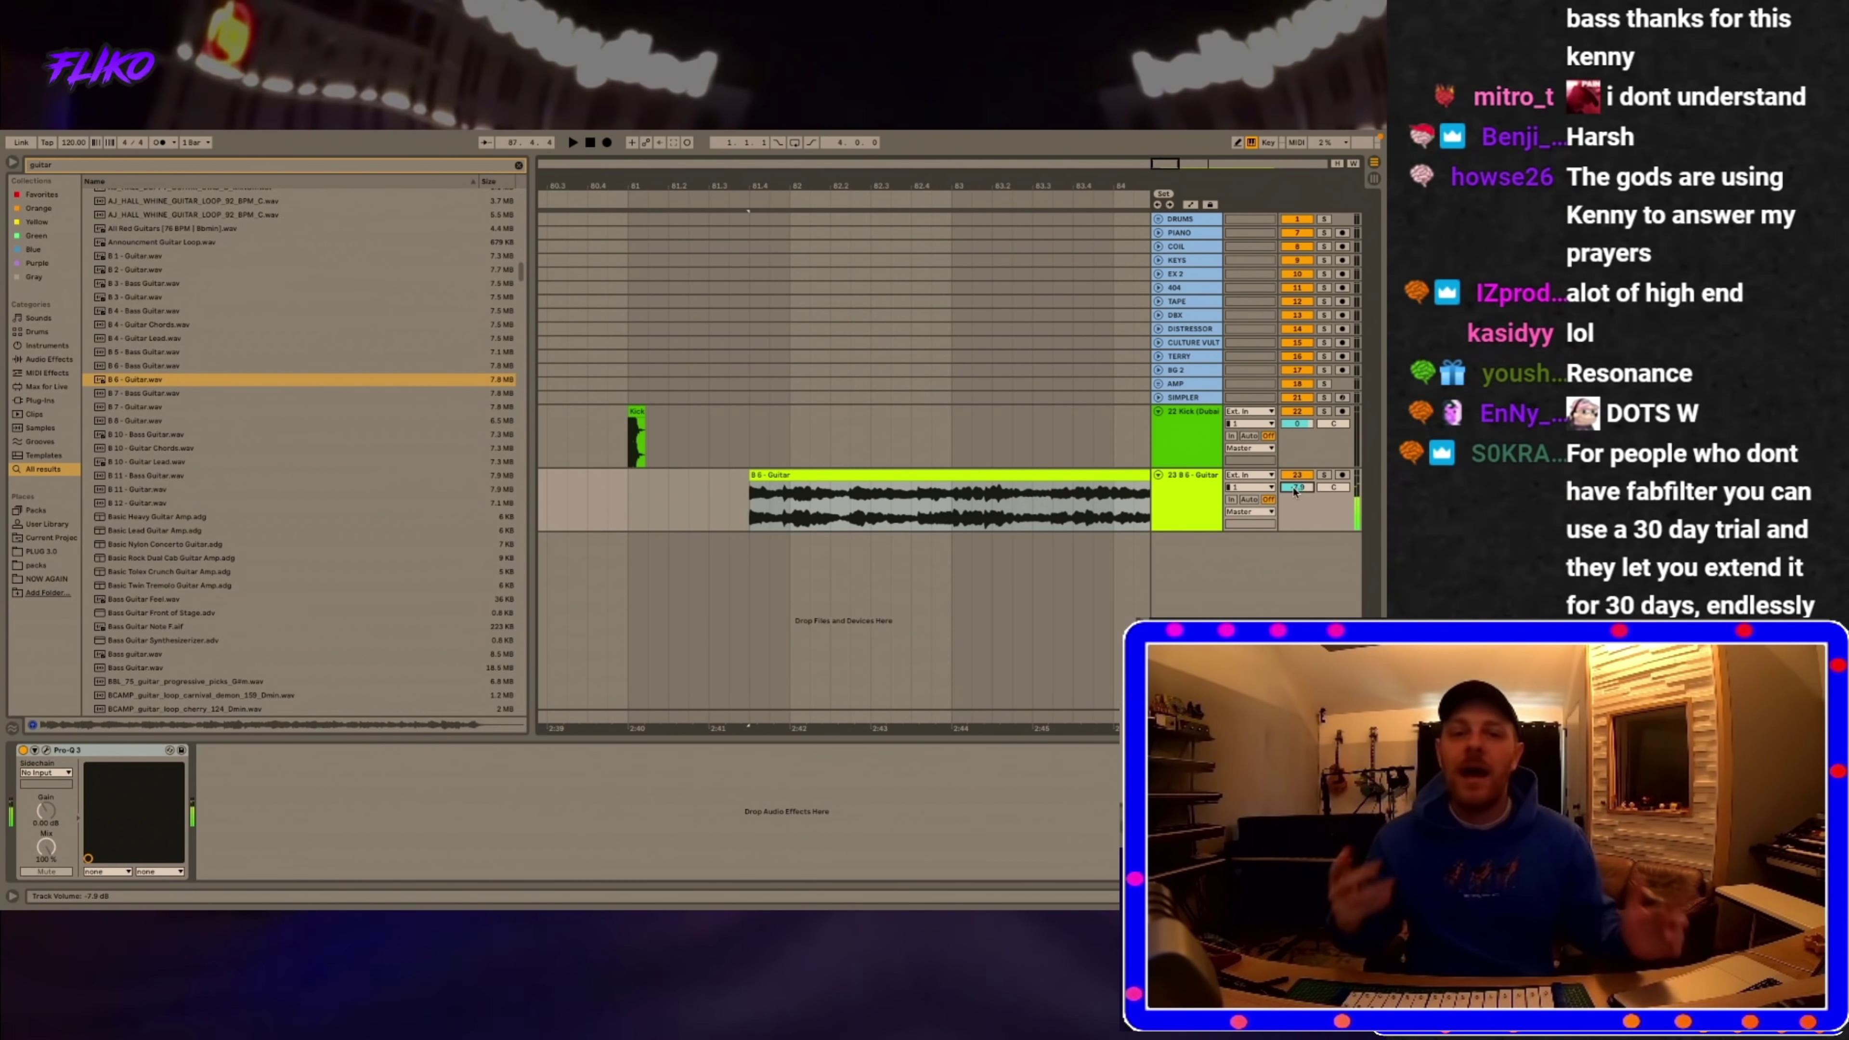
- Open the guitar track's Pro-Q 3 and remove its existing low-frequency band
left_click(849, 529)
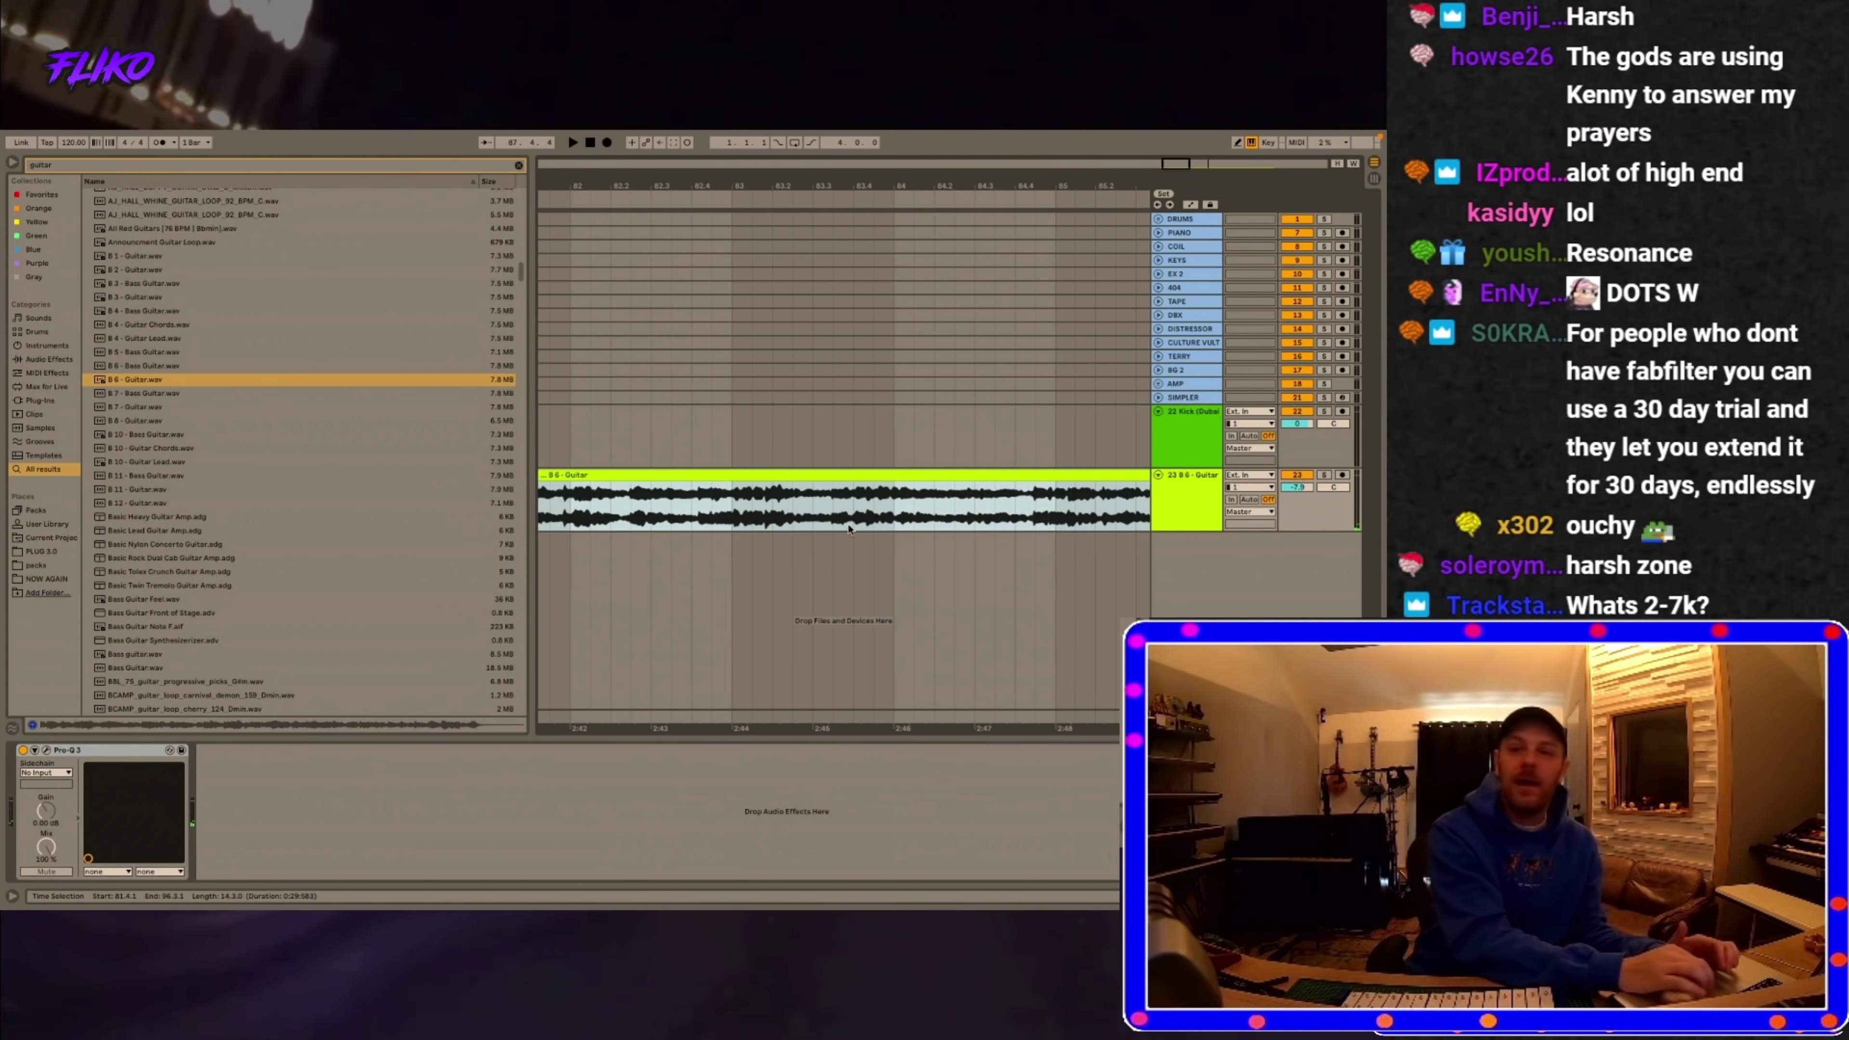
scroll(808, 503, "left", 2)
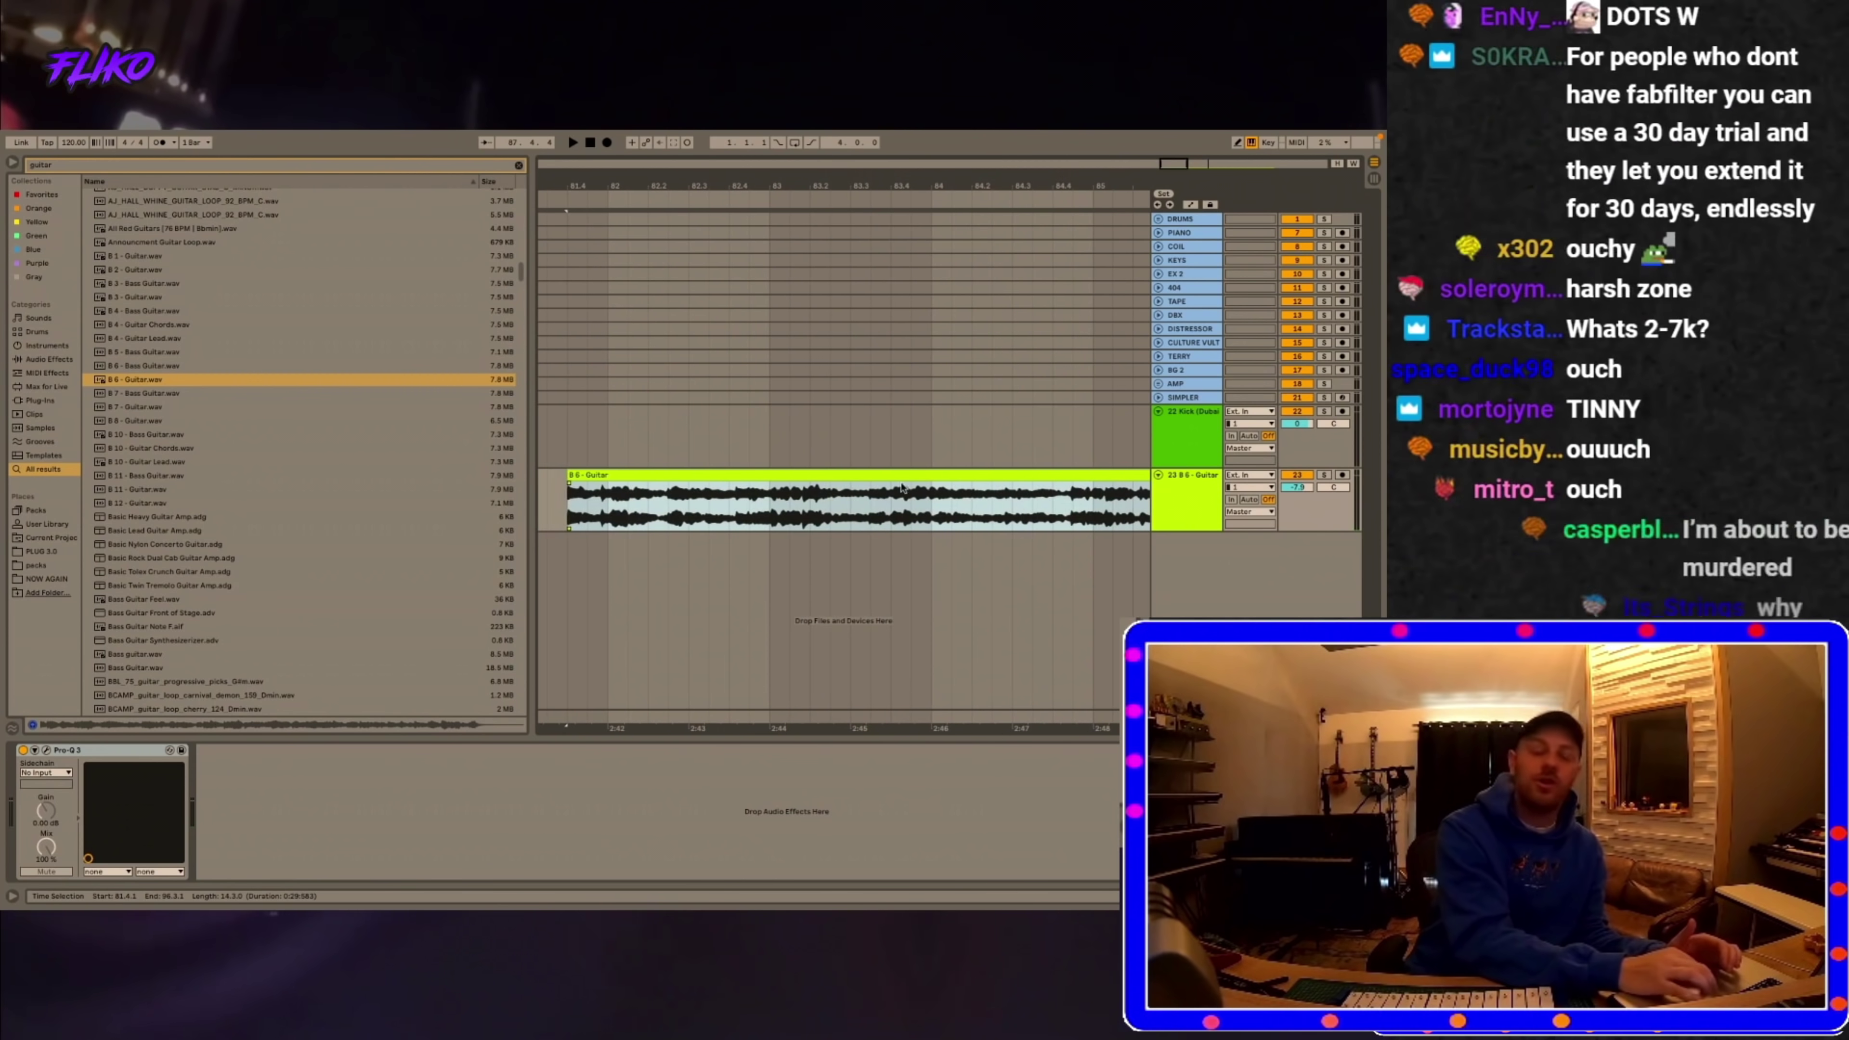
double_click(764, 474)
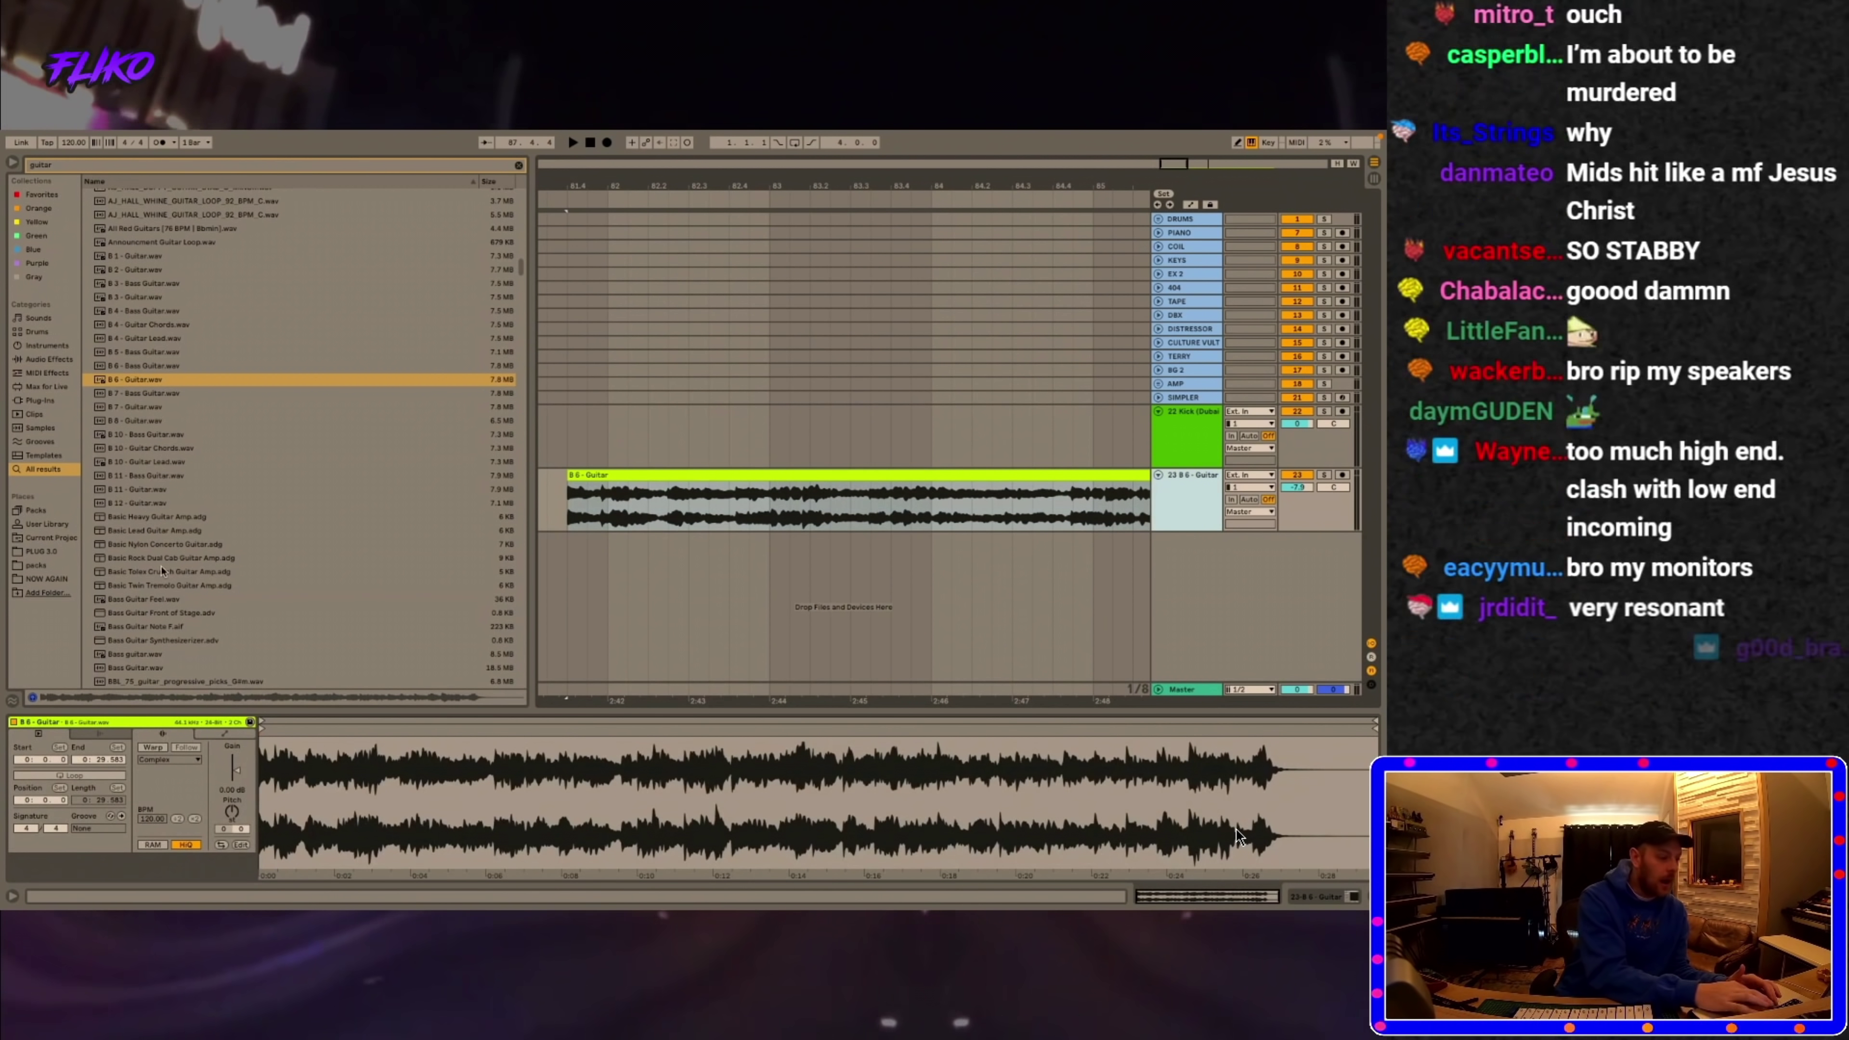
key("shift+Tab")
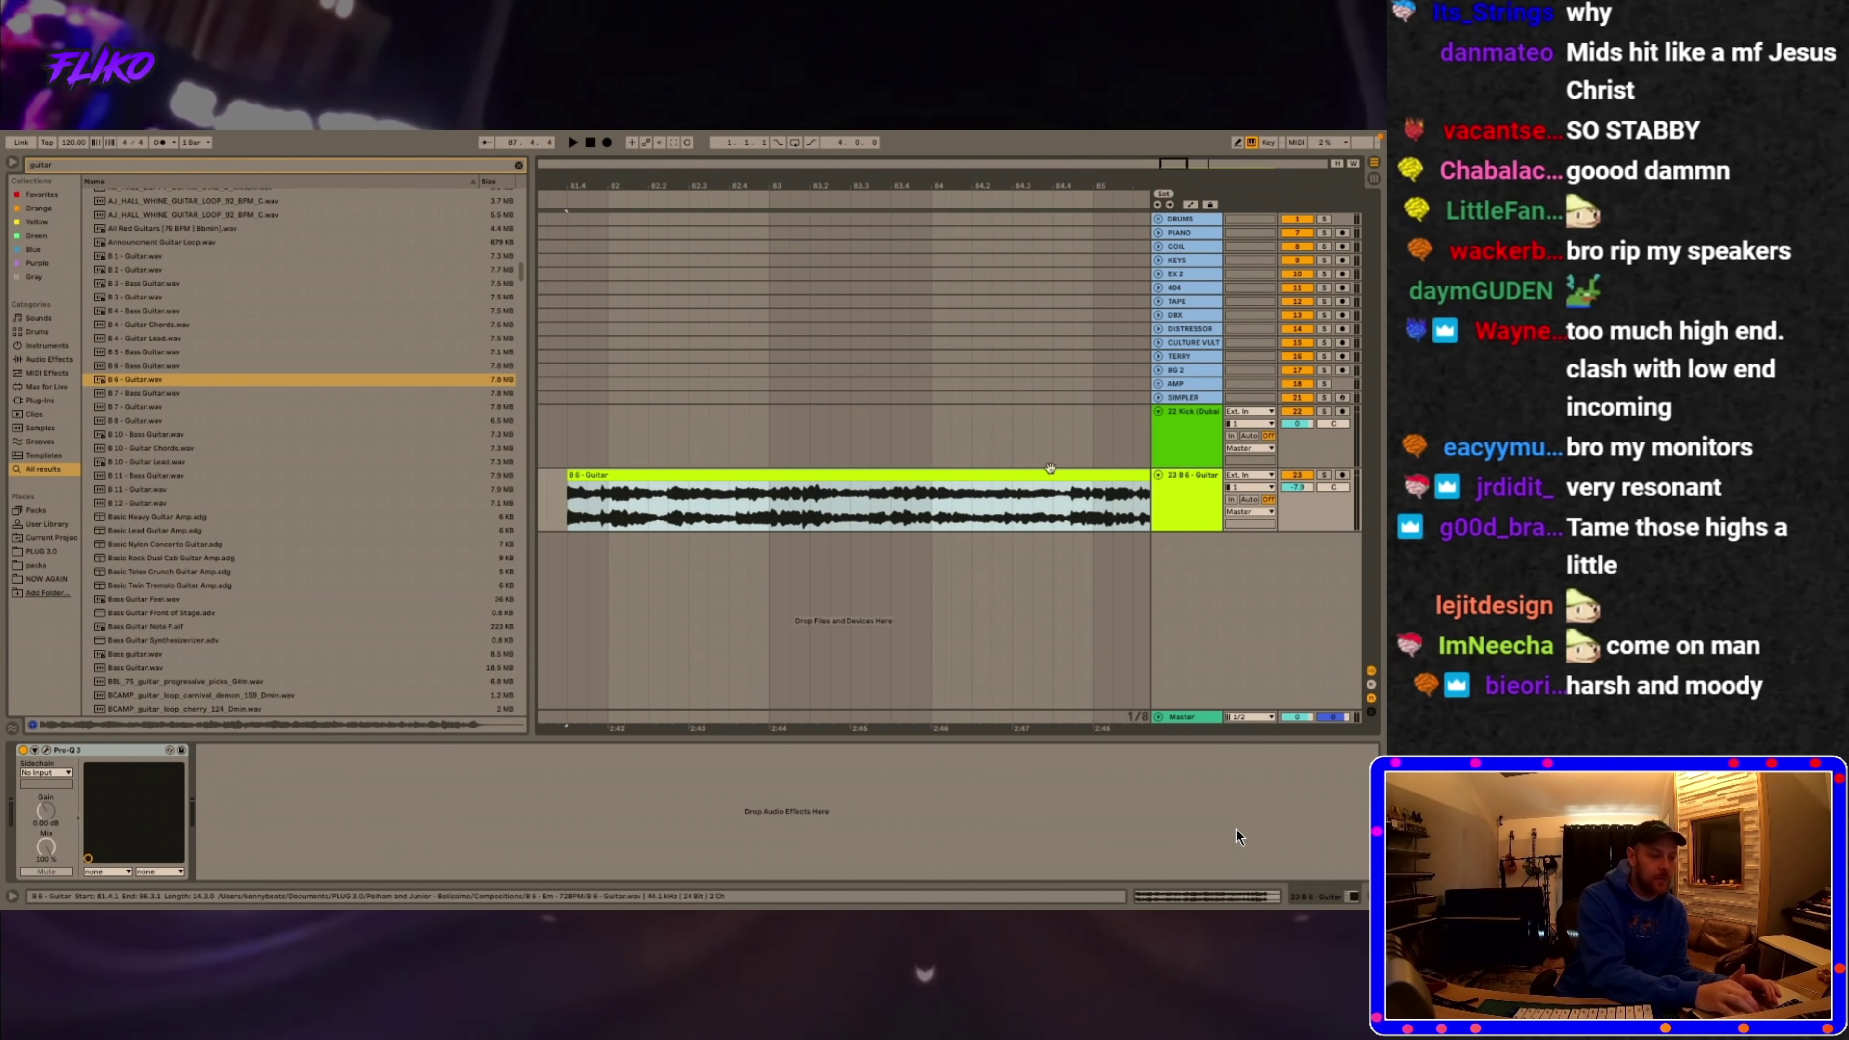
left_click(47, 747)
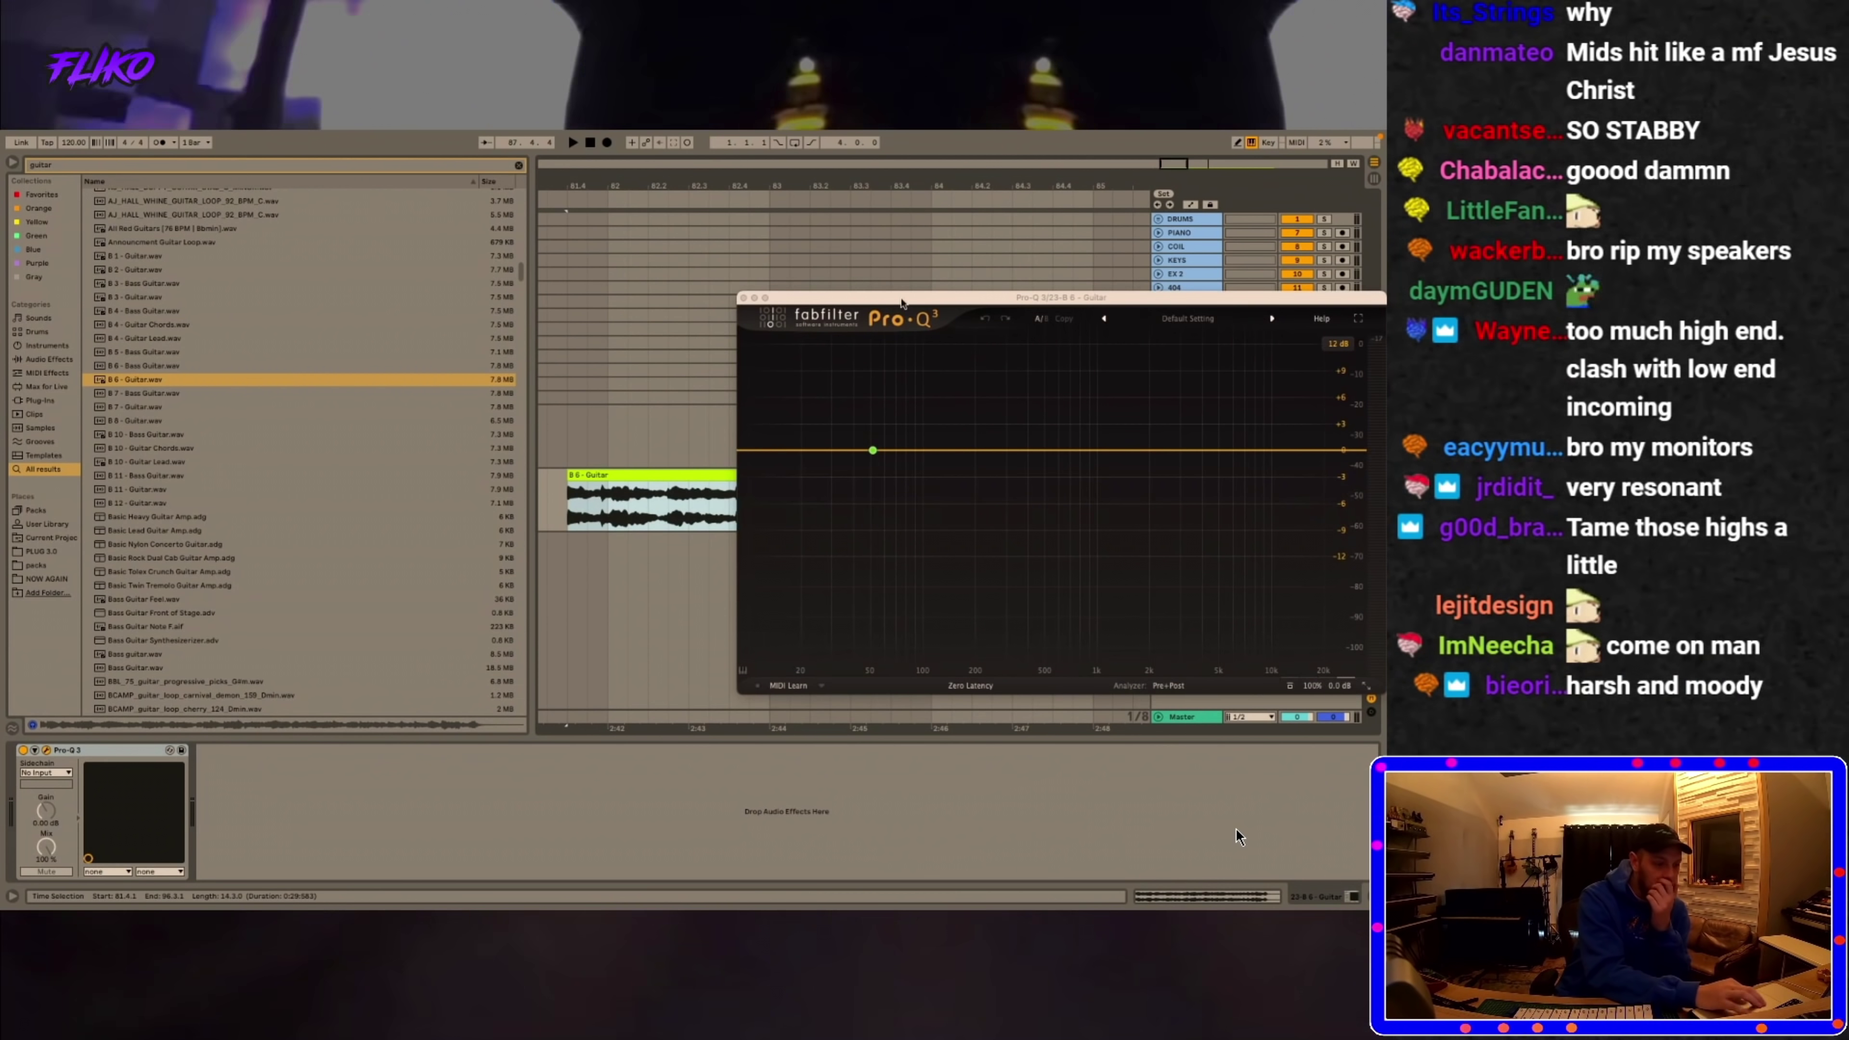
left_click_drag(895, 417, 824, 417)
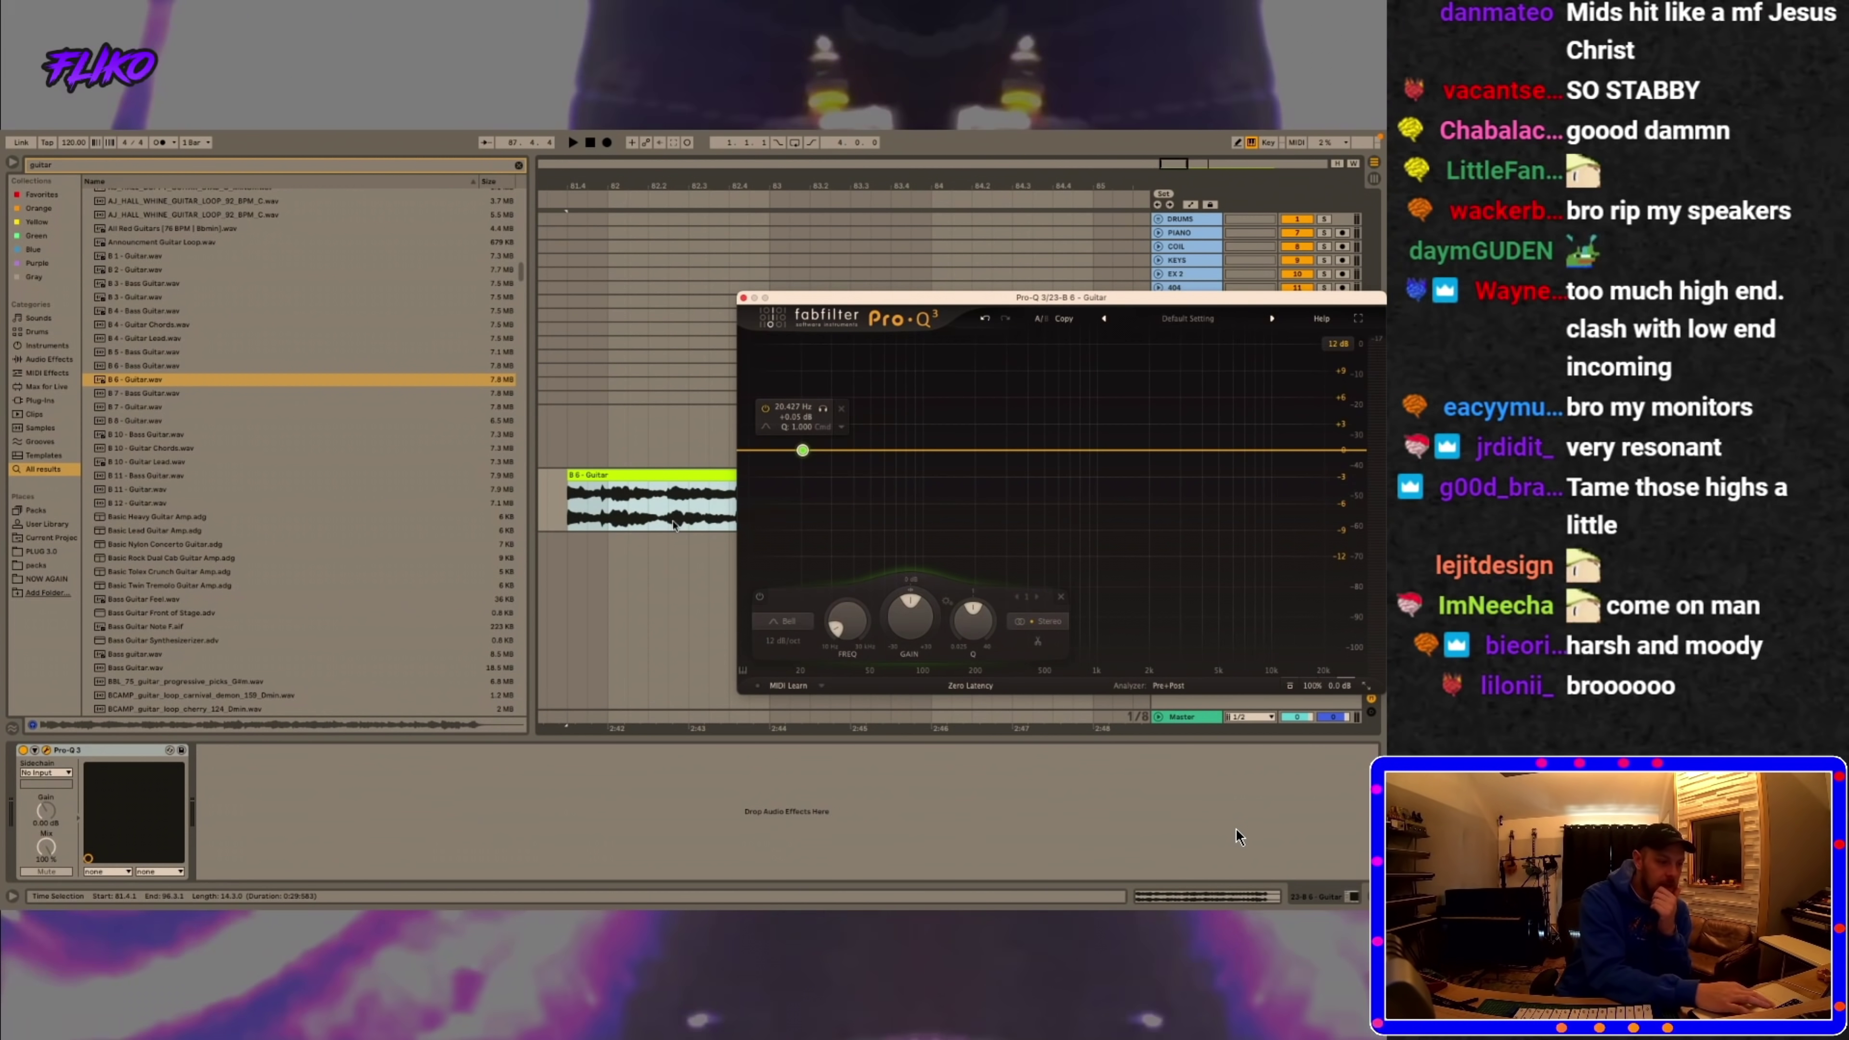
left_click(1062, 598)
- Play the guitar loop repeatedly and examine its frequency peaks and low end in the Pro-Q 3 spectrum
key("space")
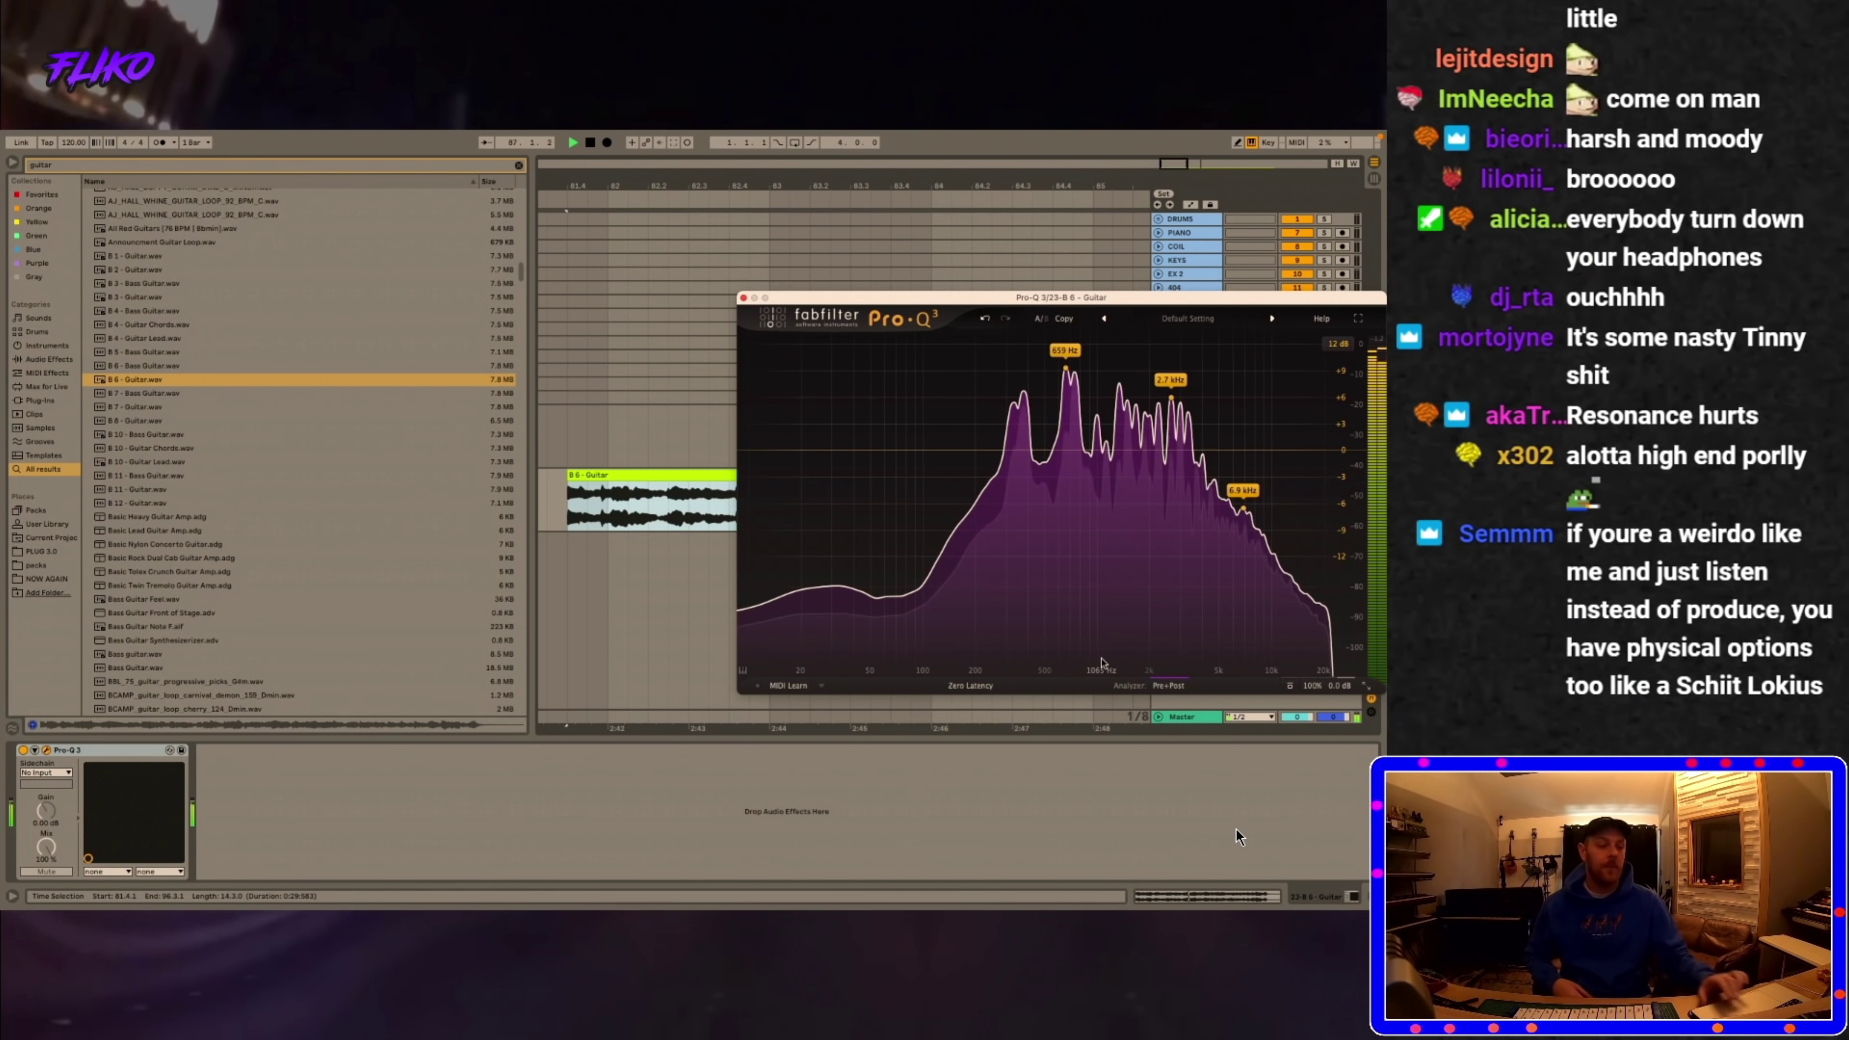
key("space")
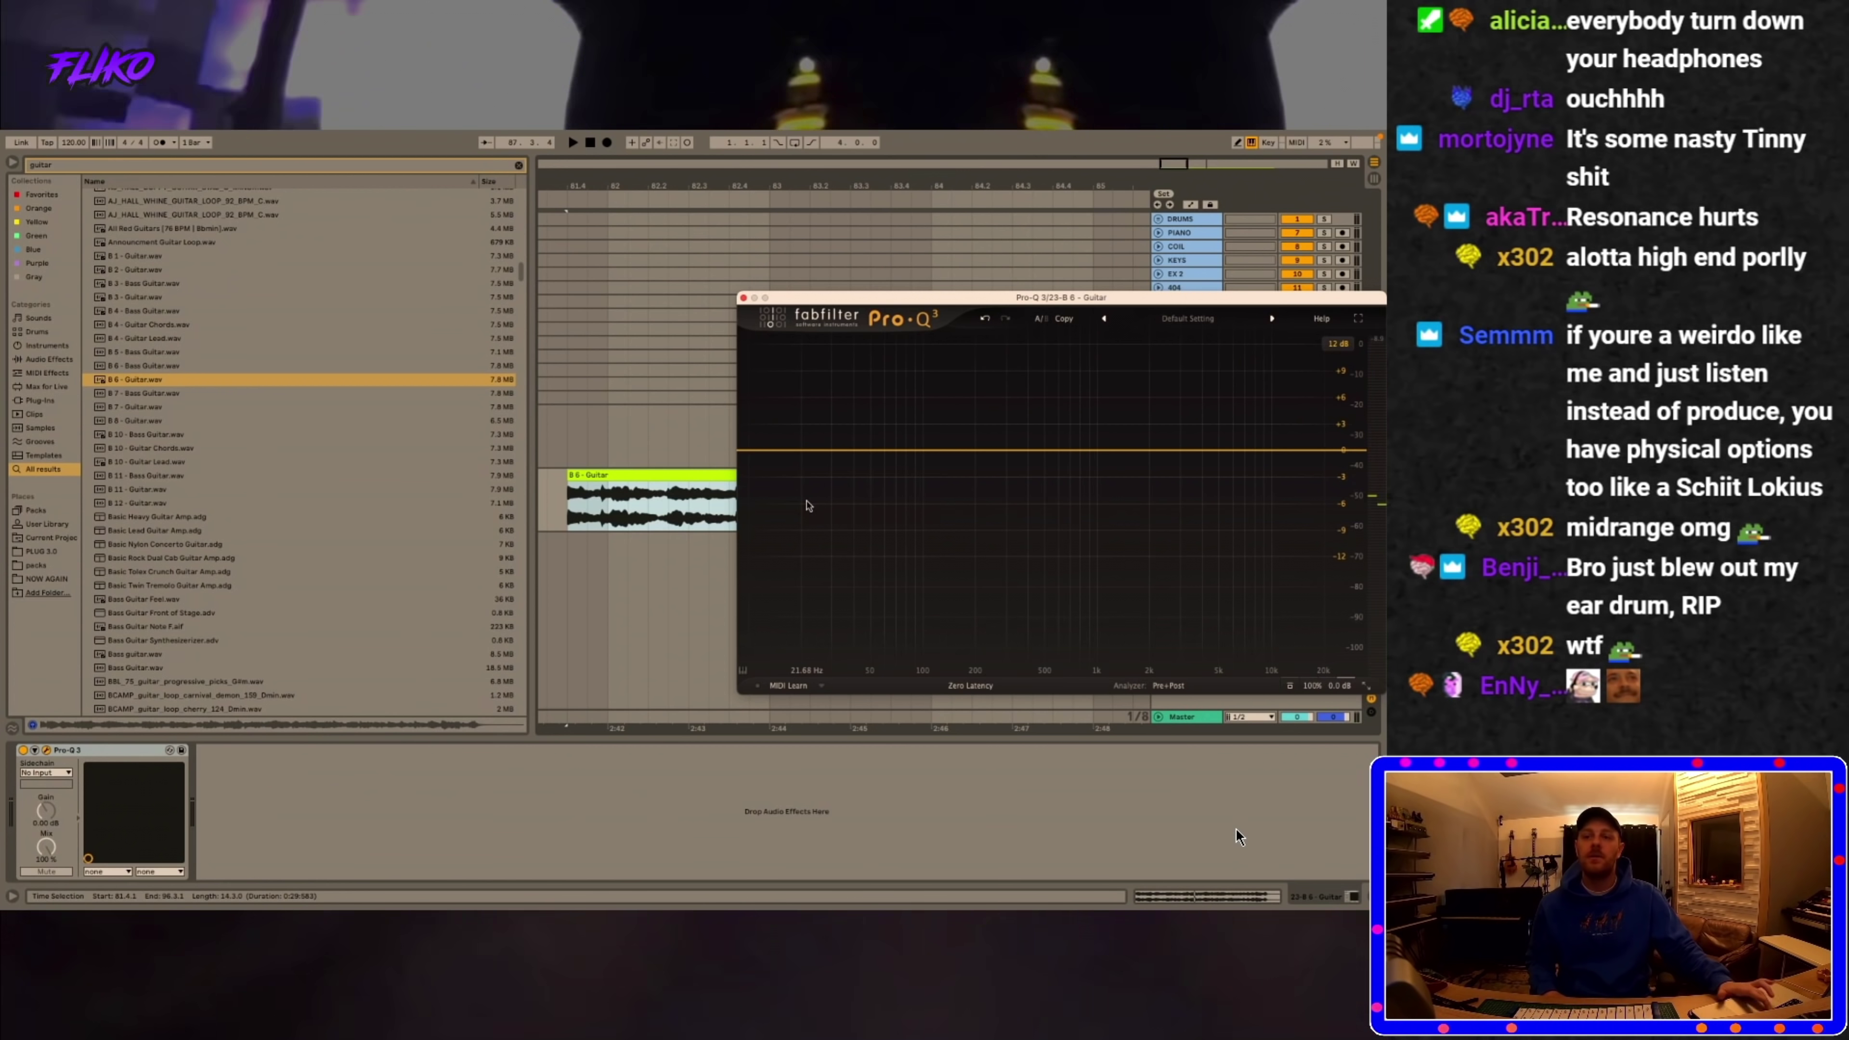
key("space")
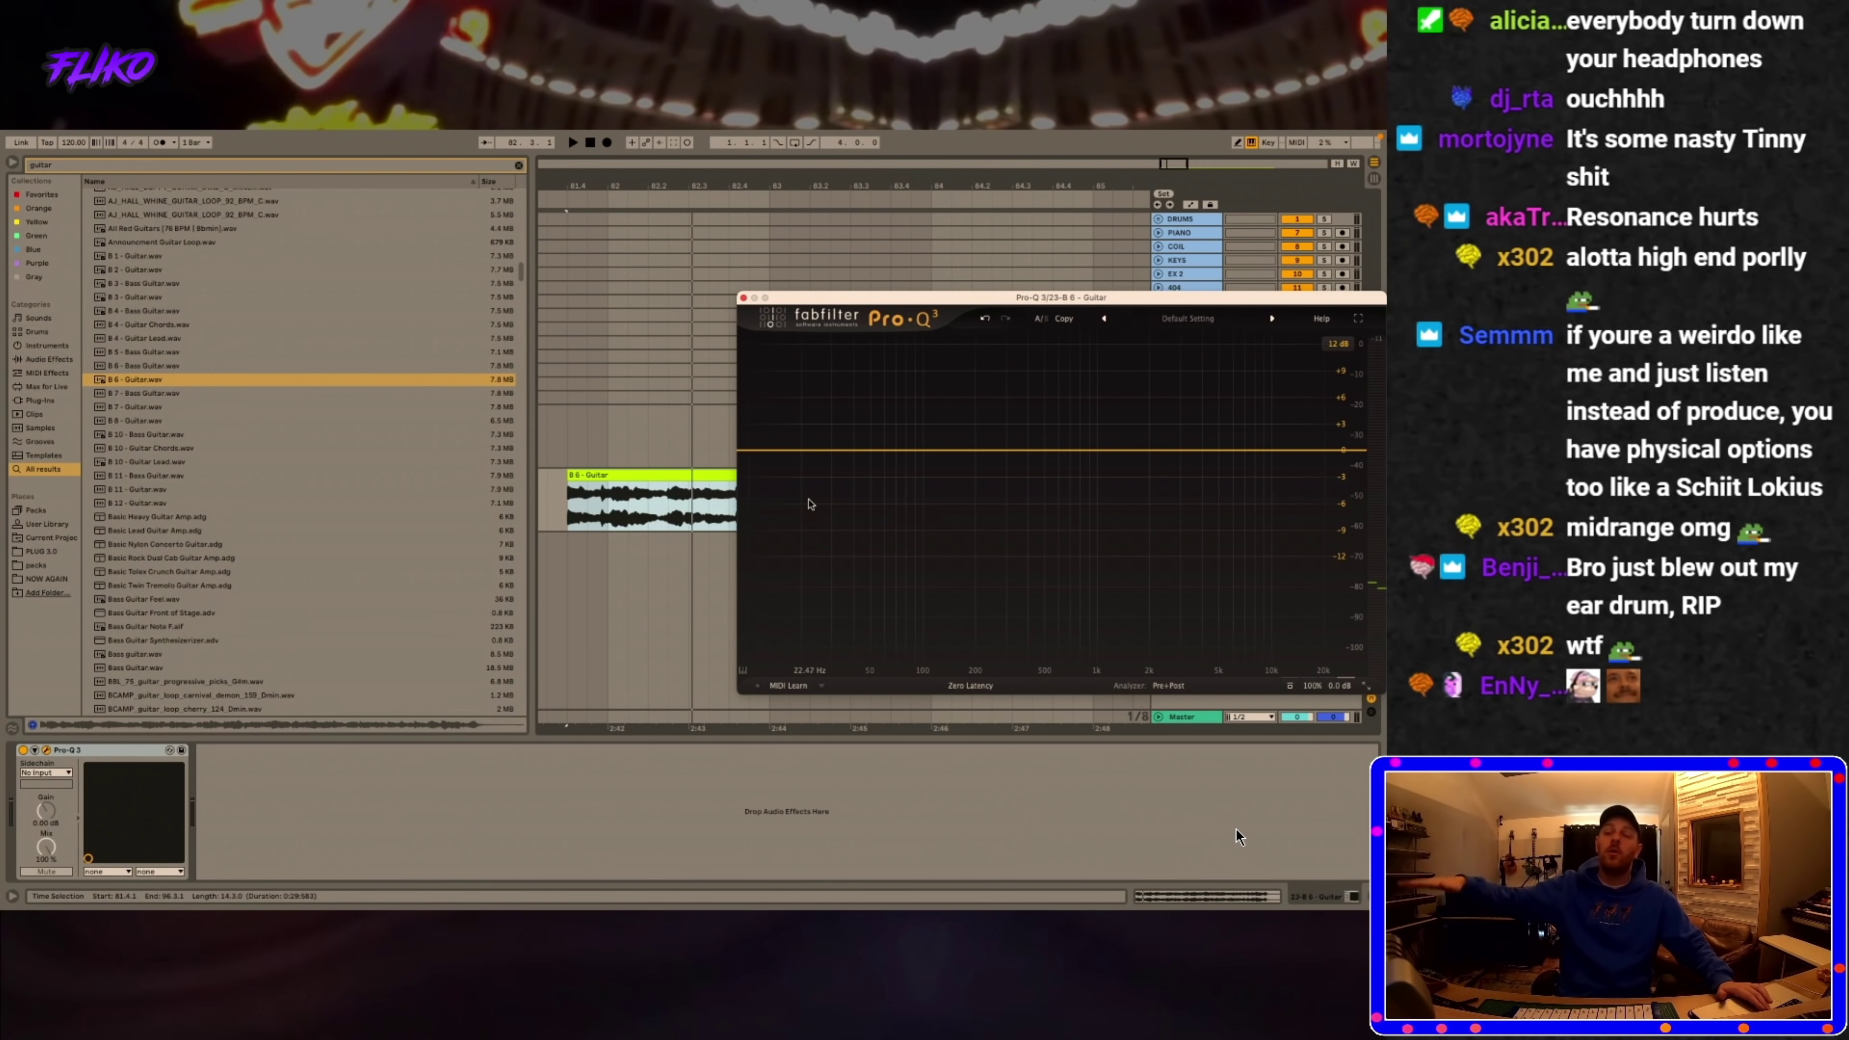
left_click(614, 468)
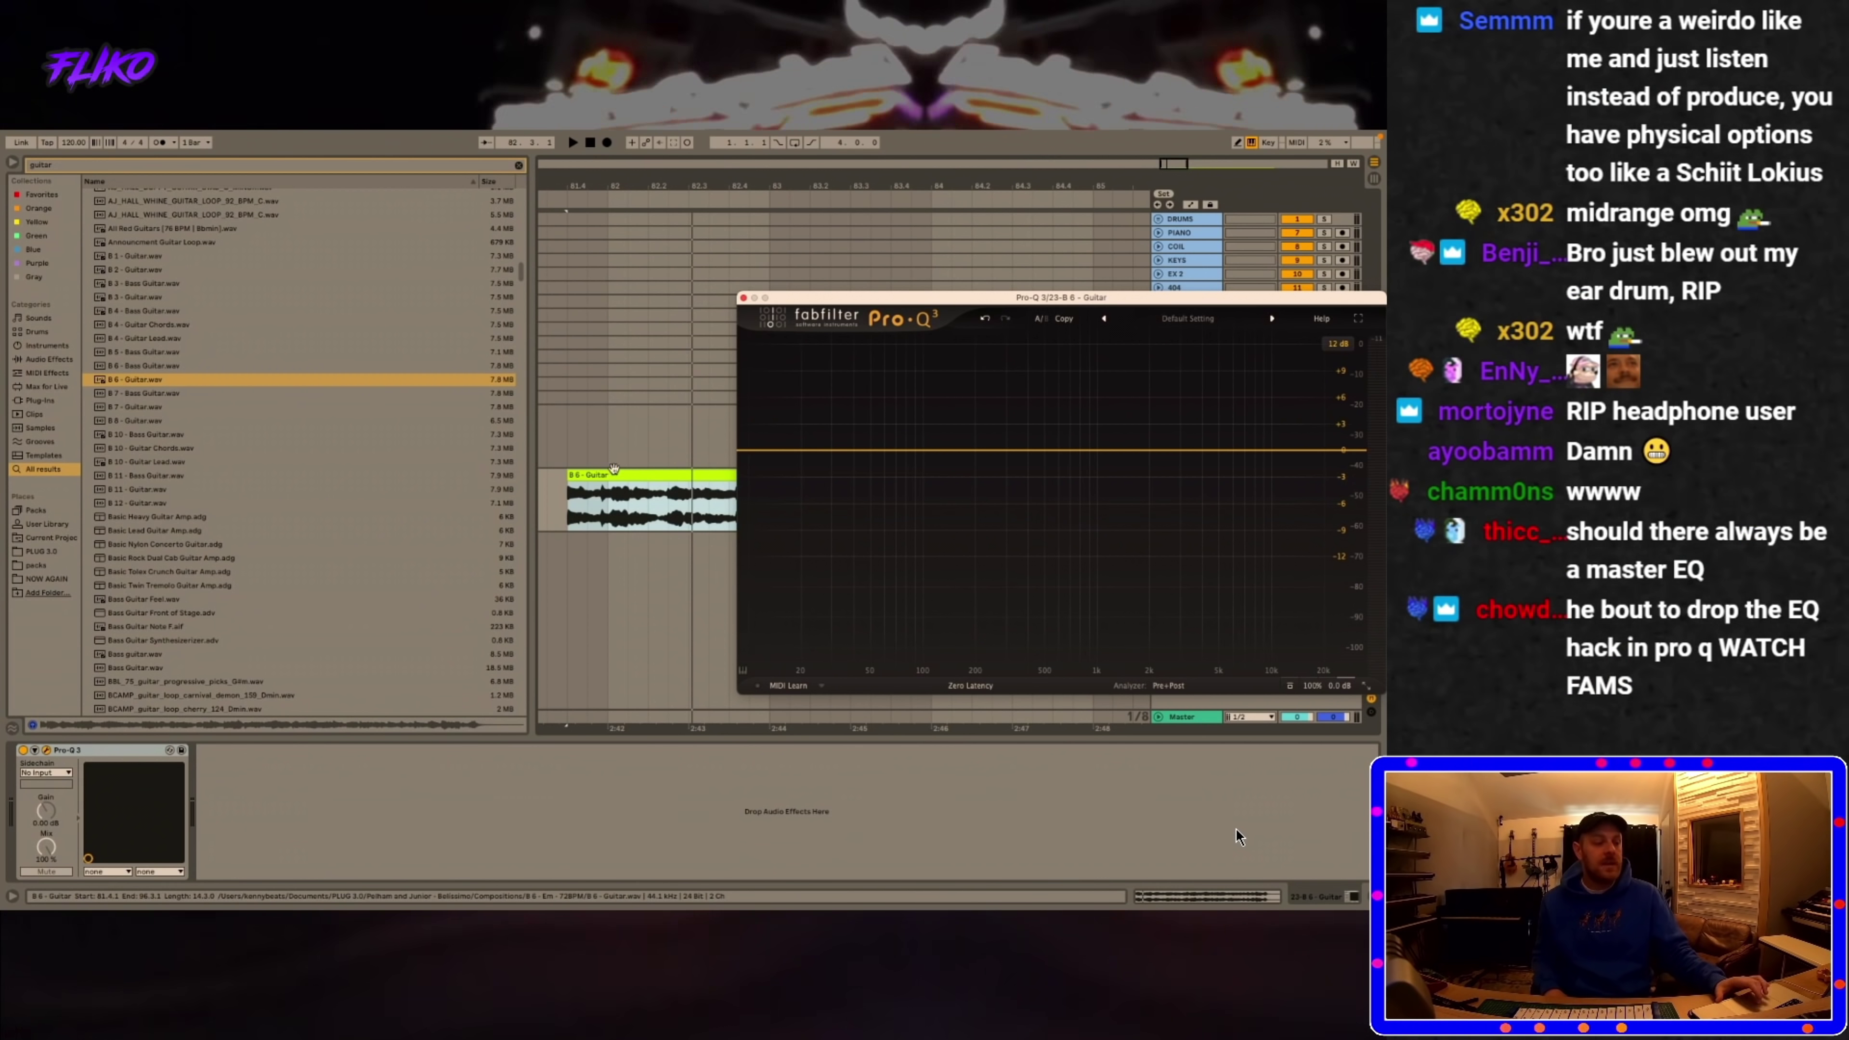
key("space")
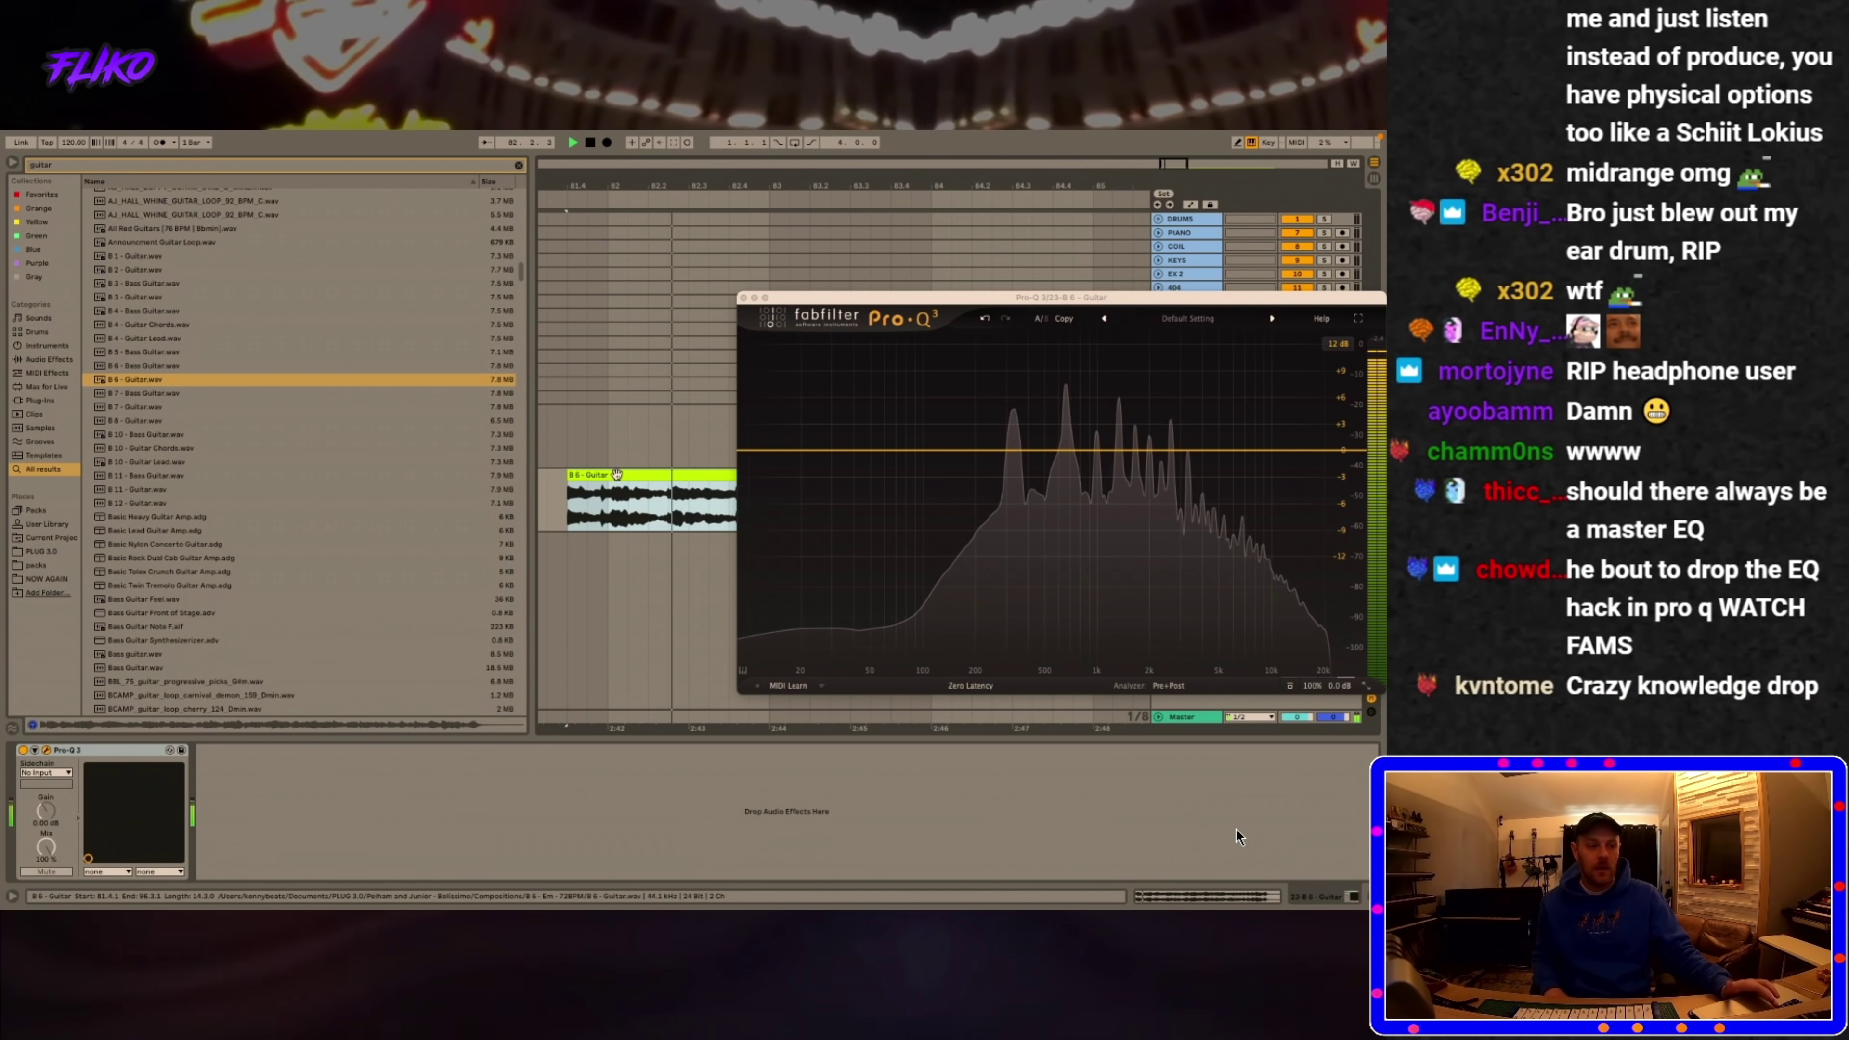
key("space")
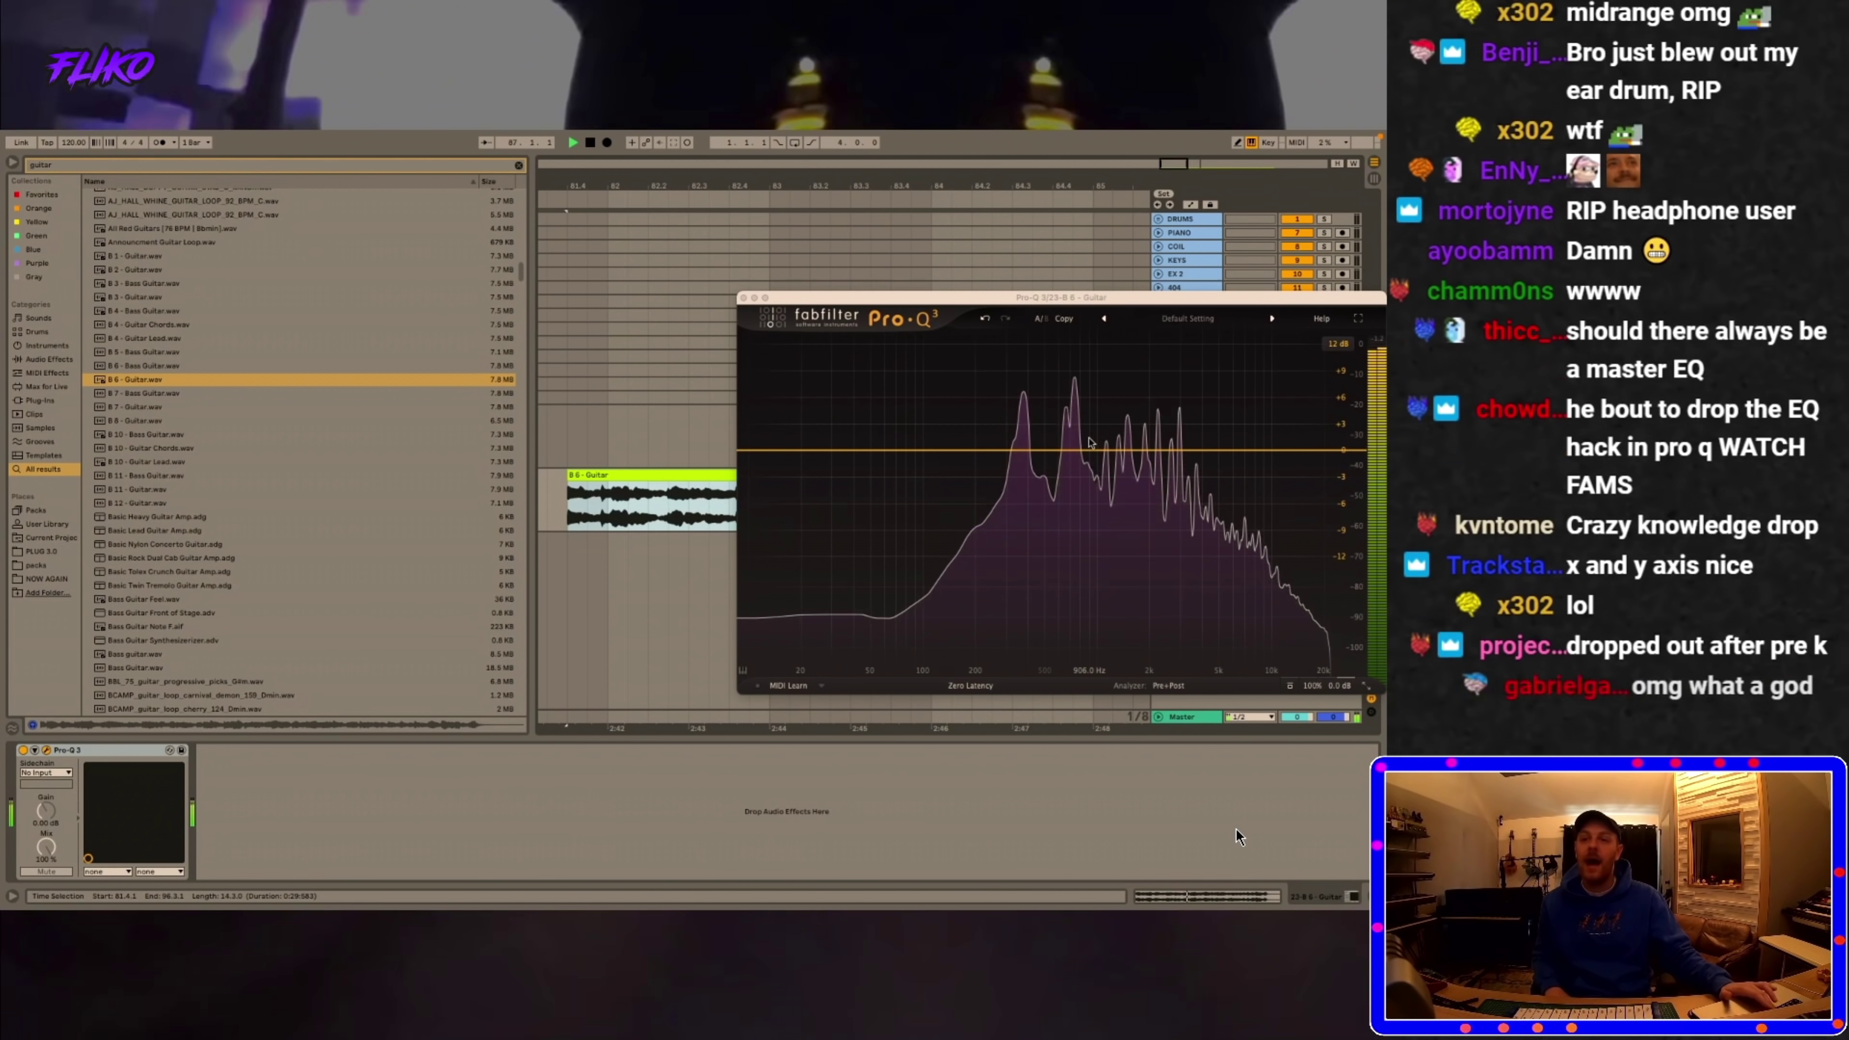
mouse_move(1090, 442)
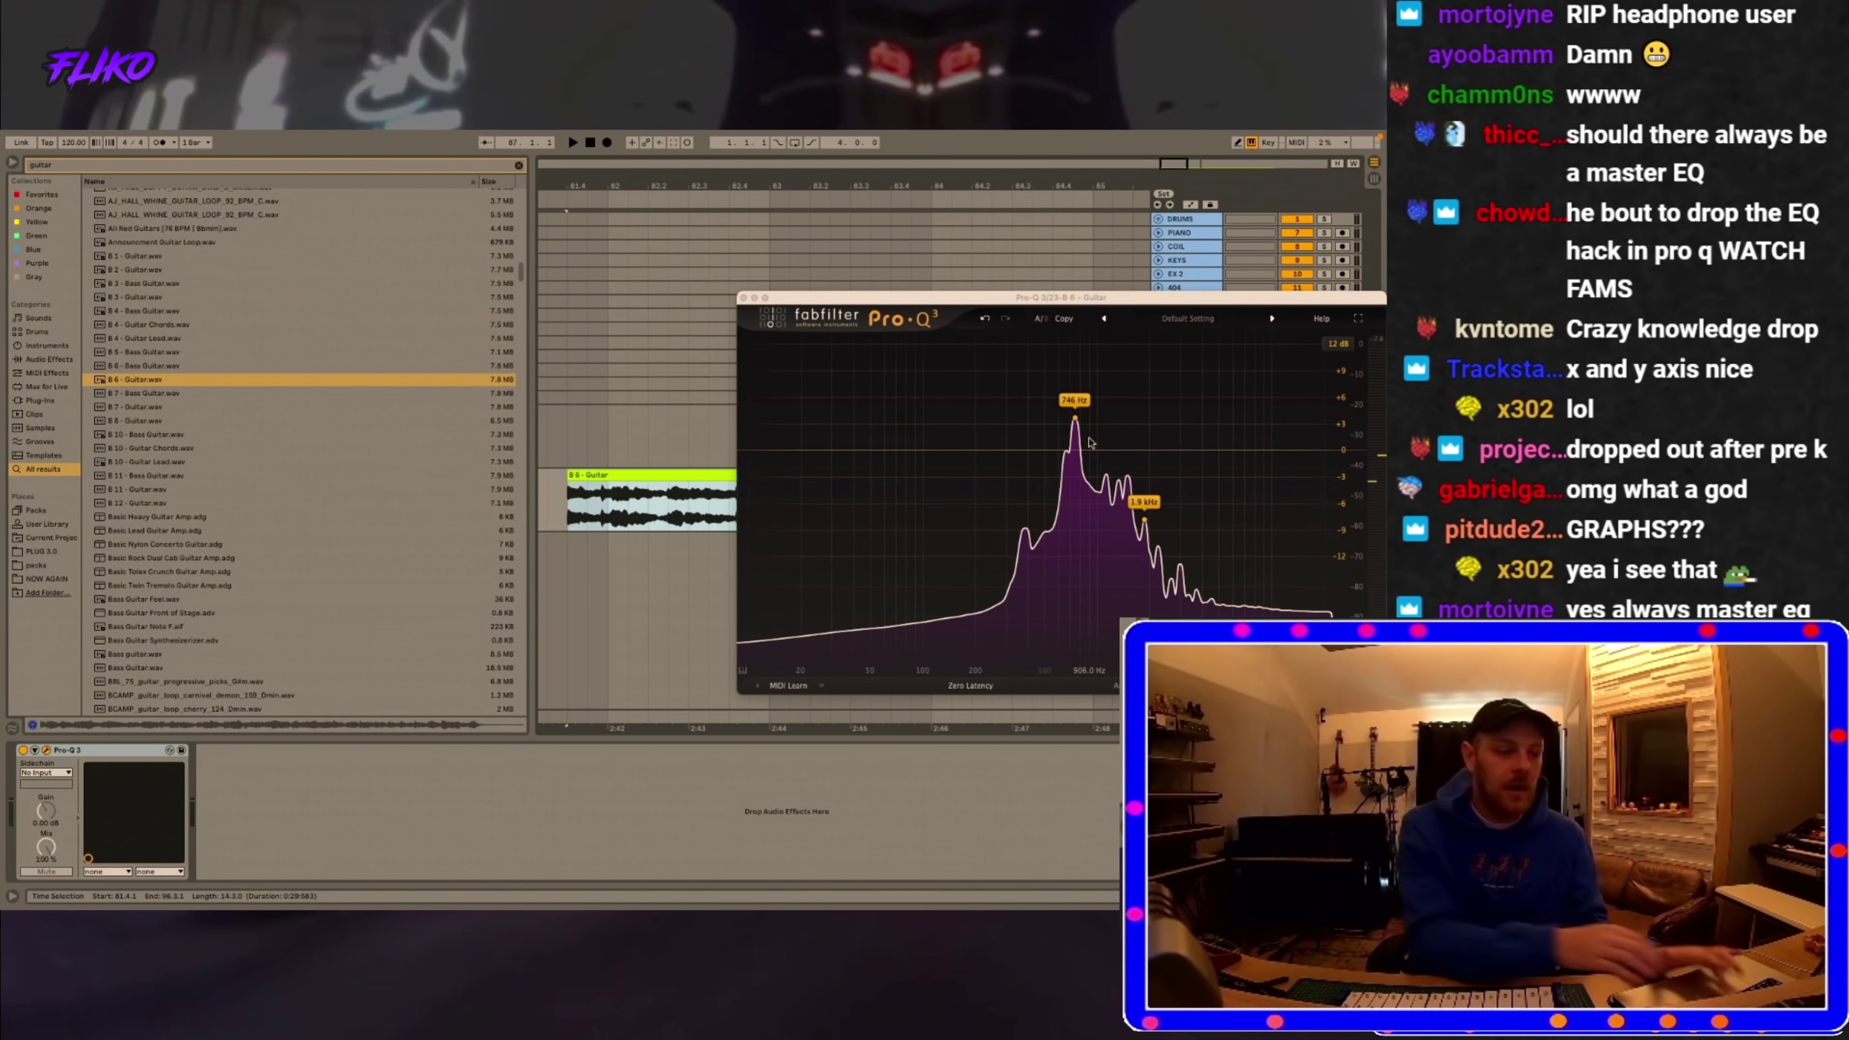
key("space")
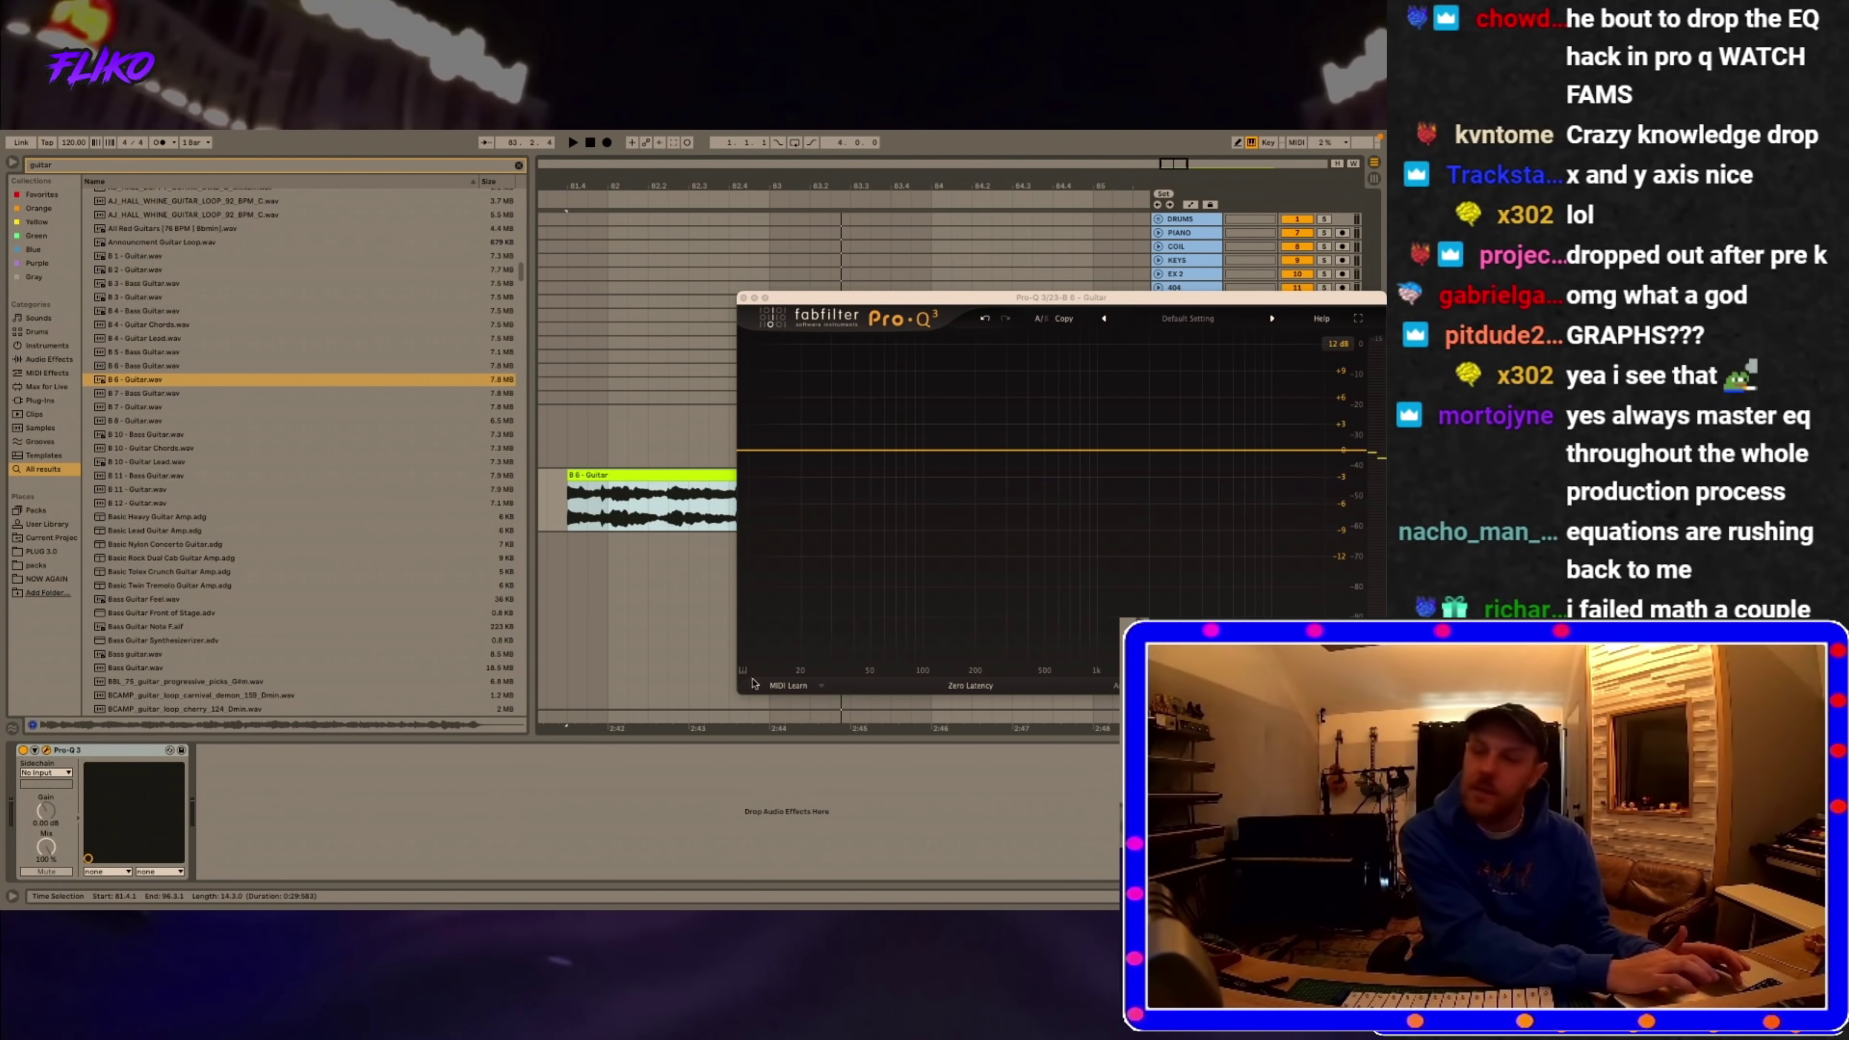
key("space")
key("space")
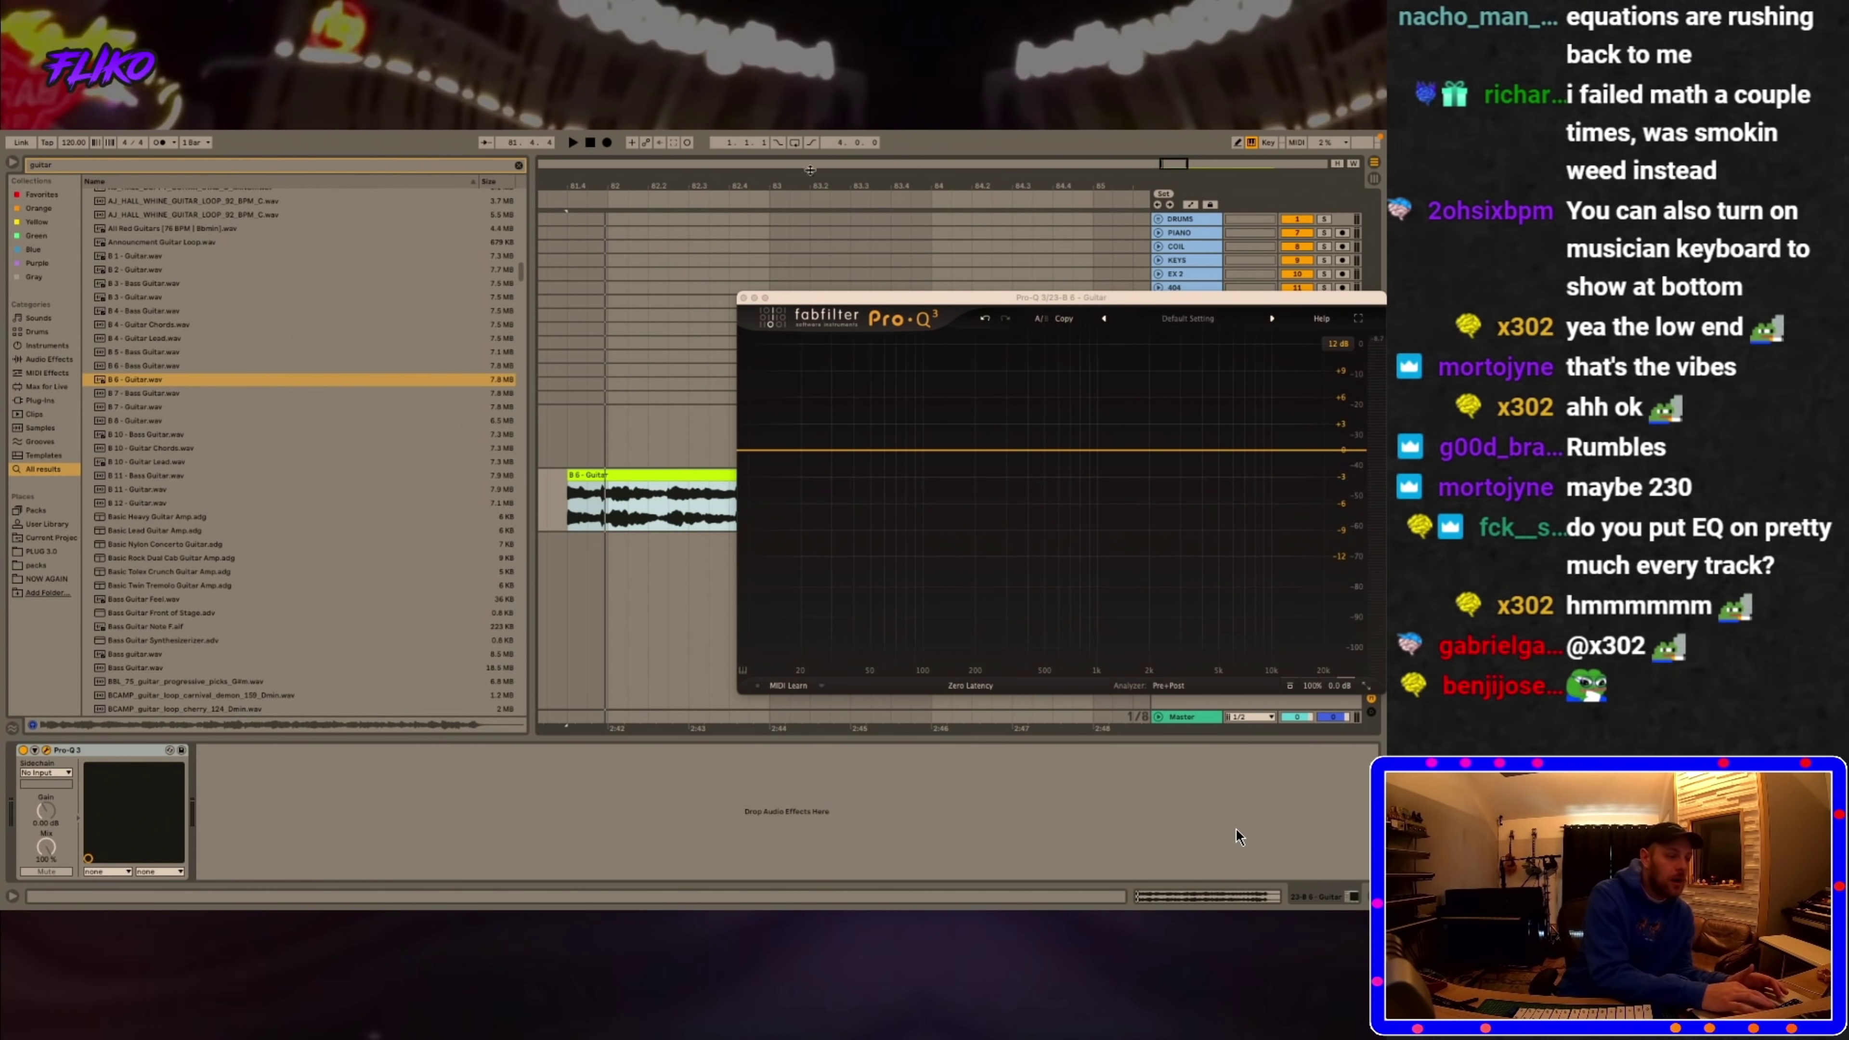
- Line up the start of the guitar clip with the kick clip, keeping the equalizer window out of the way
key("minus")
left_click_drag(742, 319, 988, 281)
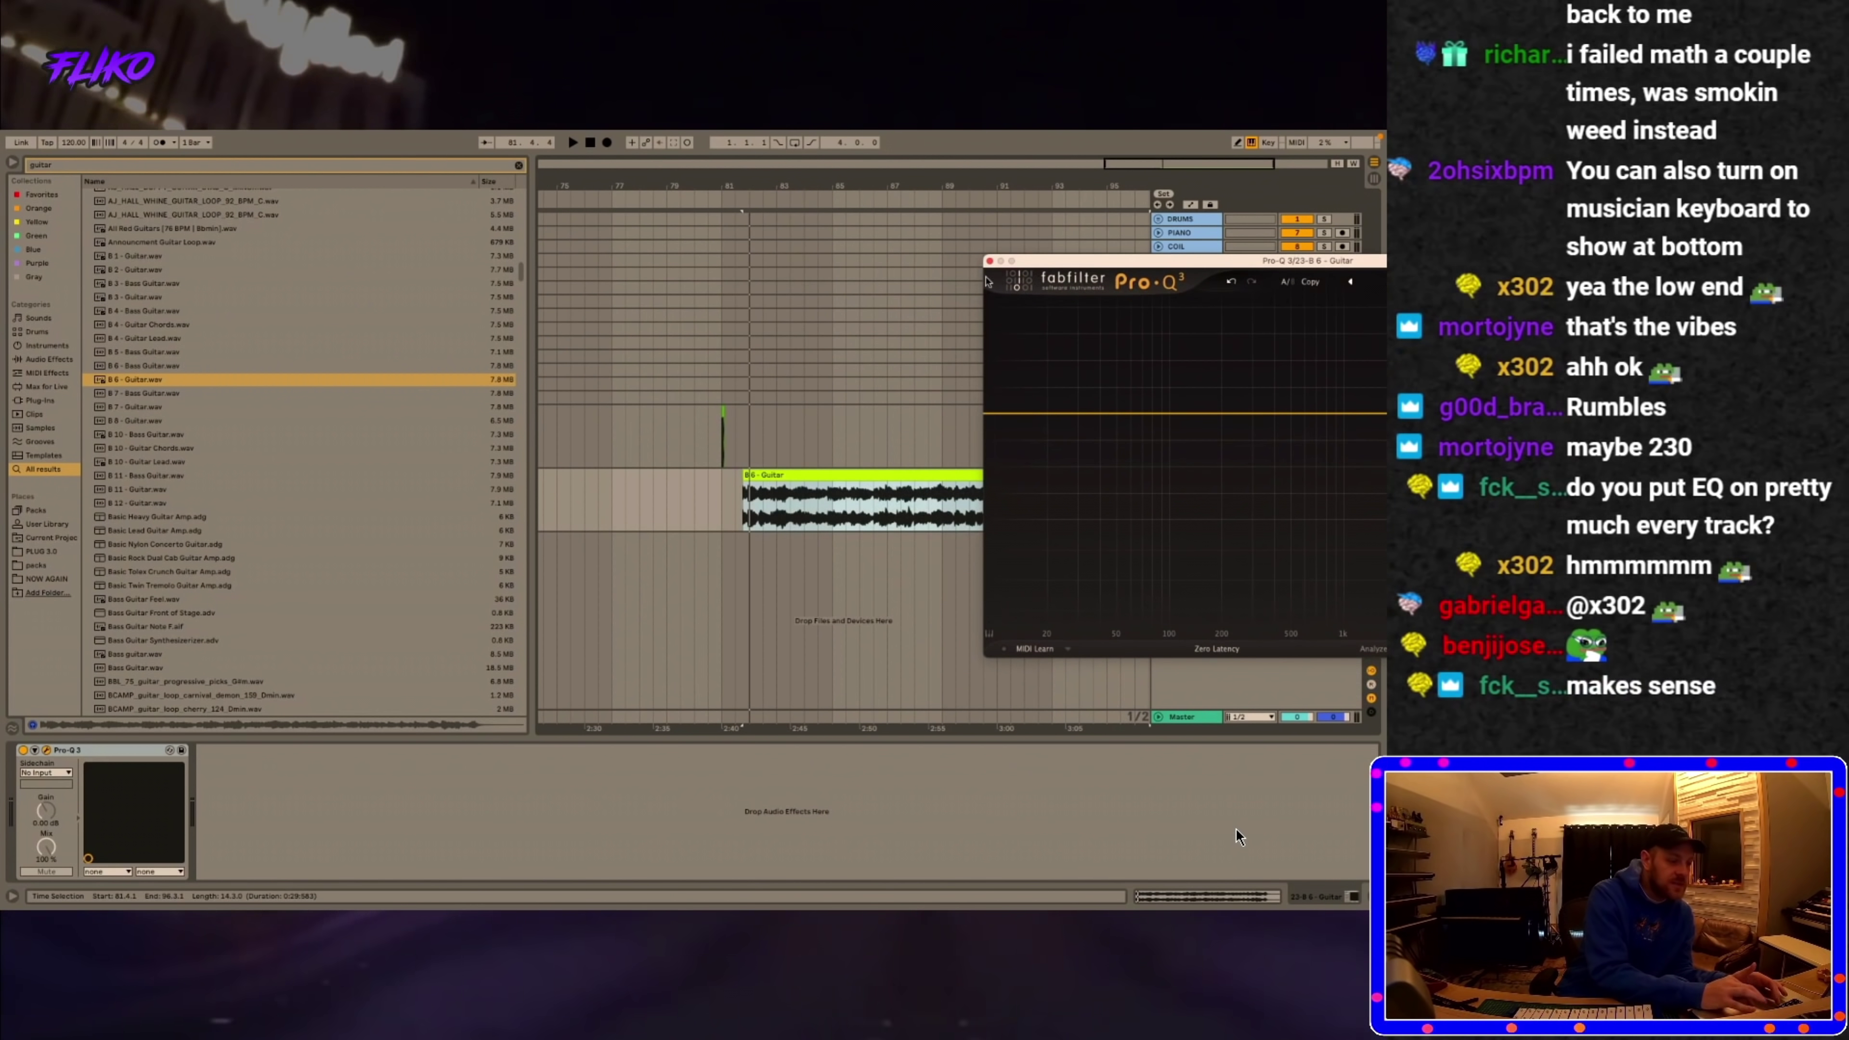
key("super+alt+p")
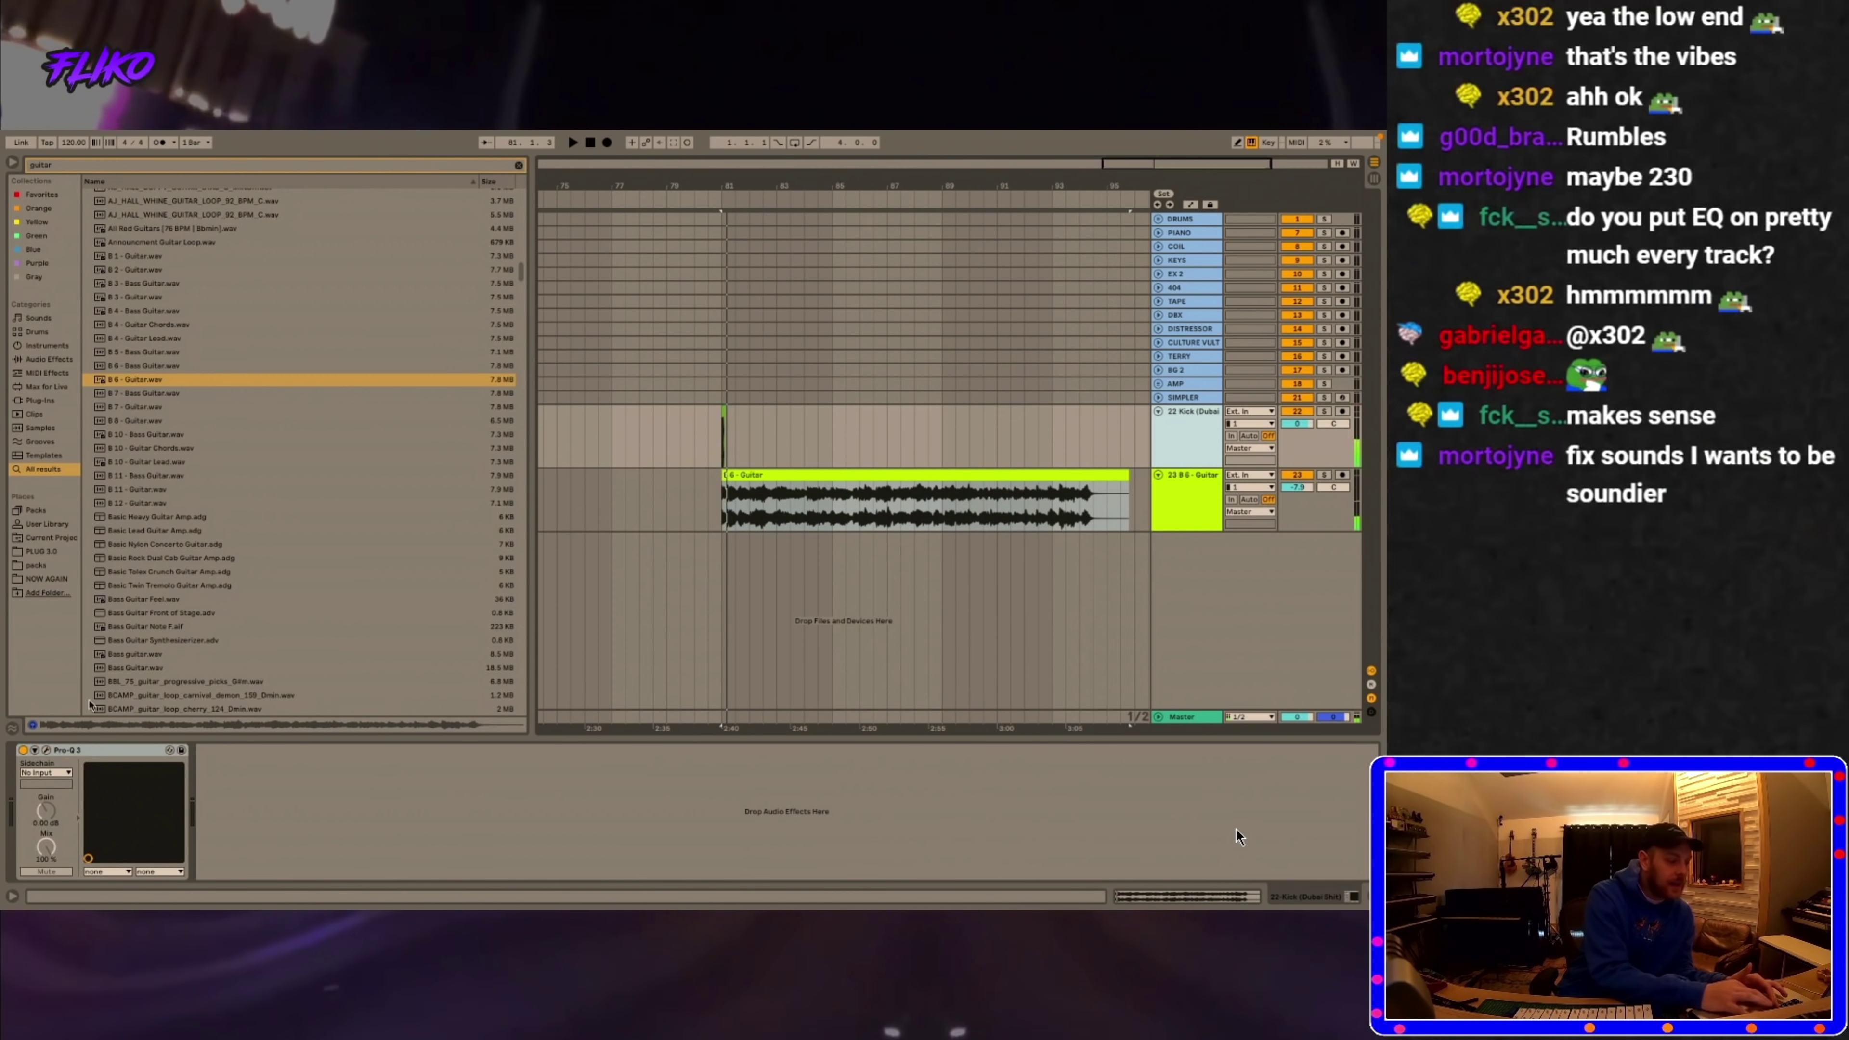
- Open the kick track's Pro-Q 3 and play to examine the kick's low-end spectrum
left_click(45, 750)
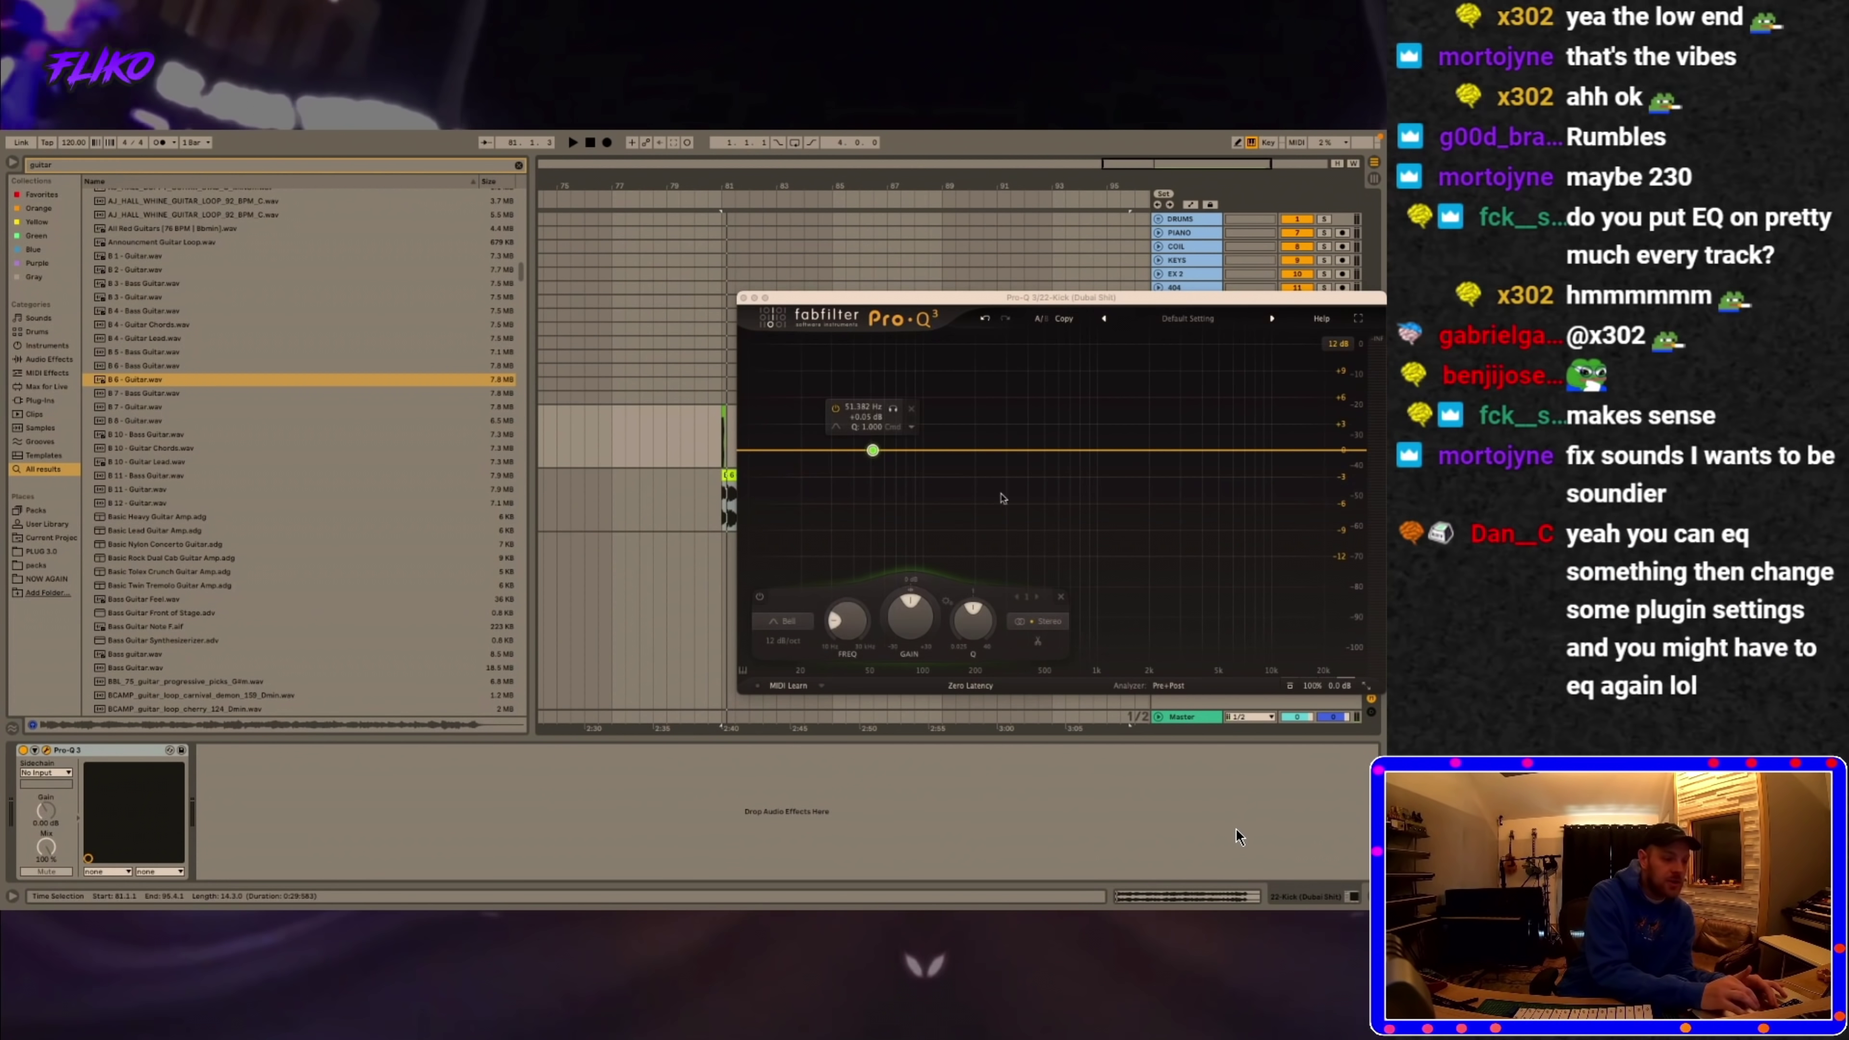
key("space")
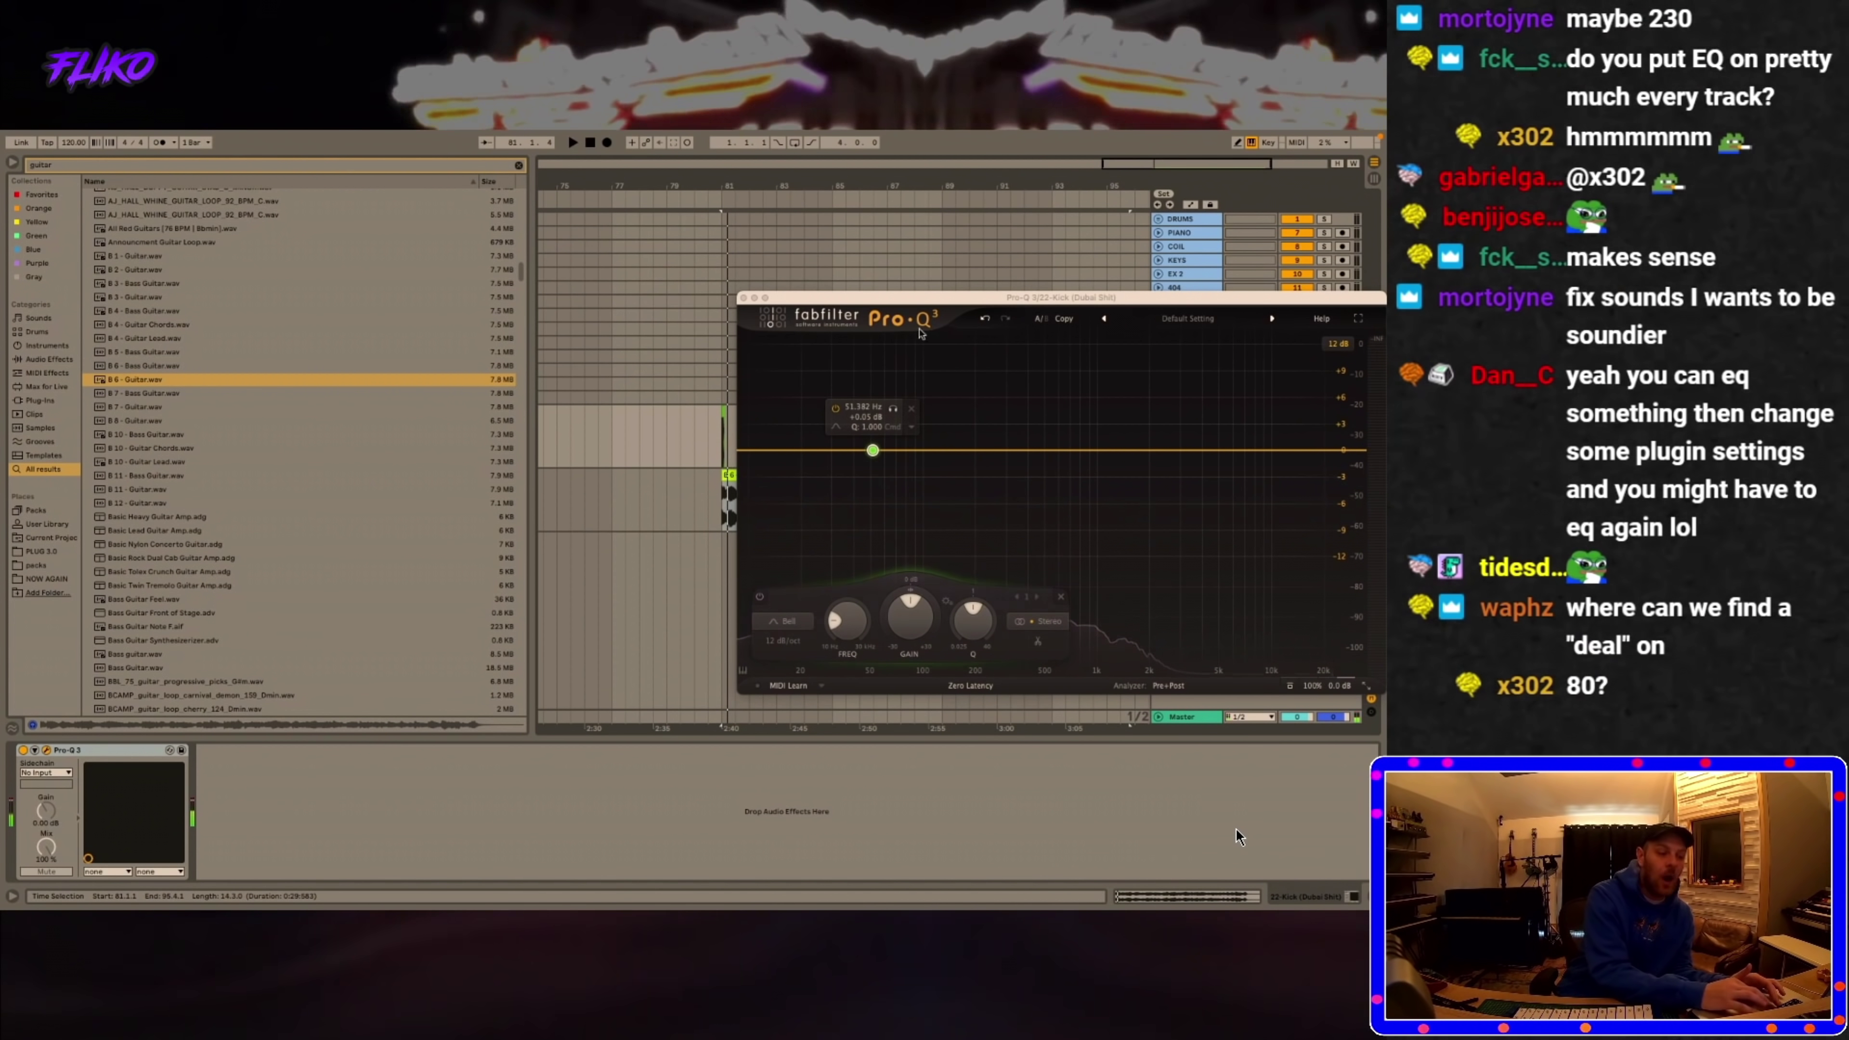
left_click(743, 298)
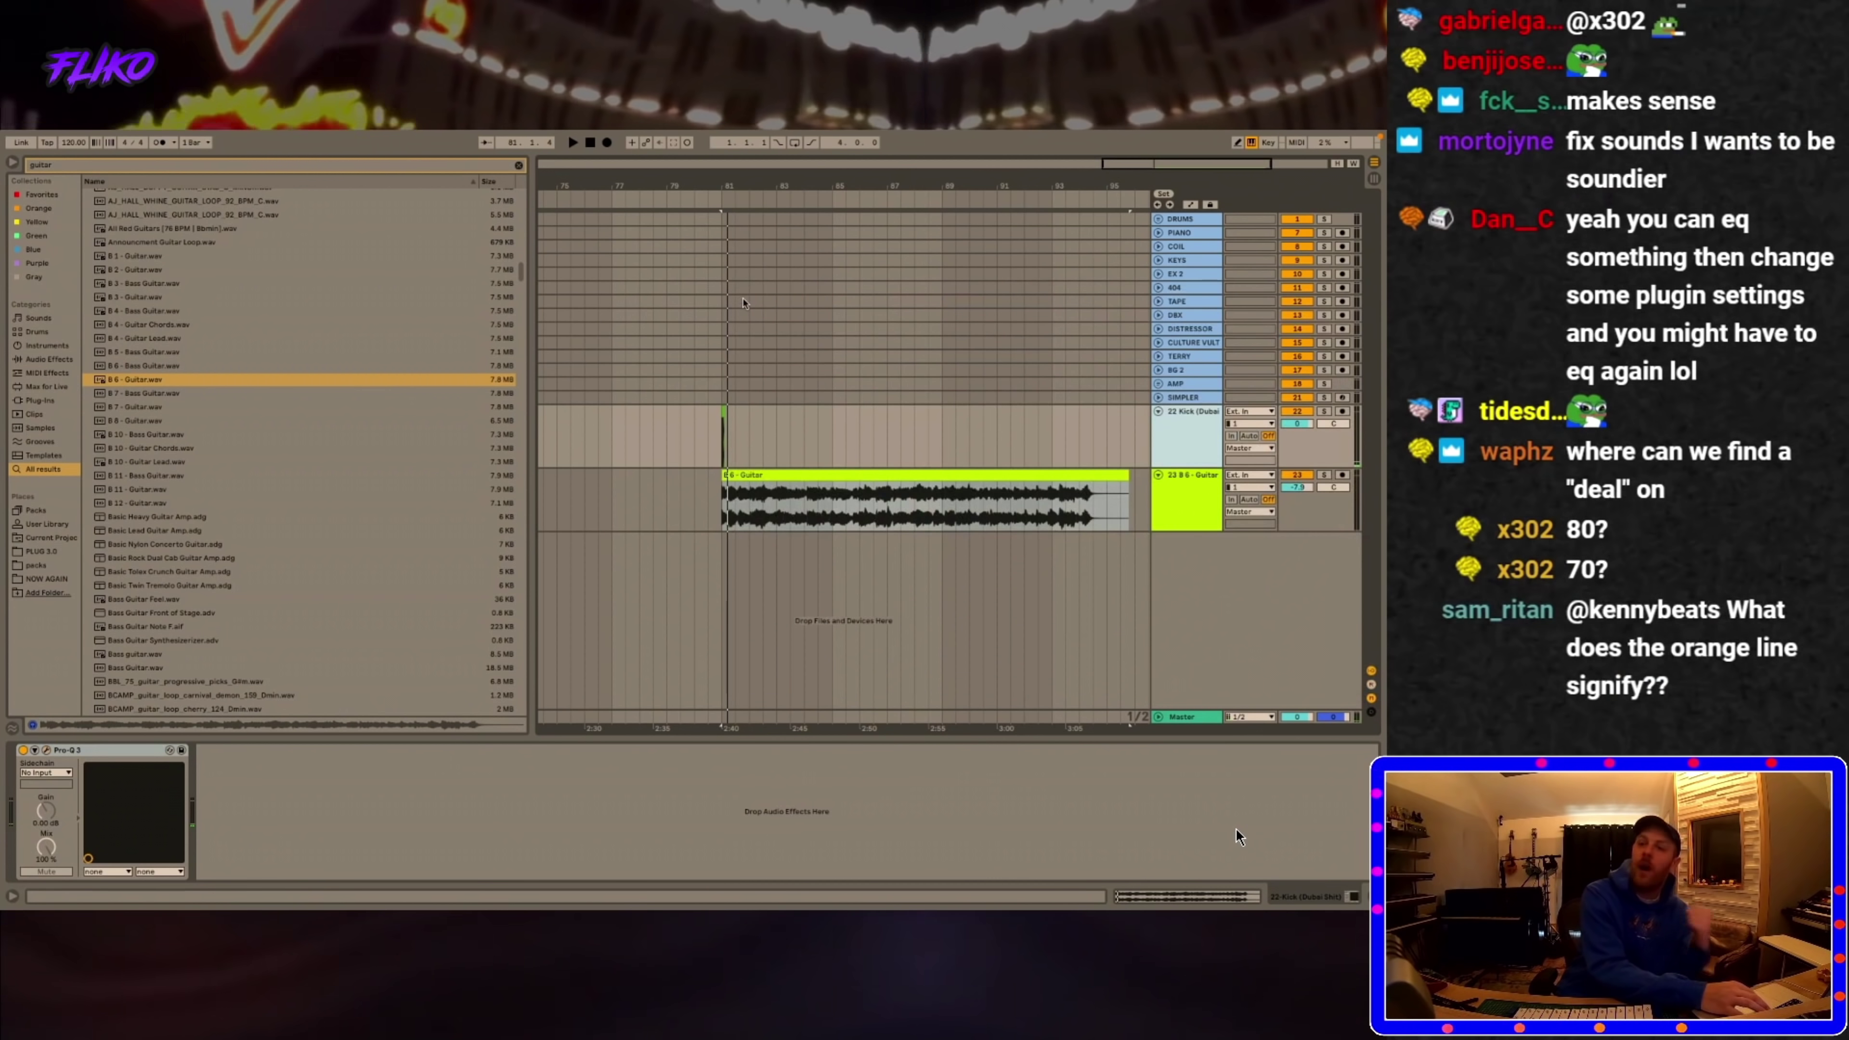
- Add a band to the guitar's Pro-Q 3 and sweep it soloed through the low end down to about 64 Hz during playback
left_click(1204, 485)
key("space")
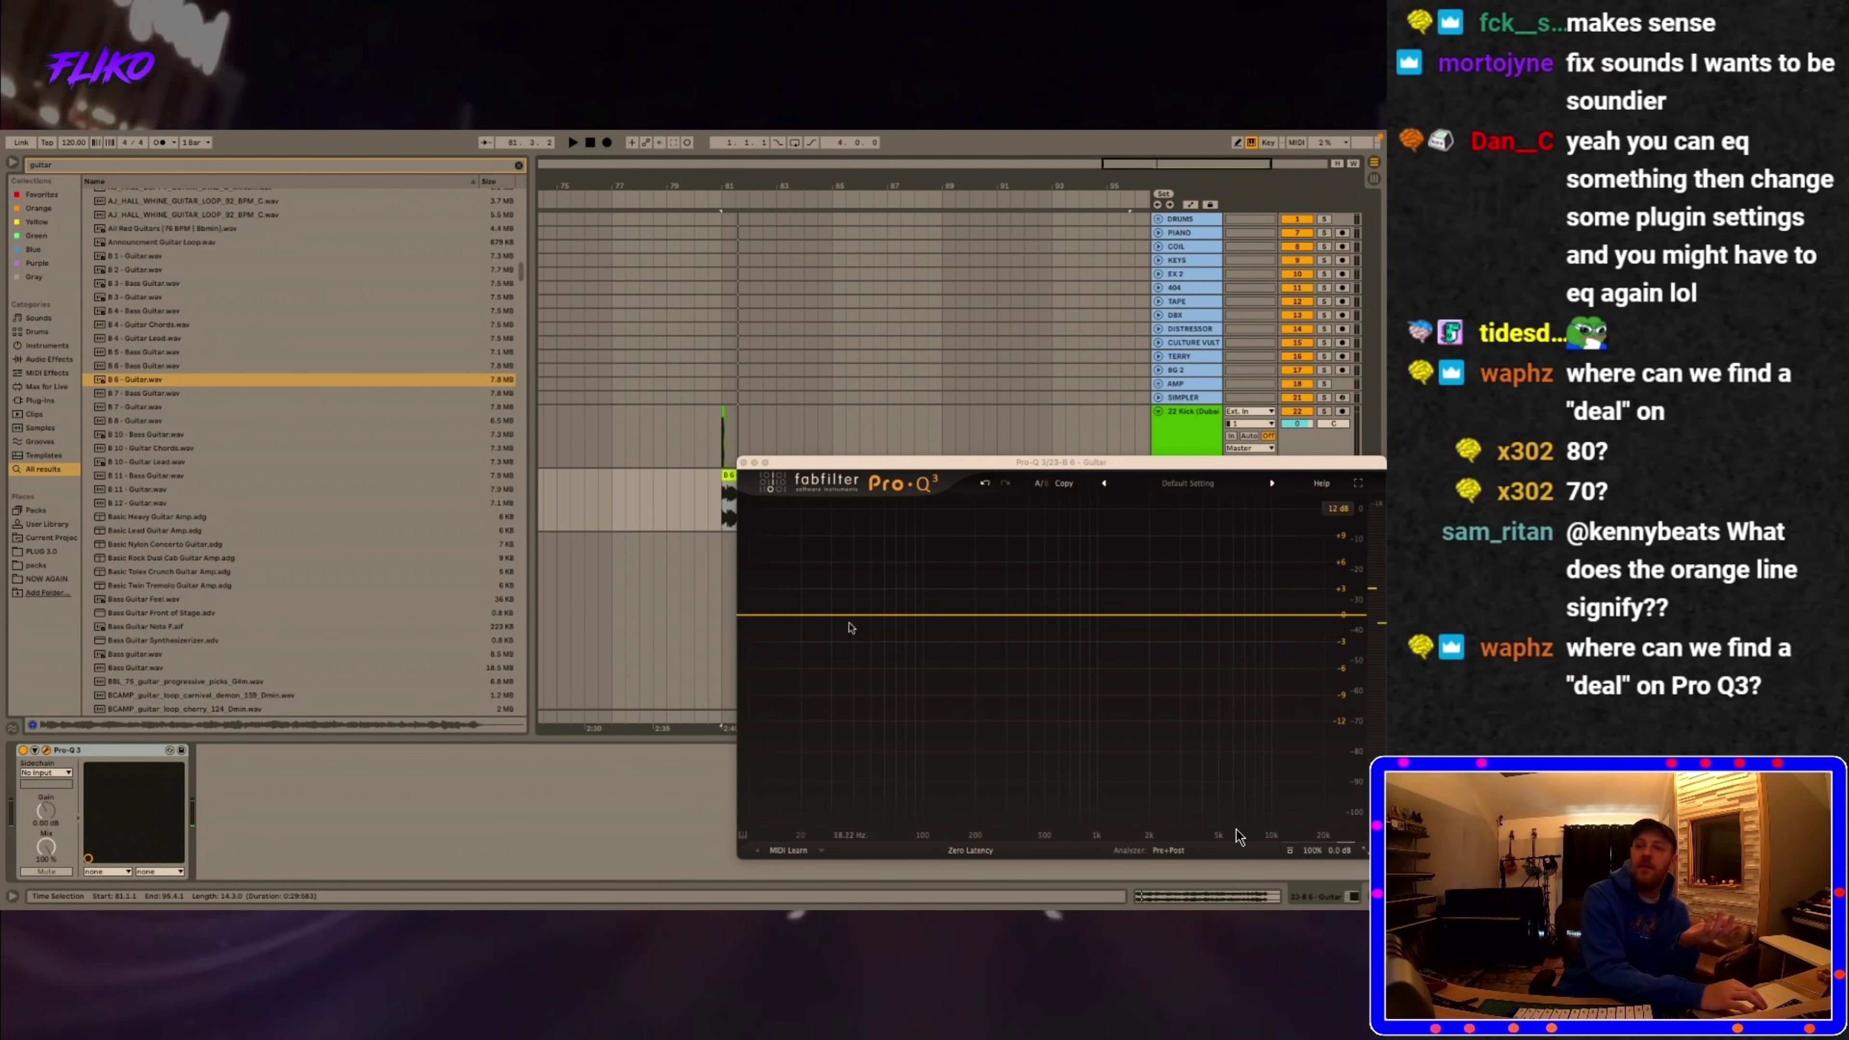
key("space")
left_click(932, 615)
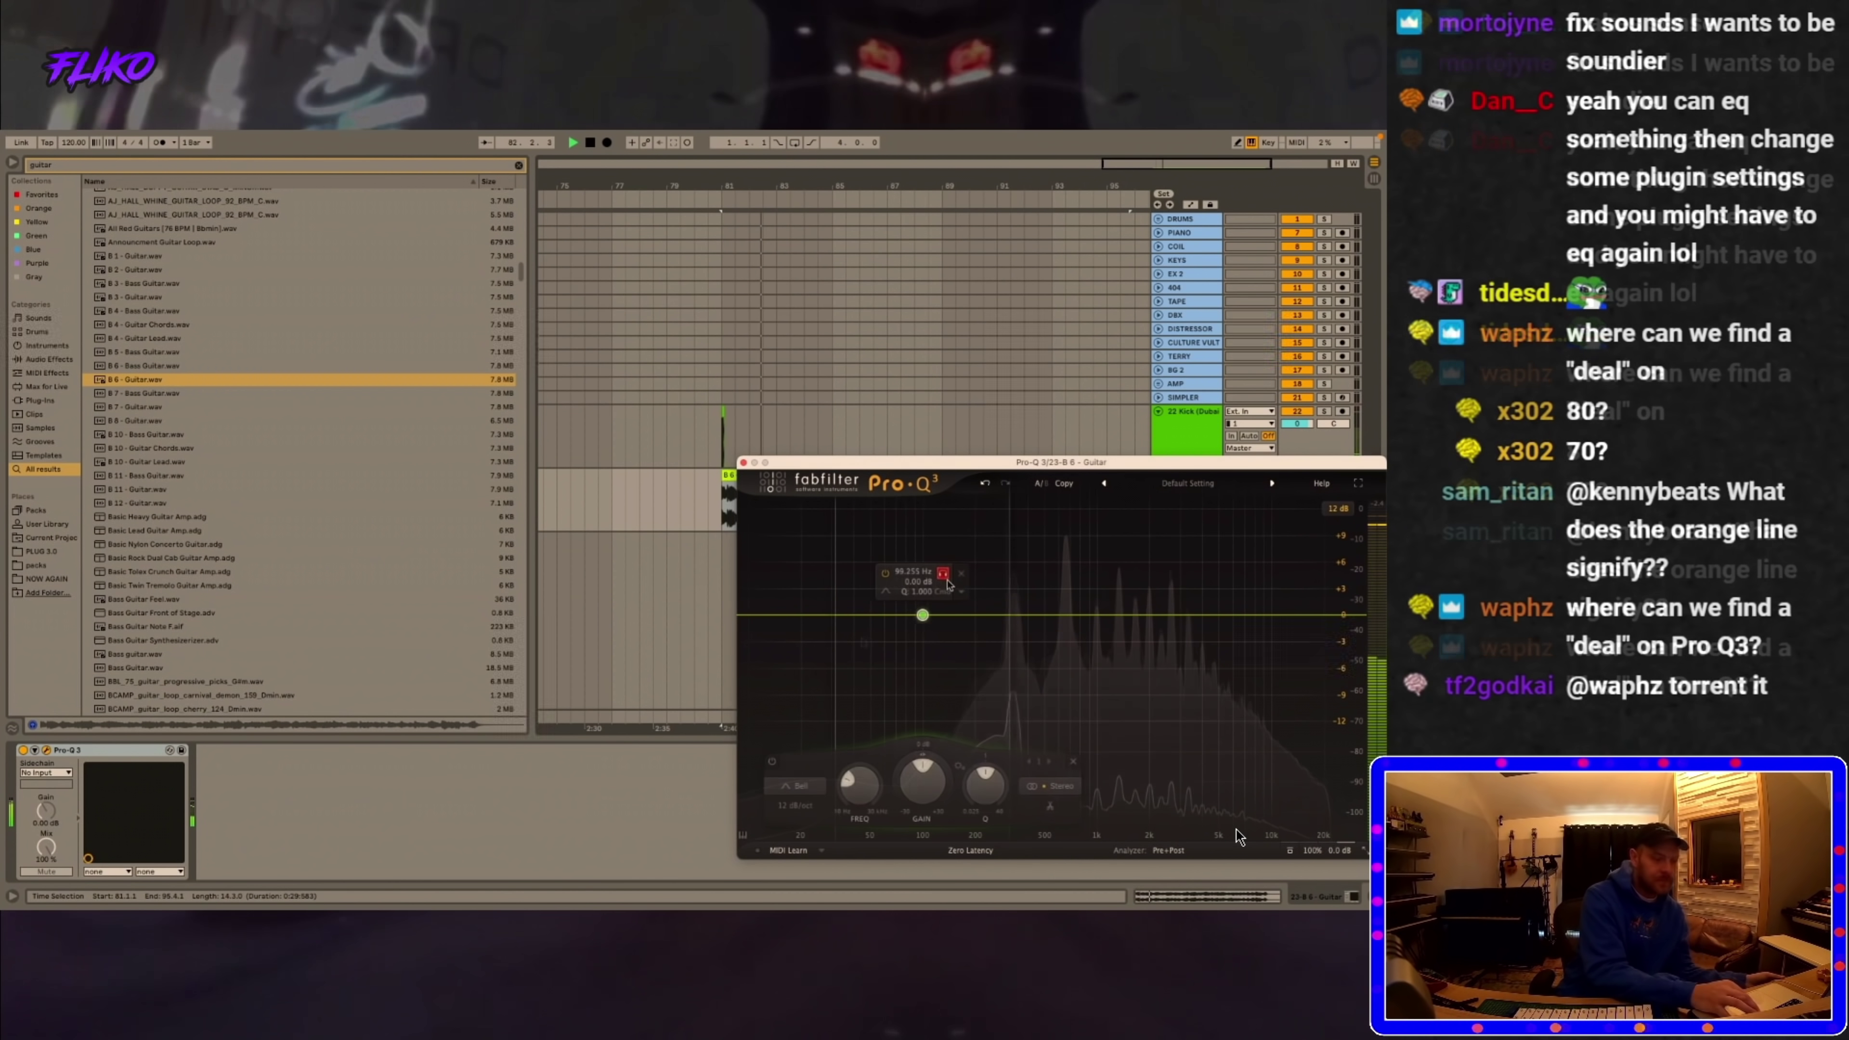
mouse_move(956, 585)
left_mouse_down()
mouse_move(919, 586)
mouse_move(938, 587)
left_mouse_up()
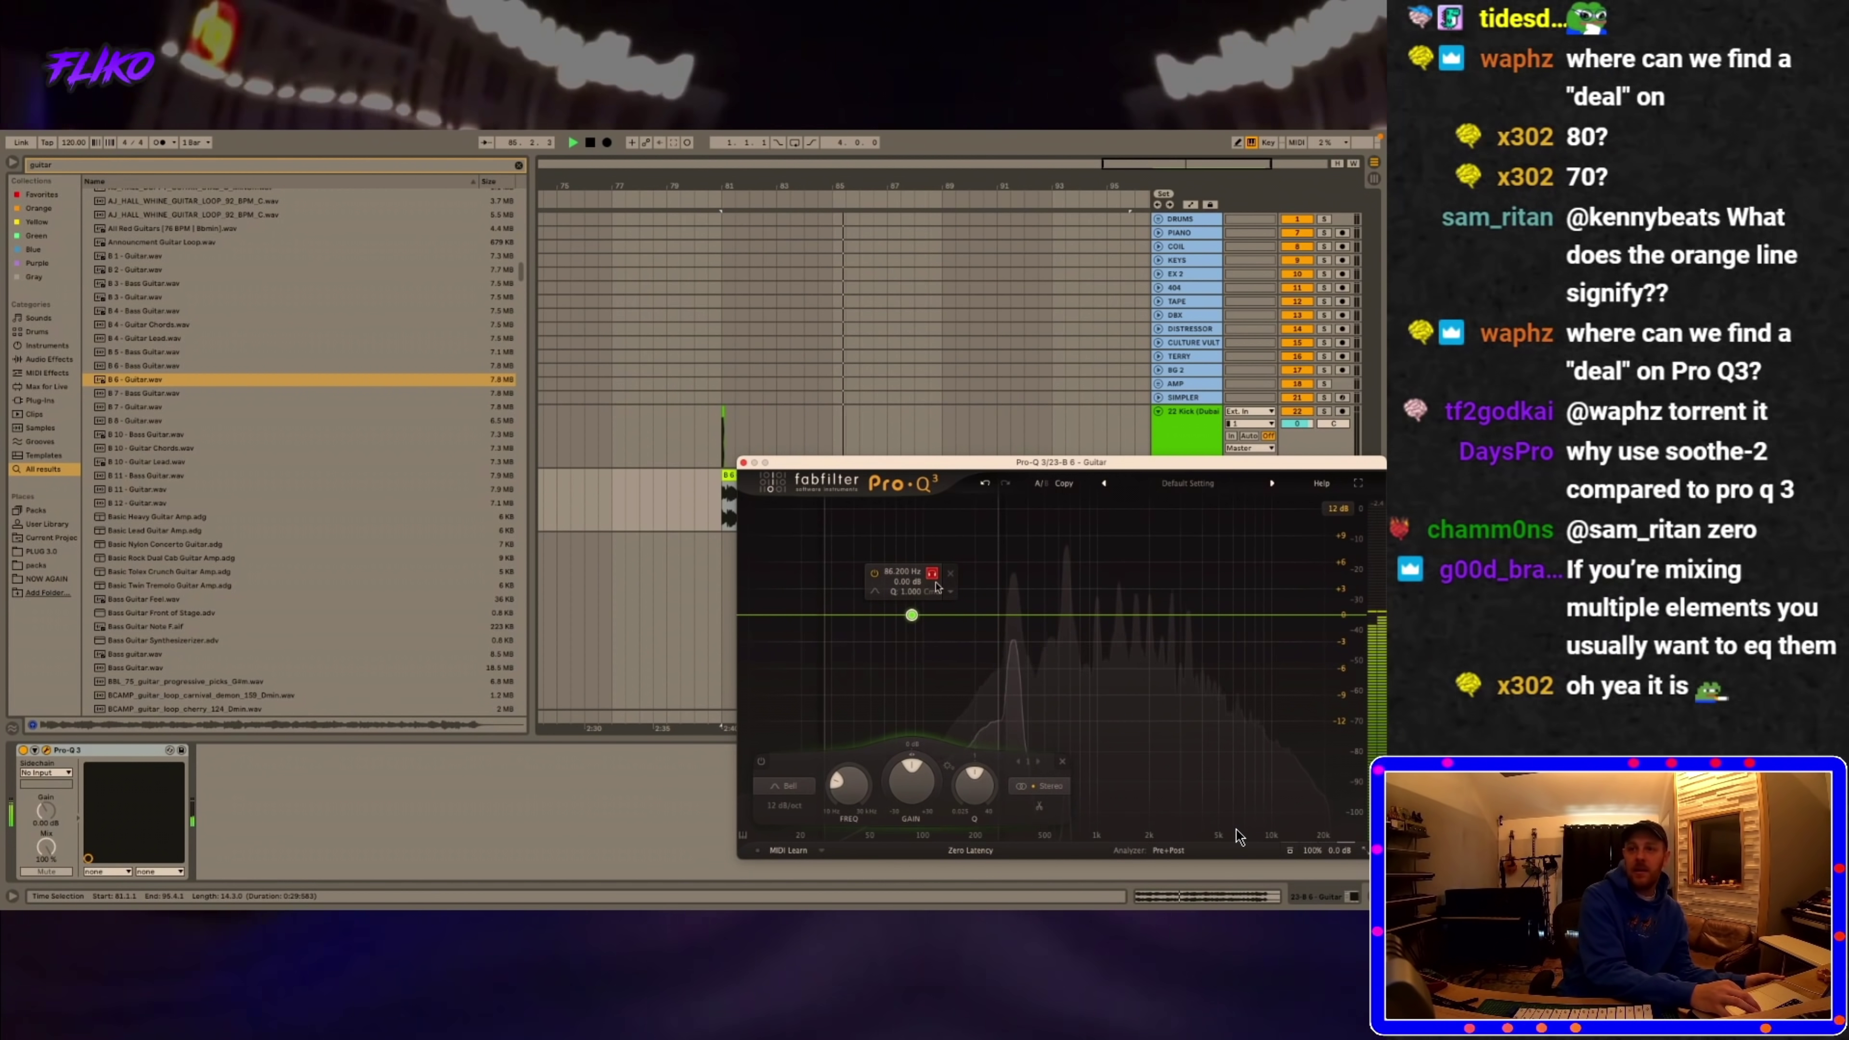
left_click_drag(937, 587, 937, 587)
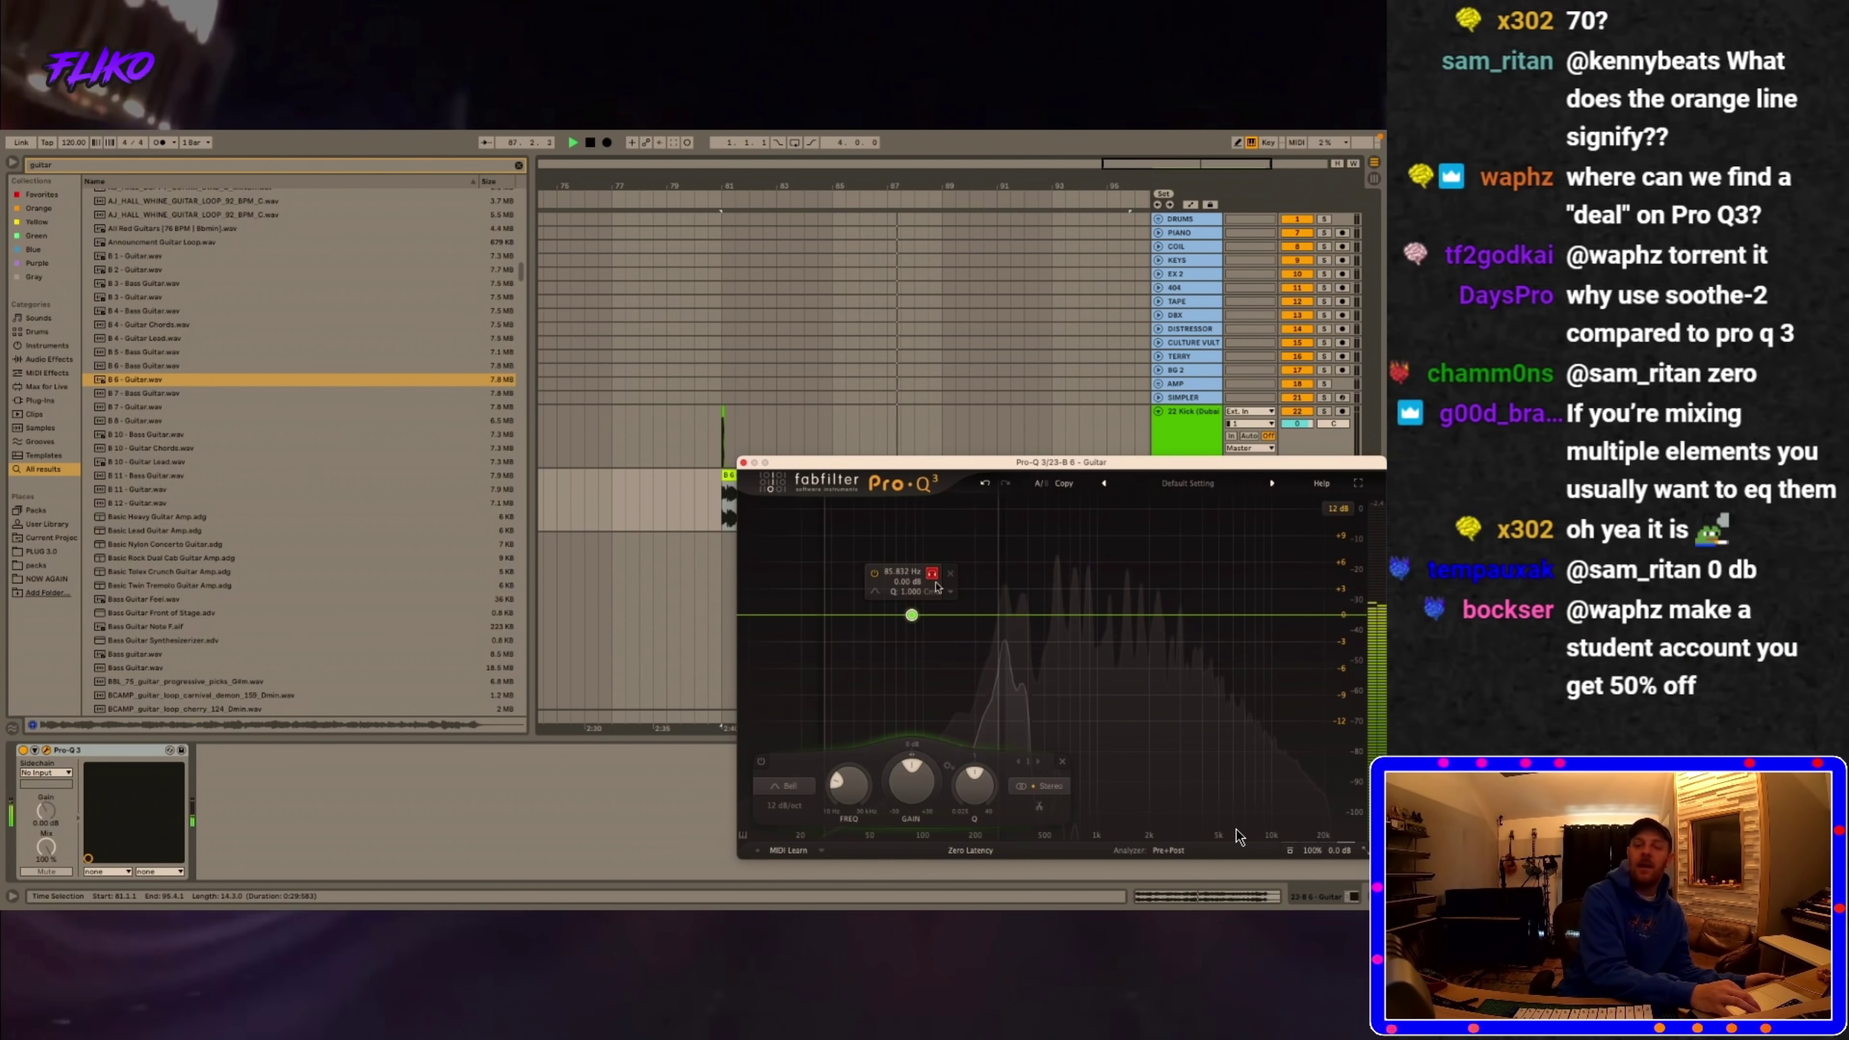
left_click_drag(938, 586, 915, 591)
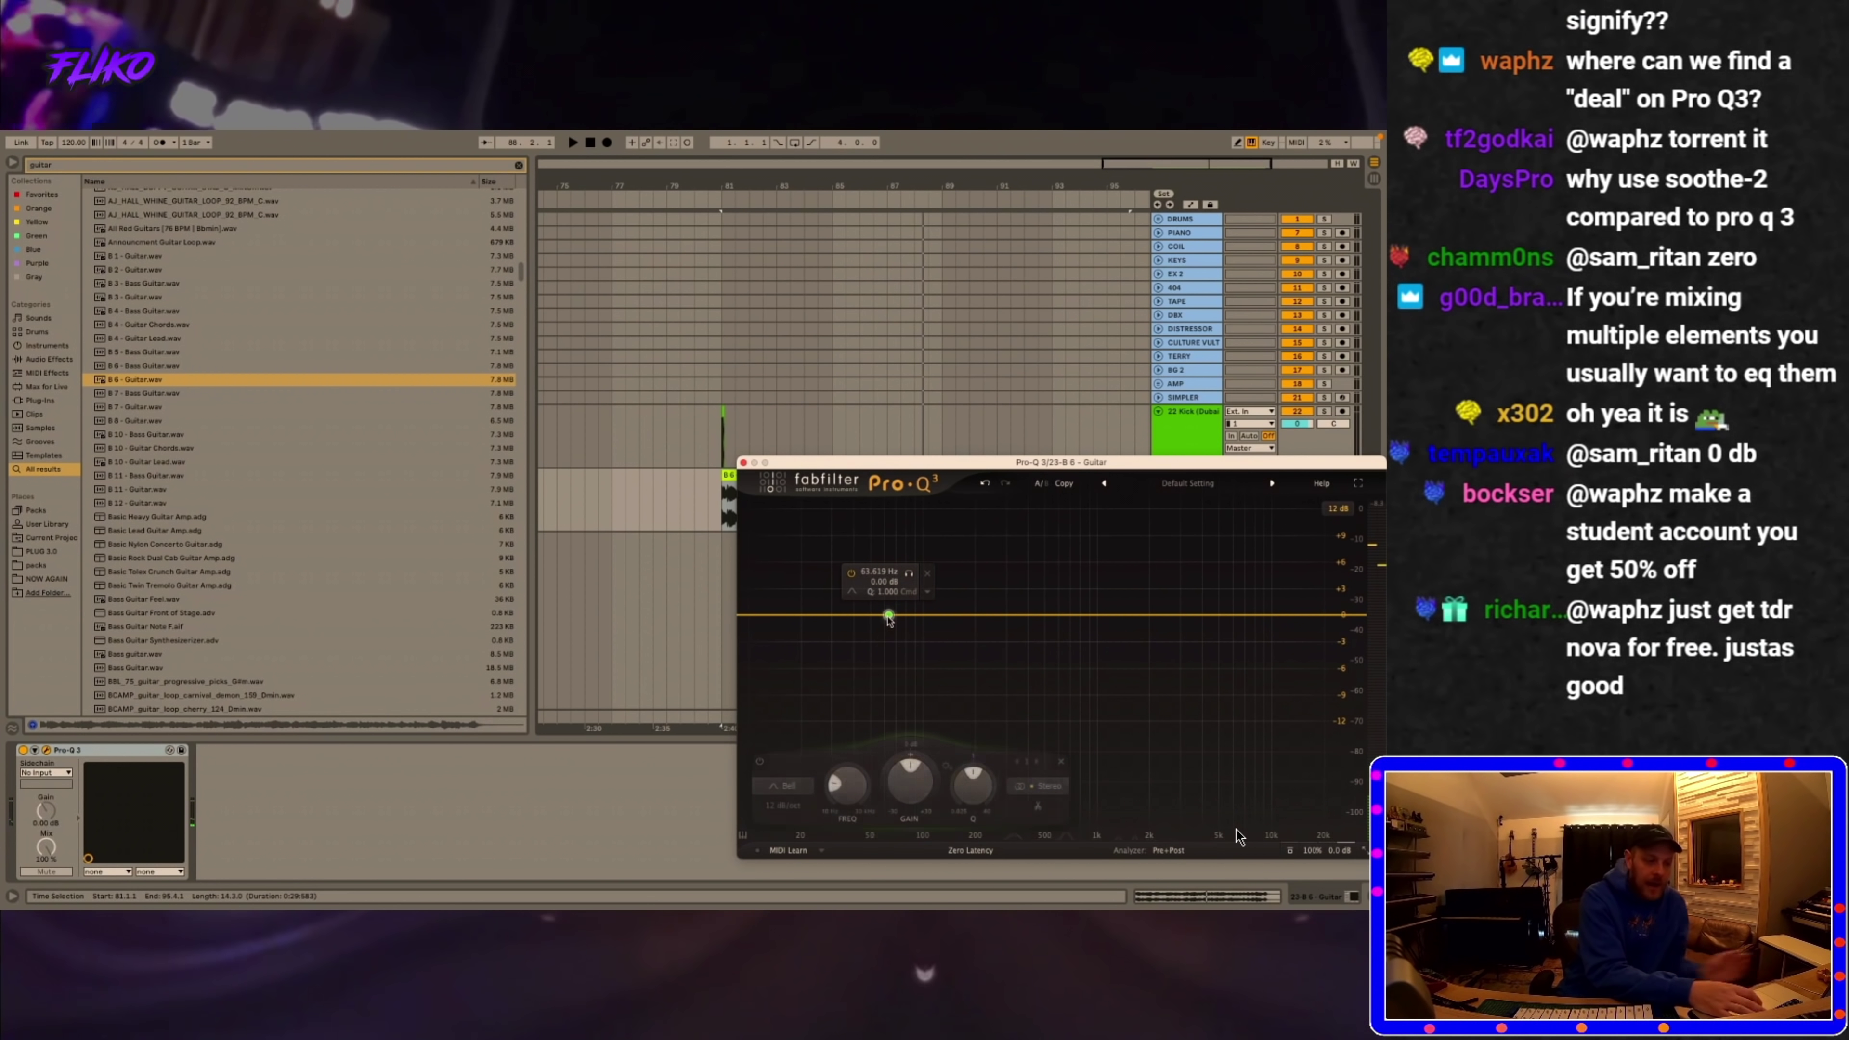
- Change the guitar's EQ band to a Low Cut with a 96 dB/oct slope and play the result
left_click(783, 806)
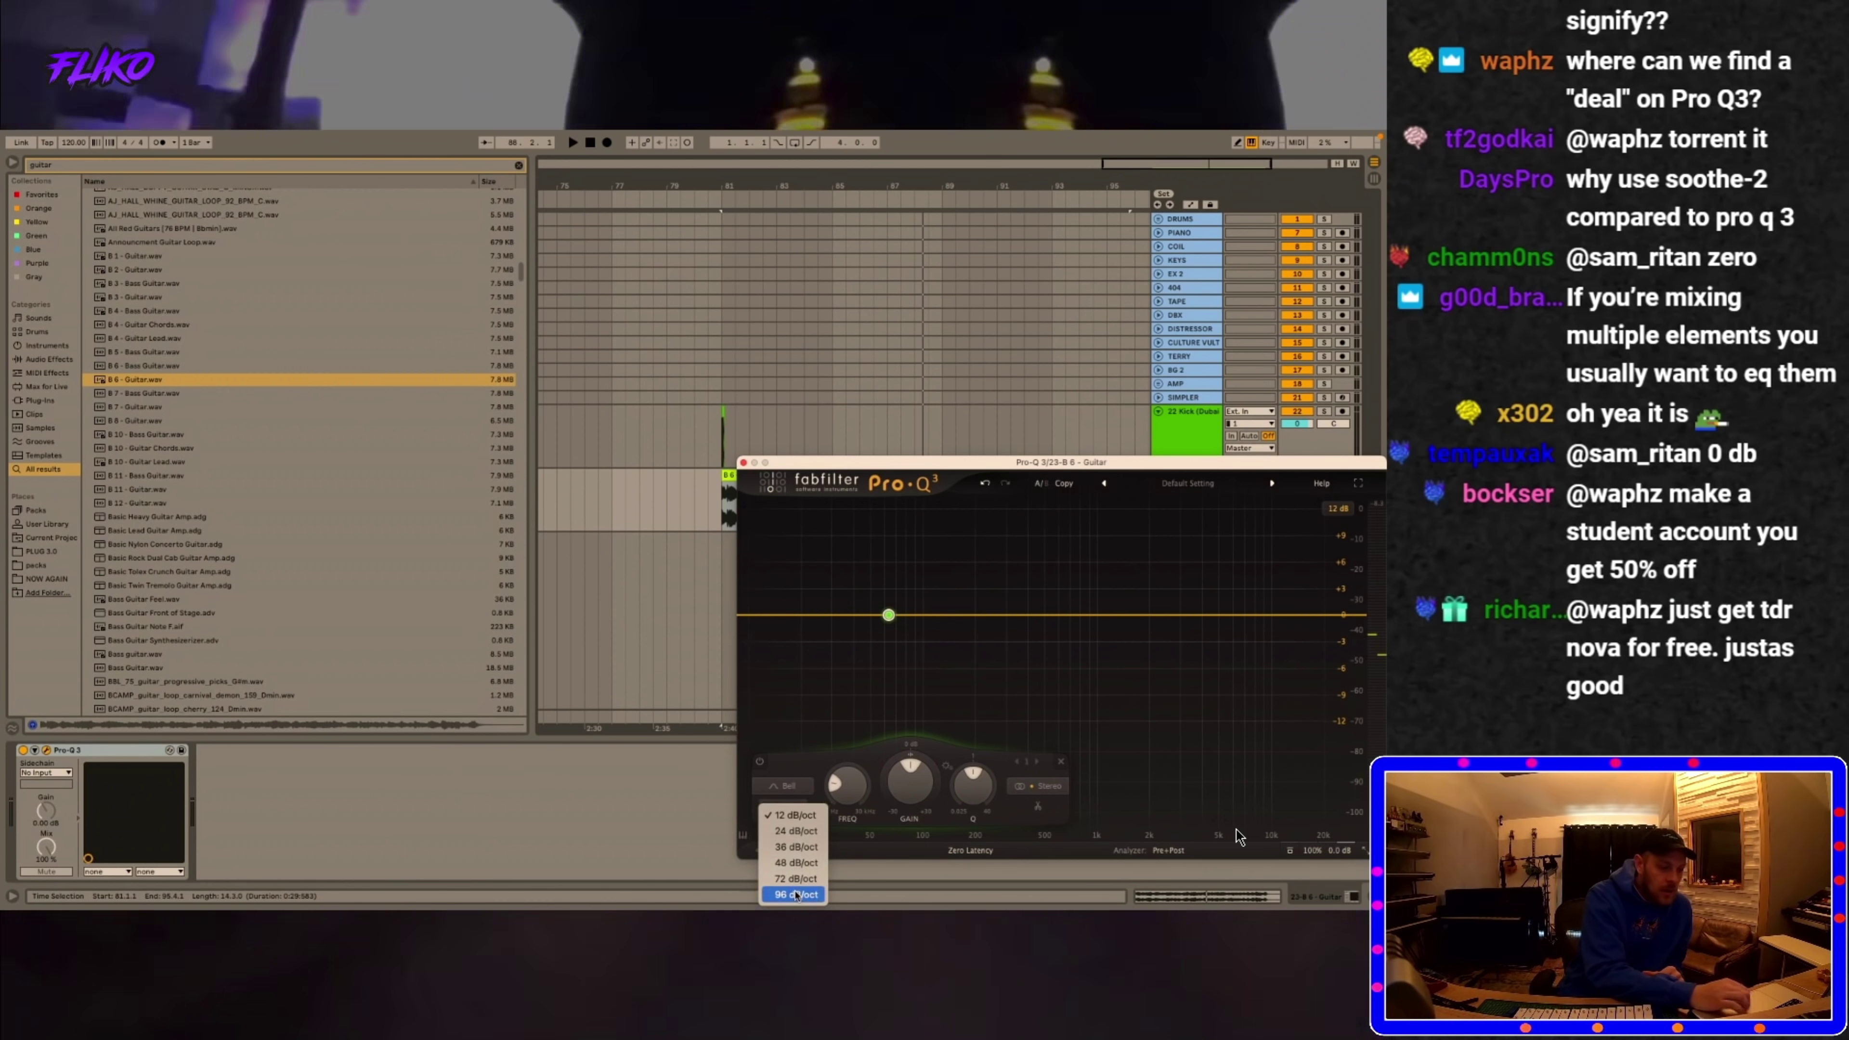
left_click(796, 895)
left_click(783, 785)
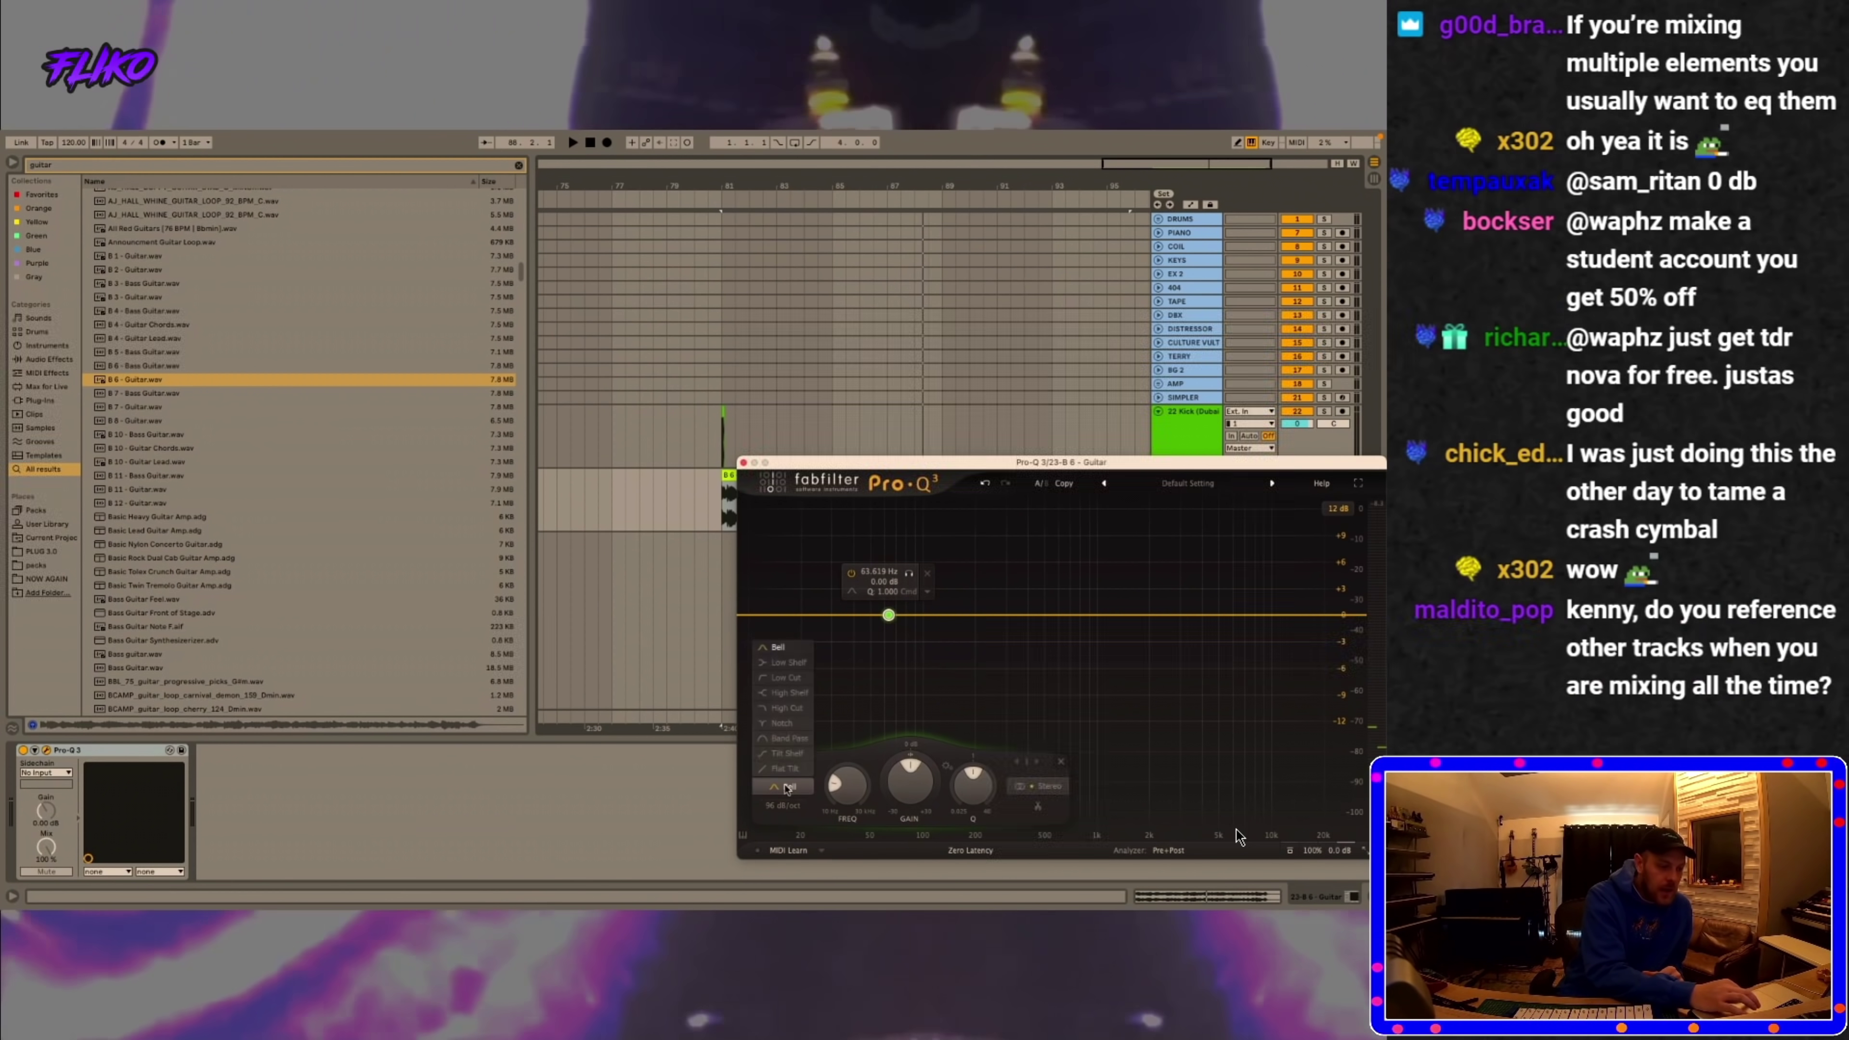
left_click(785, 677)
key("space")
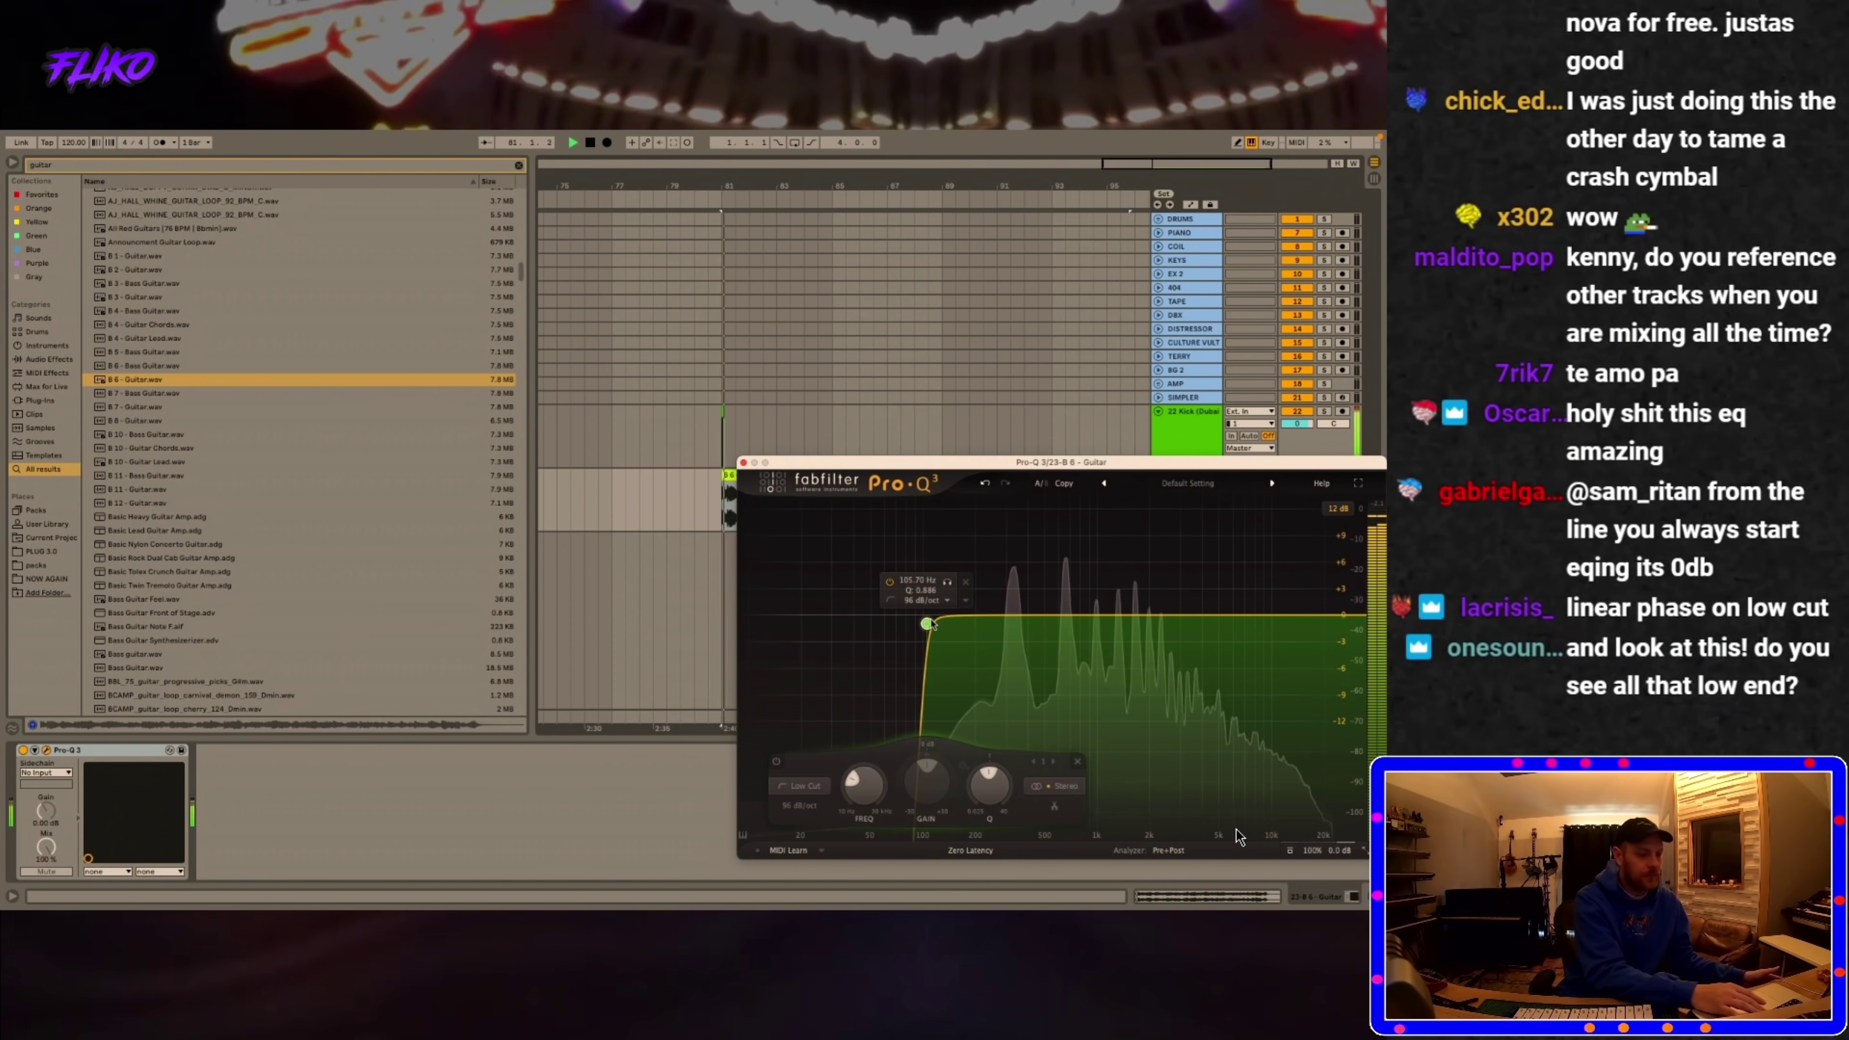
- Move the equalizer window off the guitar clip, solo the guitar track and play it with the low cut applied
left_click_drag(1200, 461, 1068, 523)
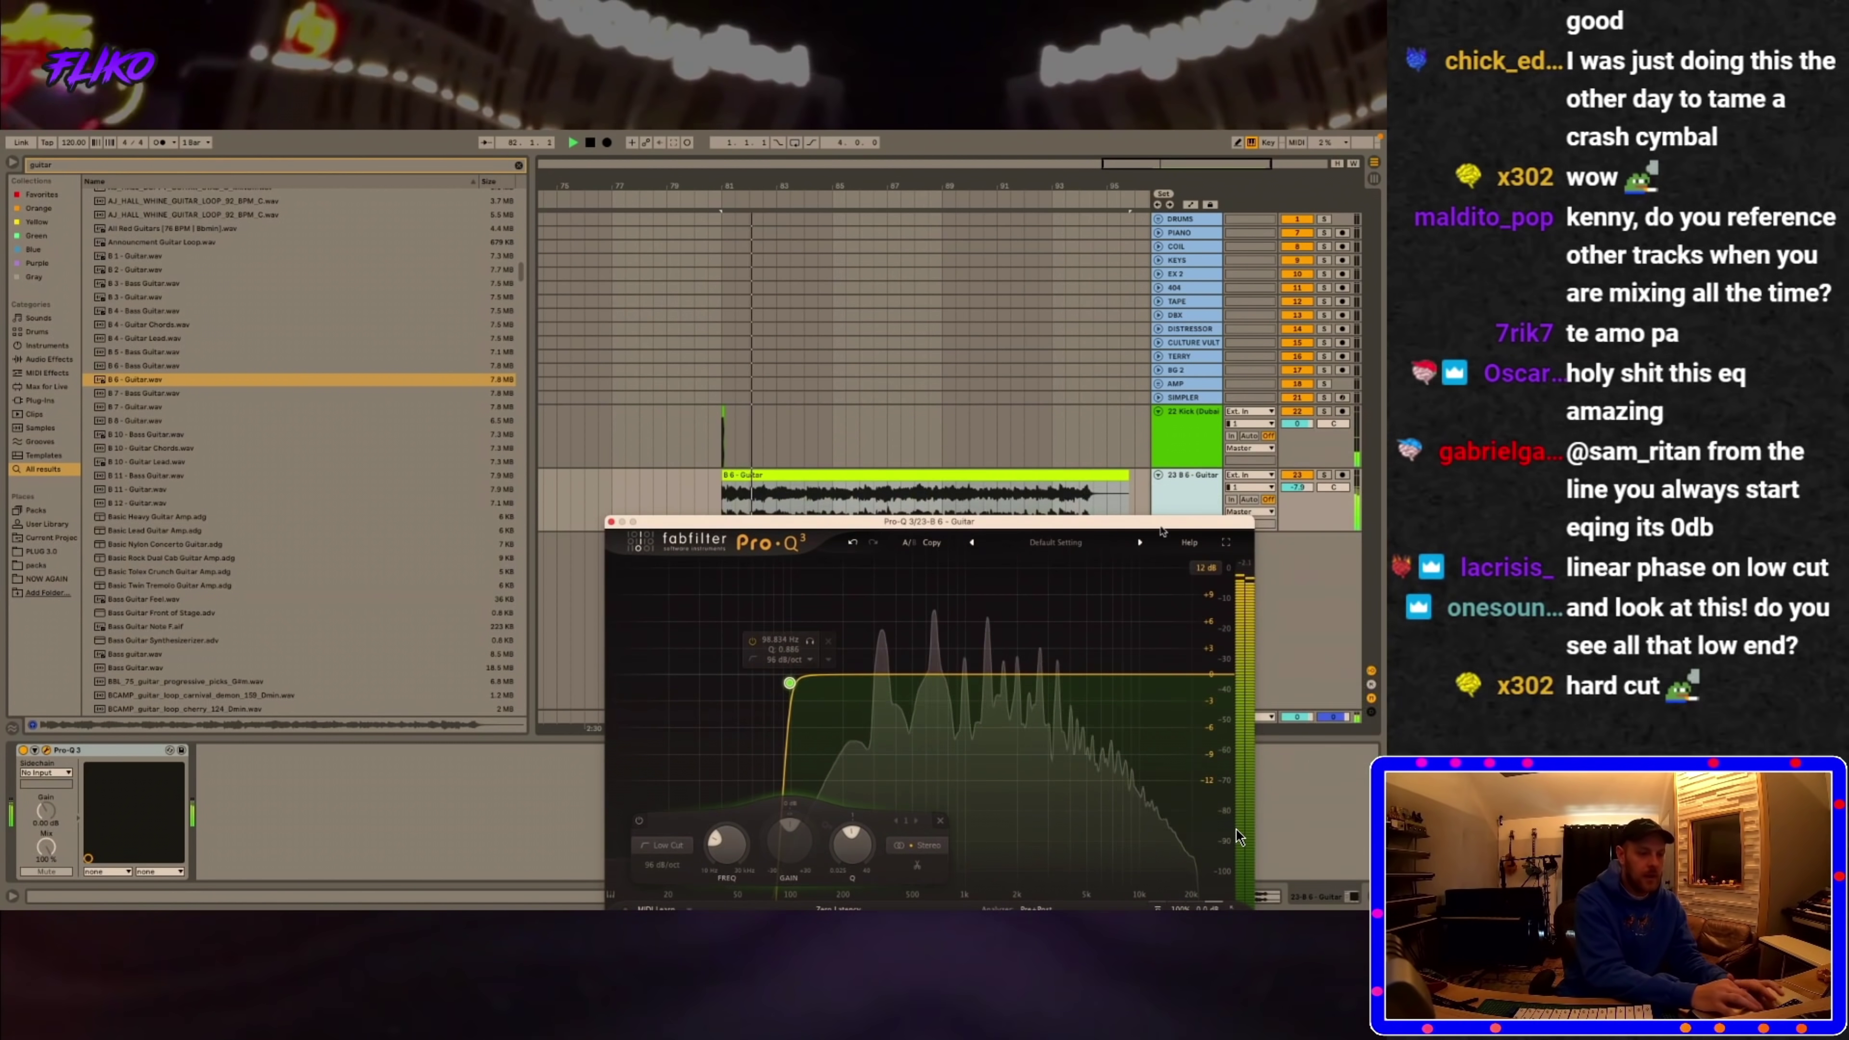
left_click(1323, 475)
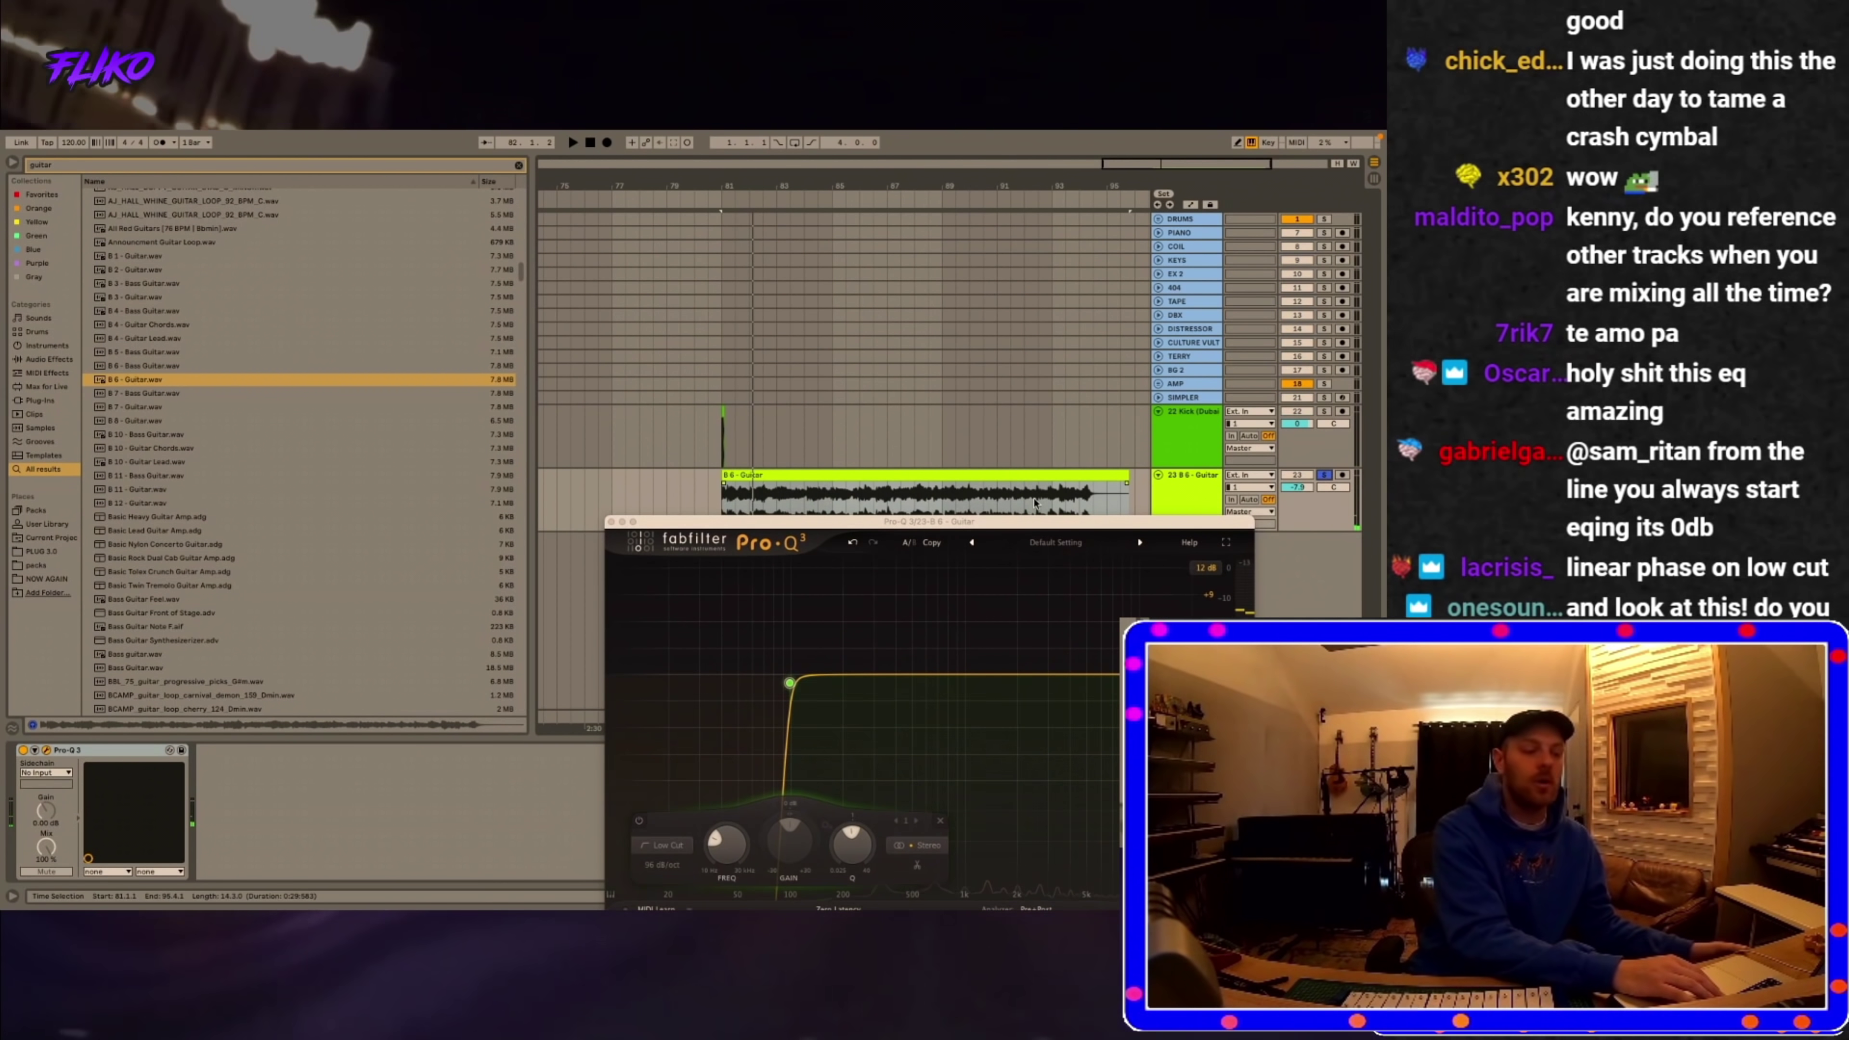
key("space")
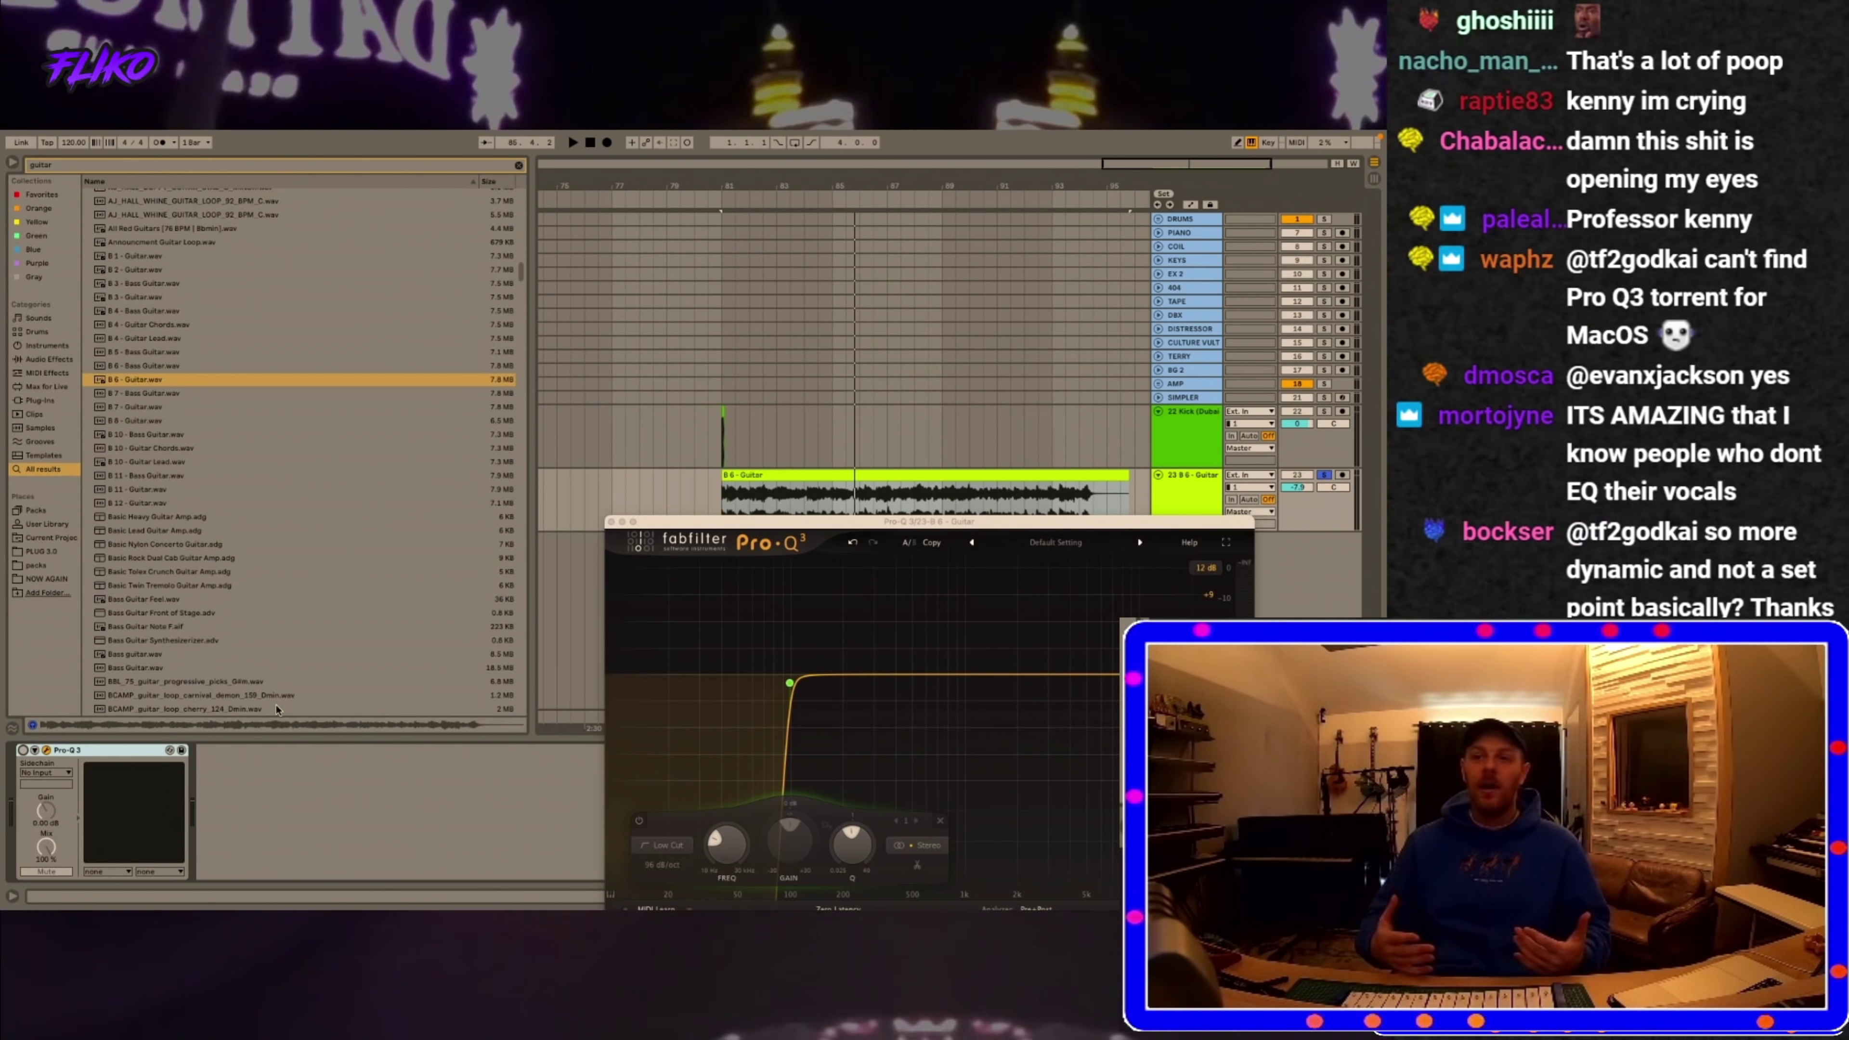
mouse_move(756, 703)
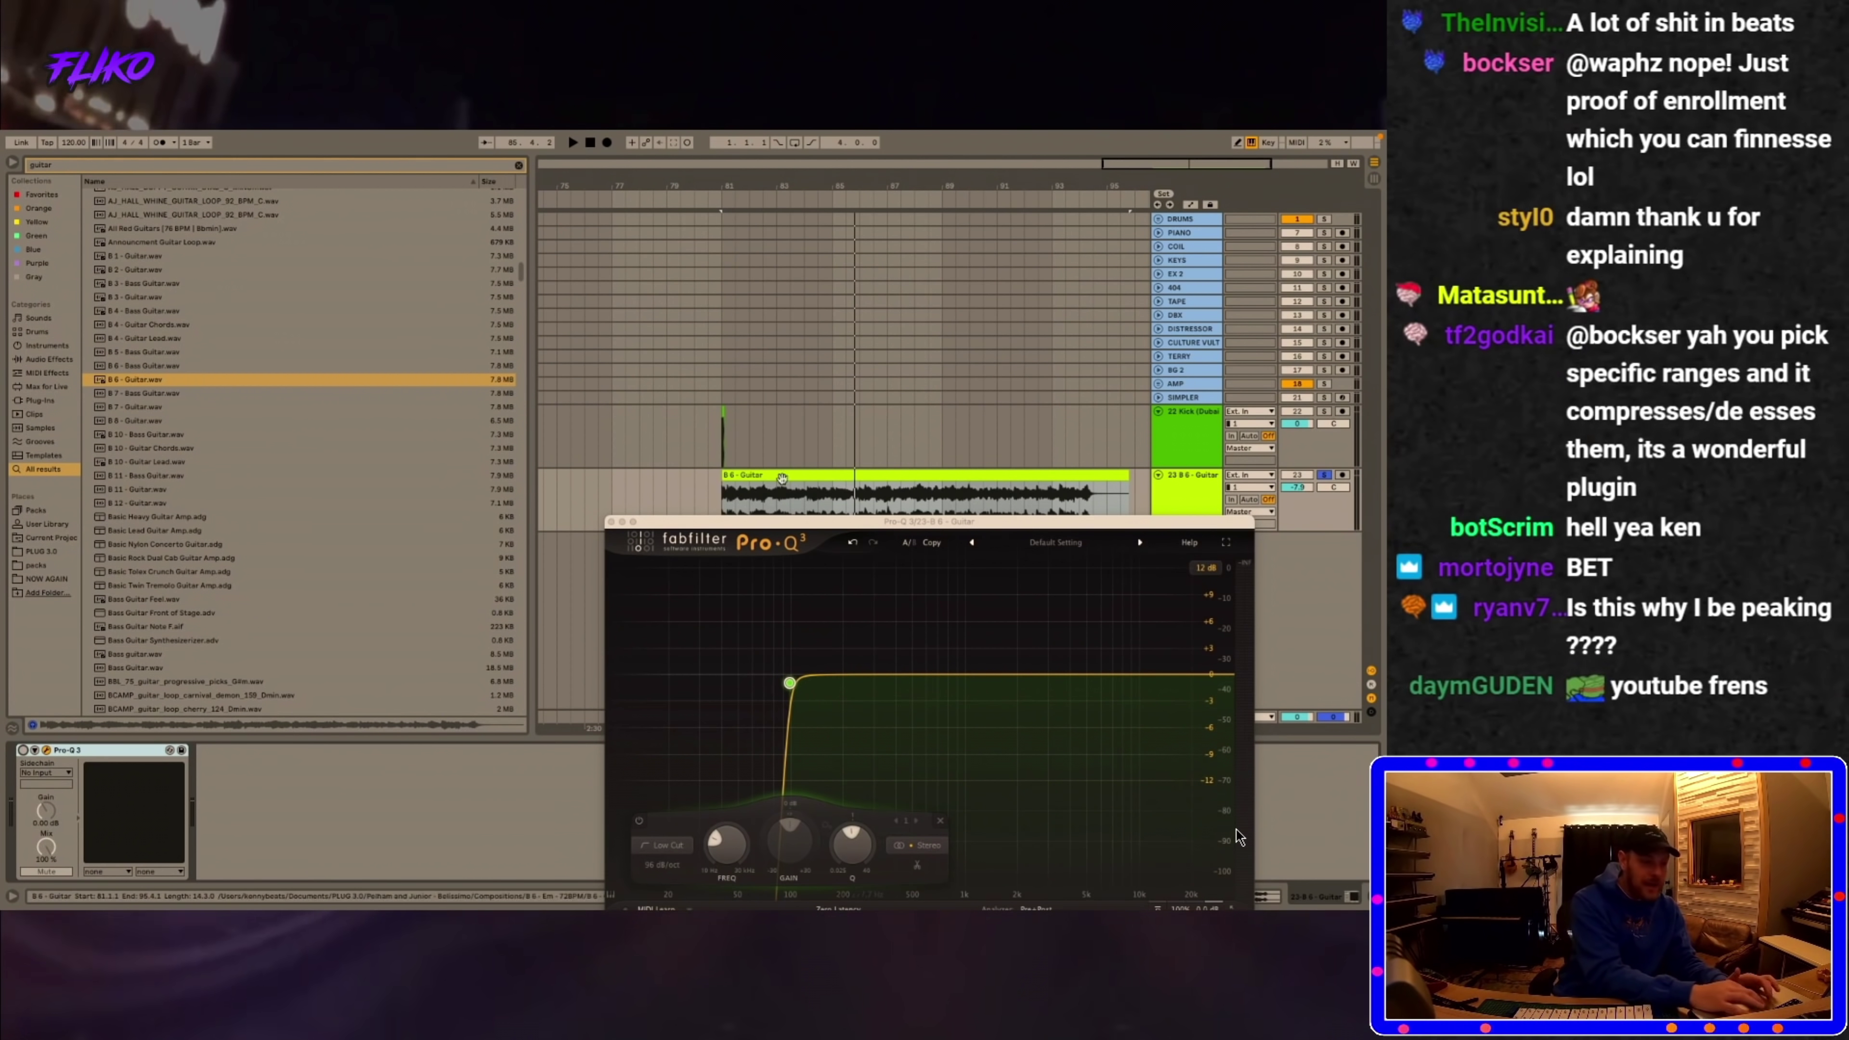
- Solo the kick track, play it and open its Pro-Q 3
key("Up")
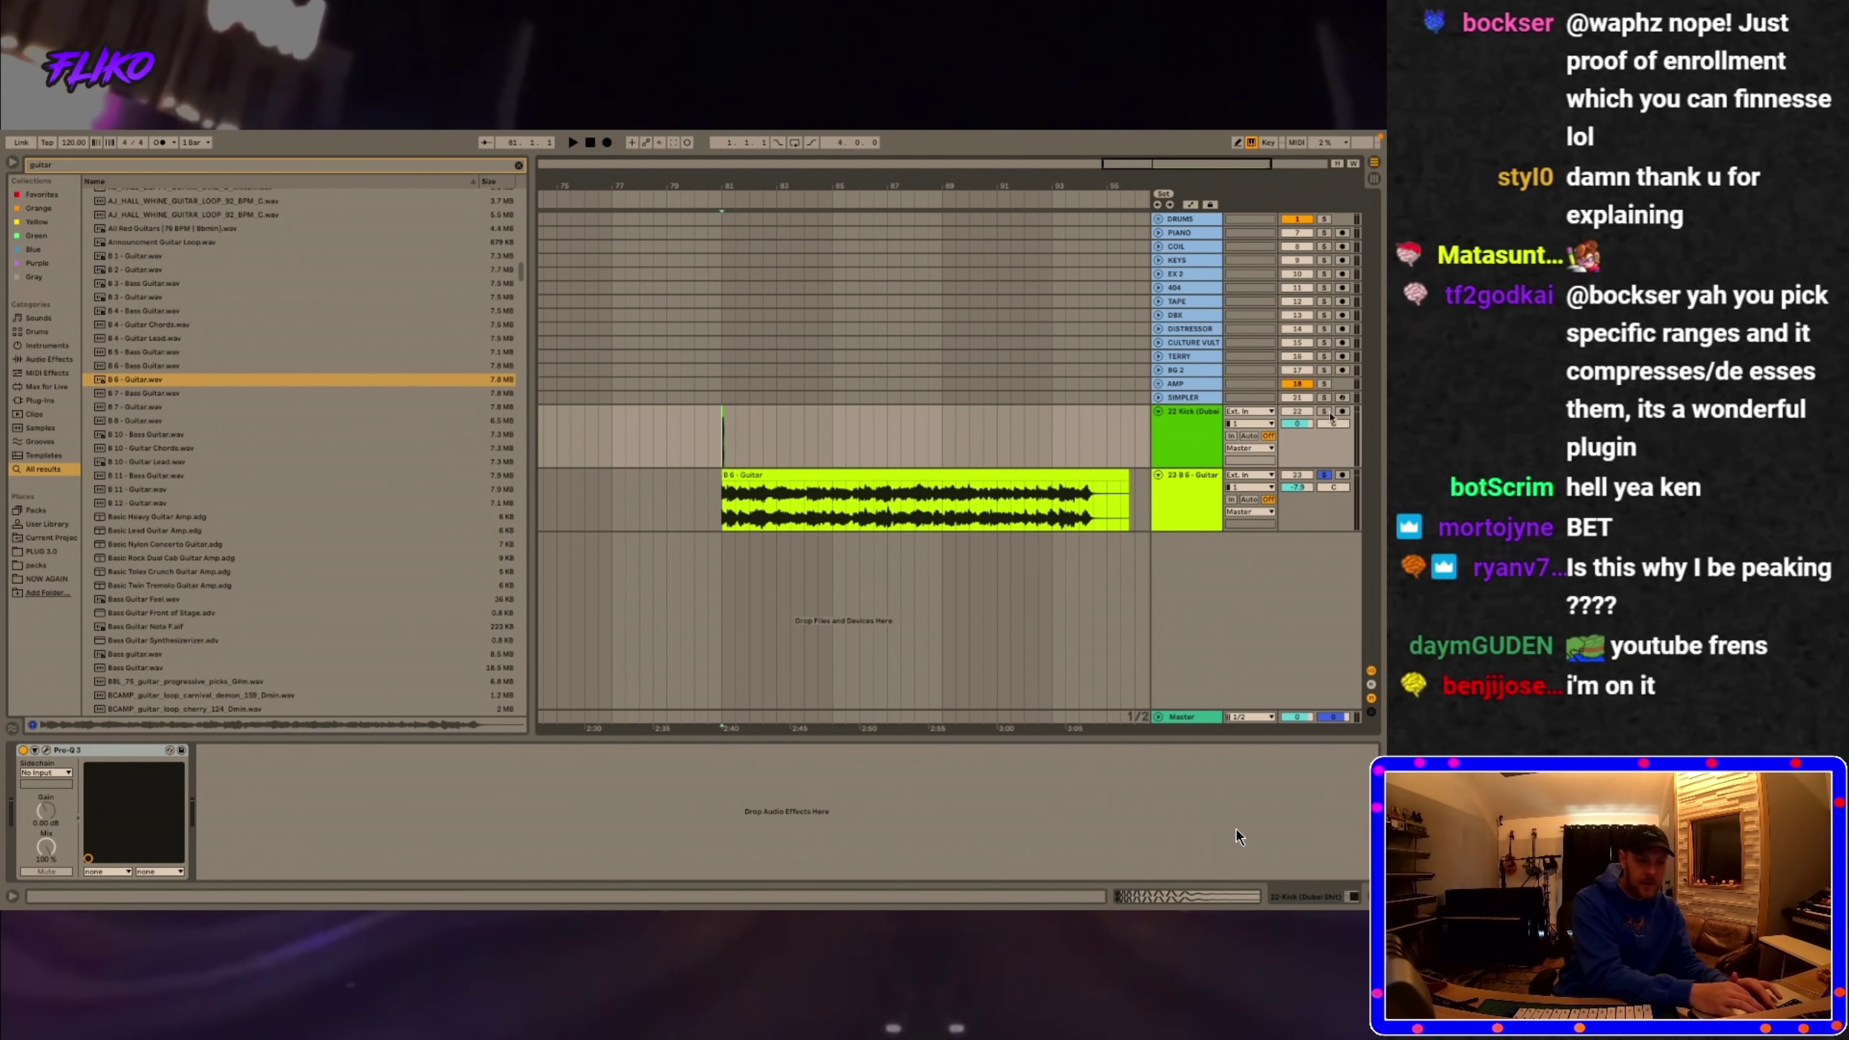
key("space")
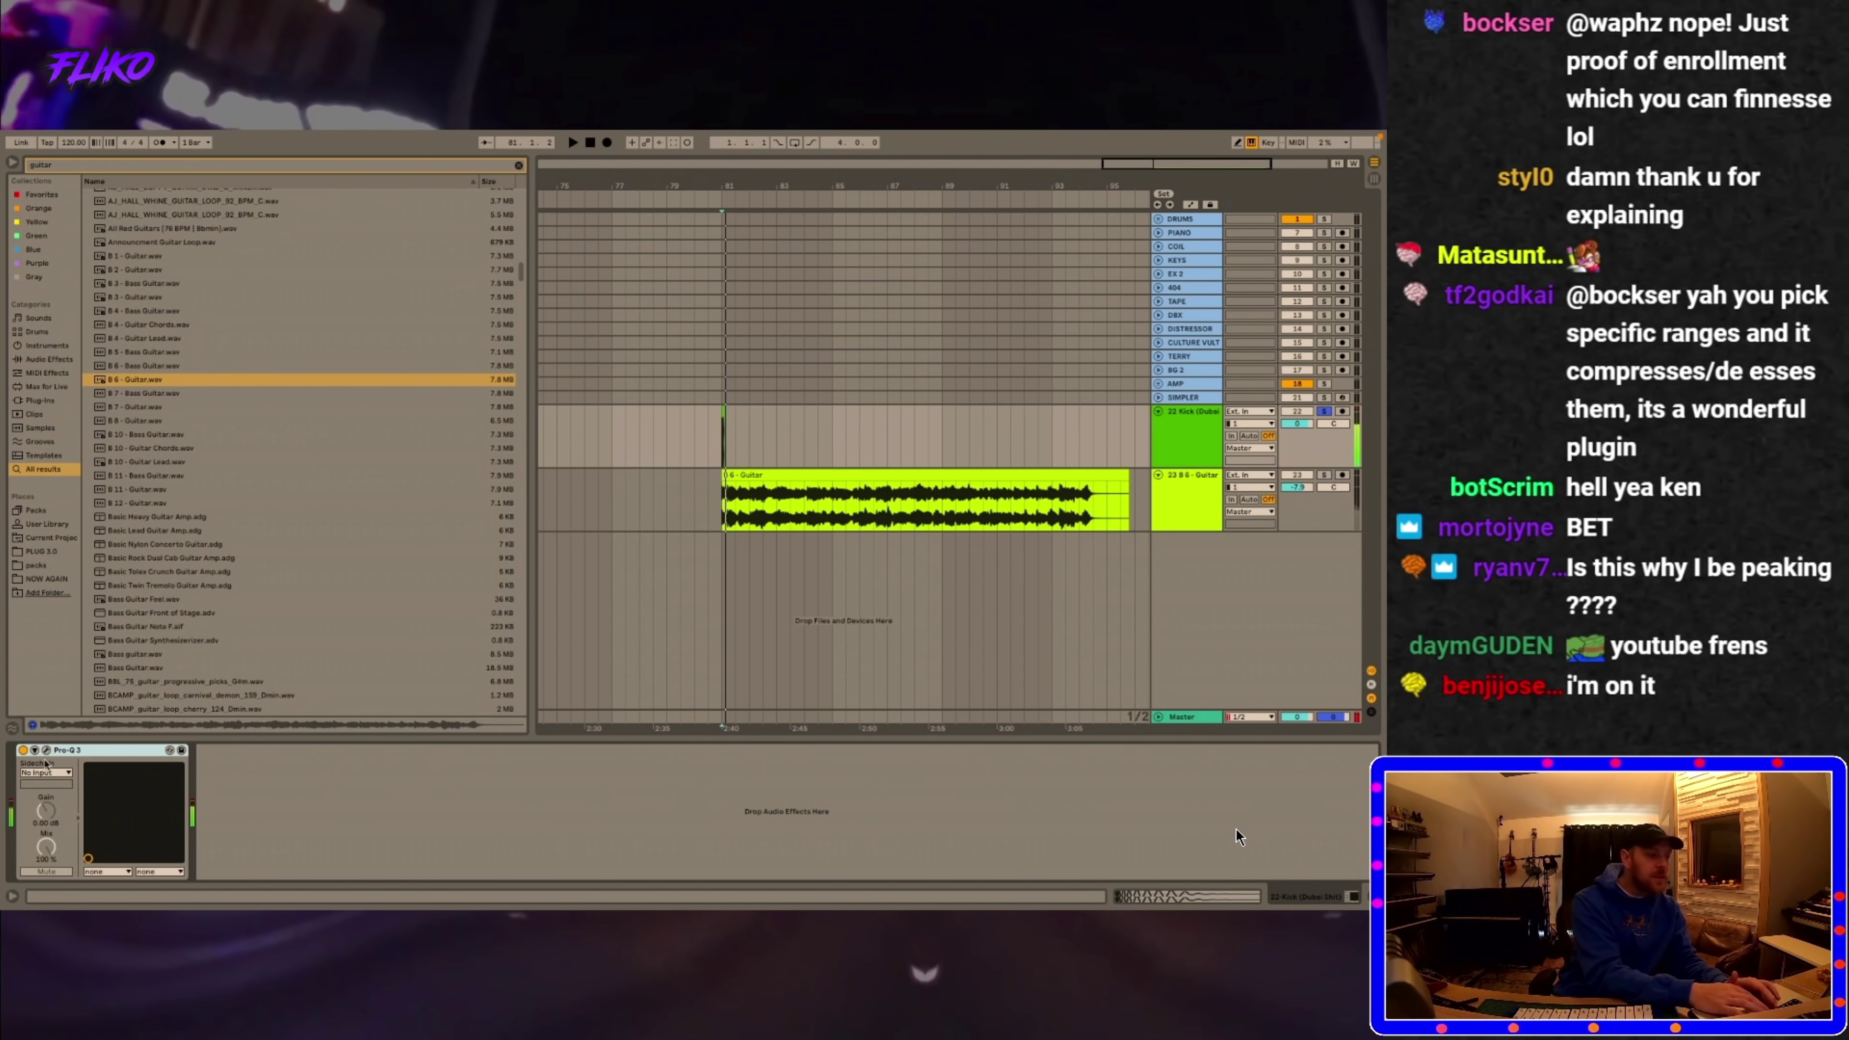
key("super+alt+p")
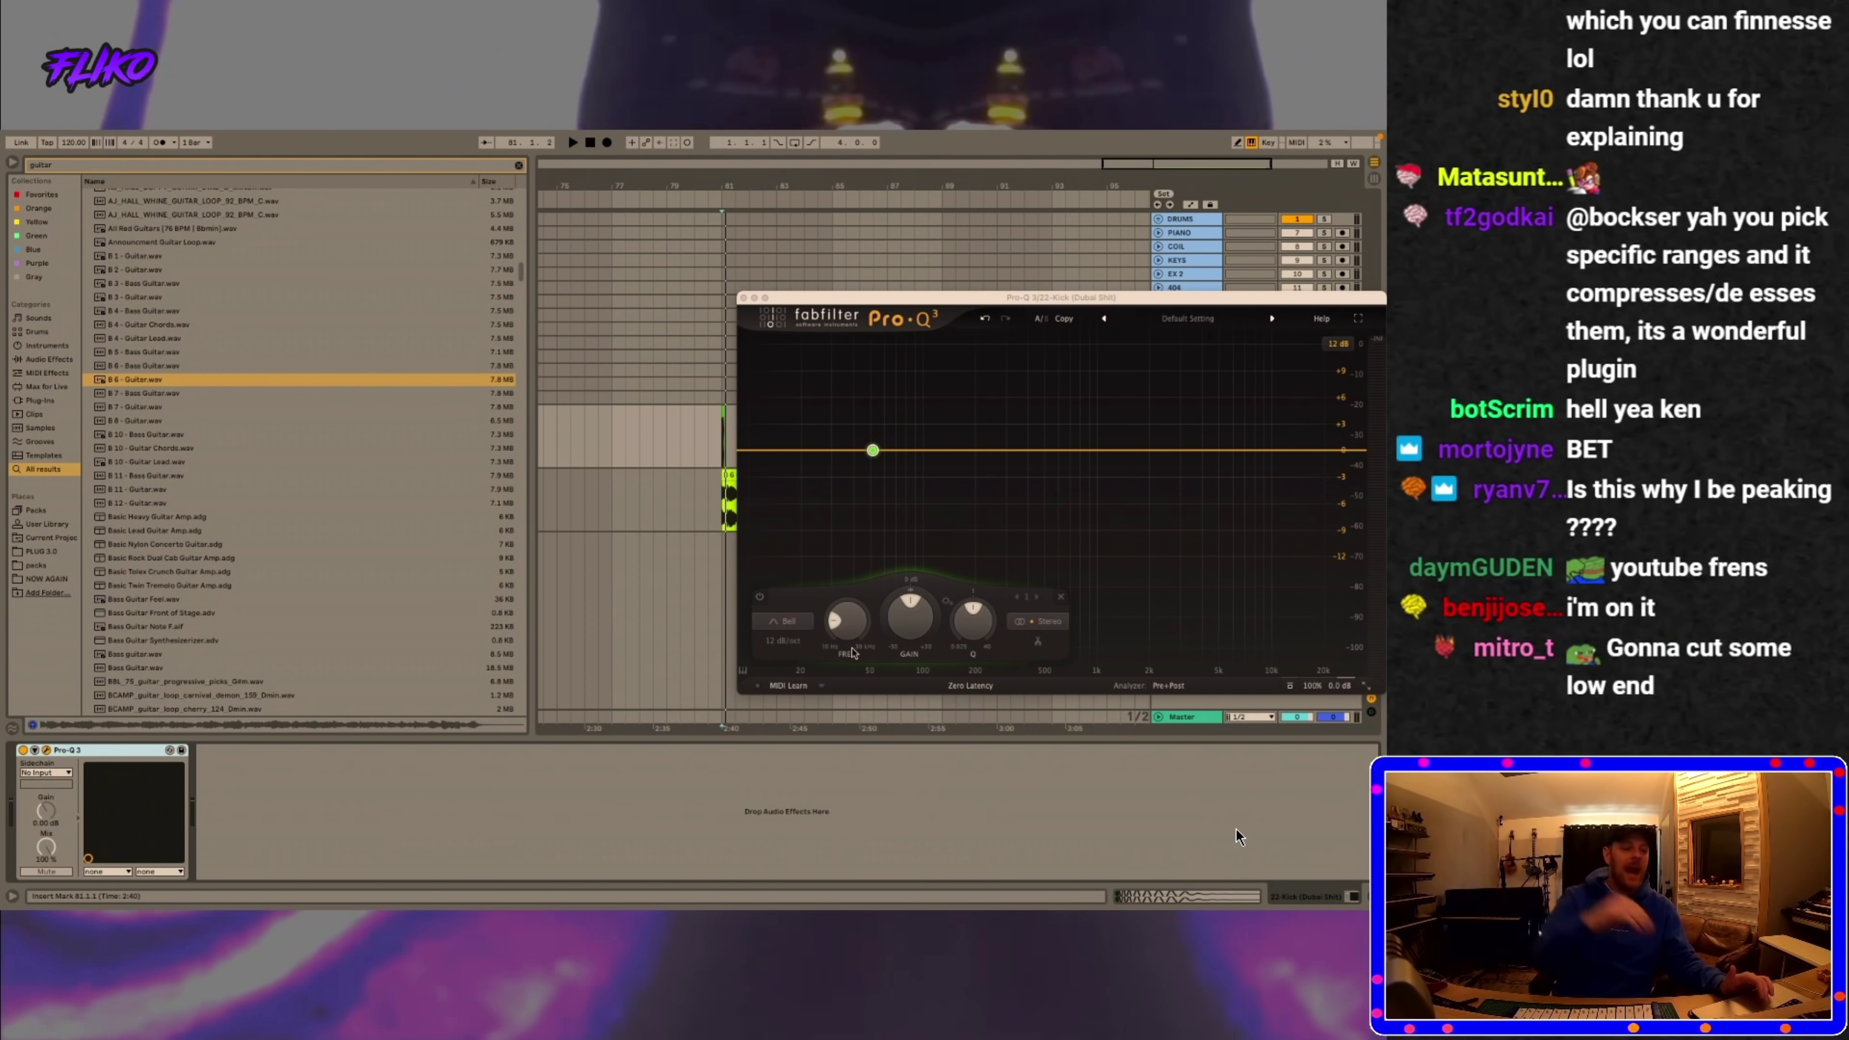
- Add a High Cut band to the kick's Pro-Q 3 at about 3570 Hz with a 30 dB/oct slope
left_click(1172, 450)
left_click(1044, 621)
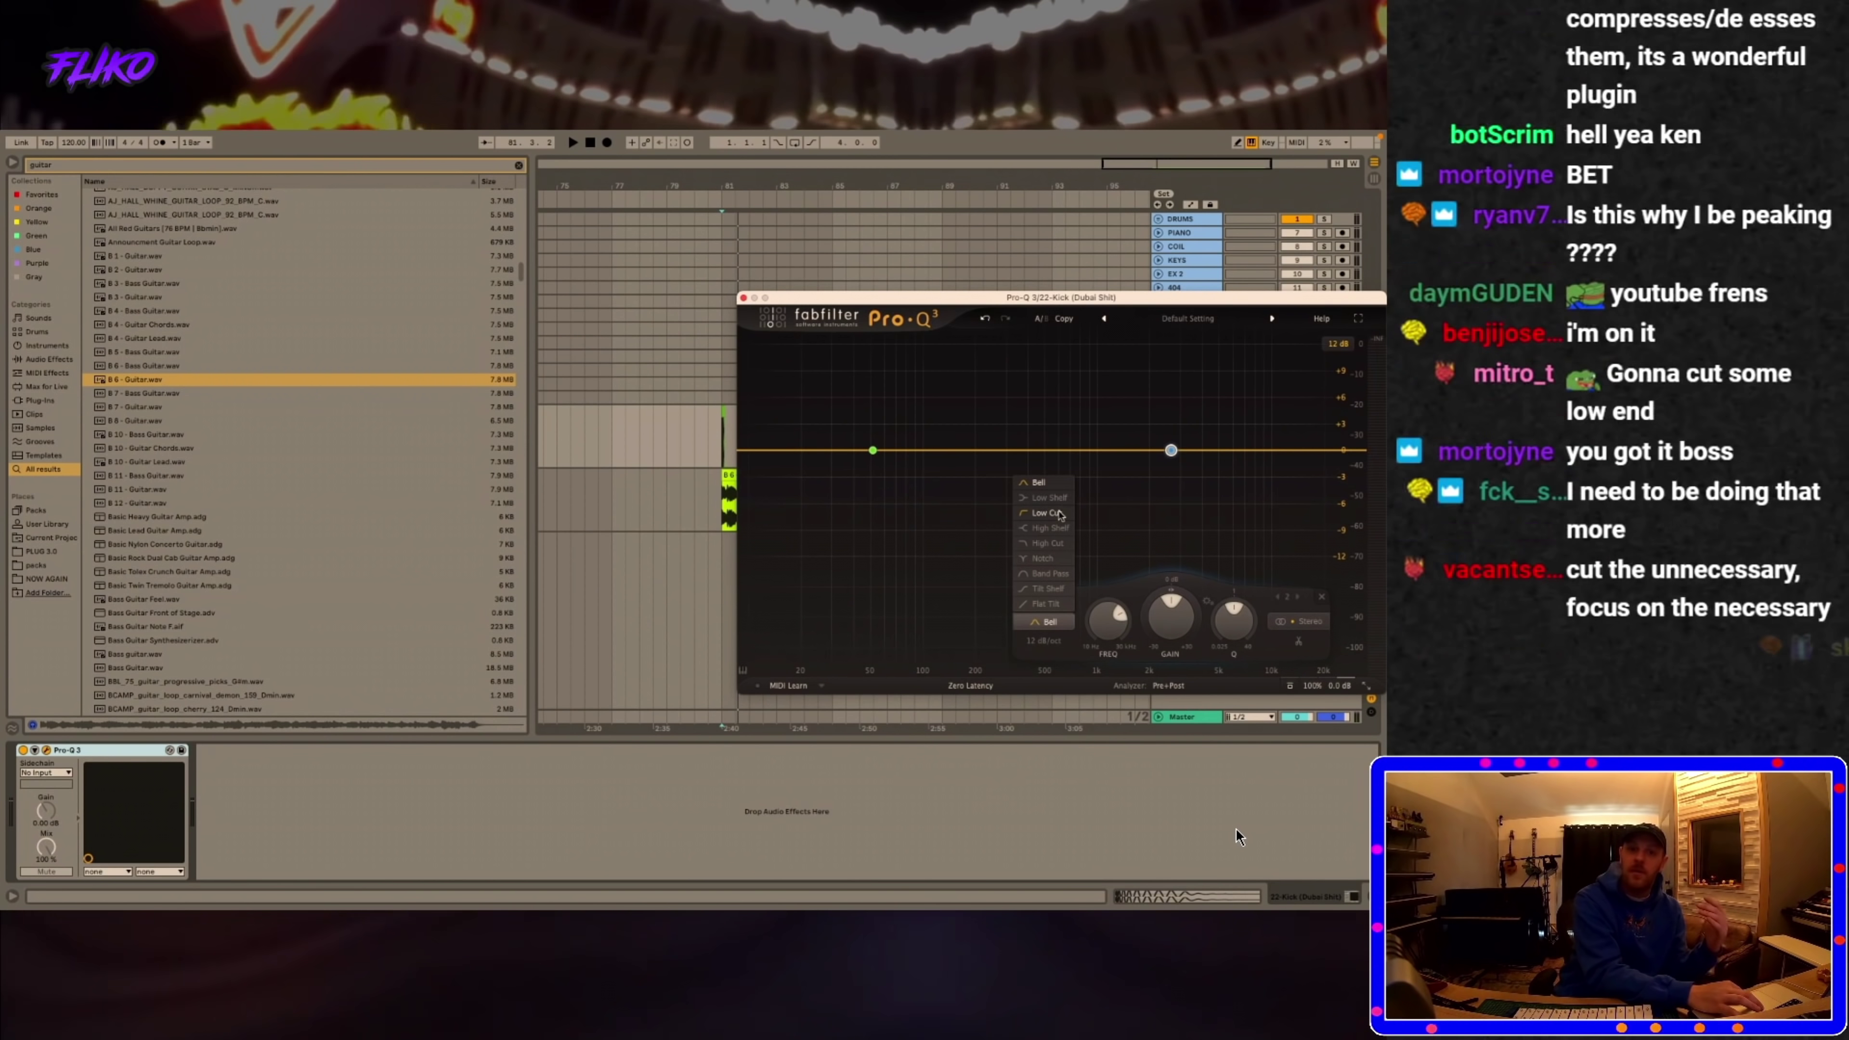
left_click(1062, 543)
left_click(1172, 428)
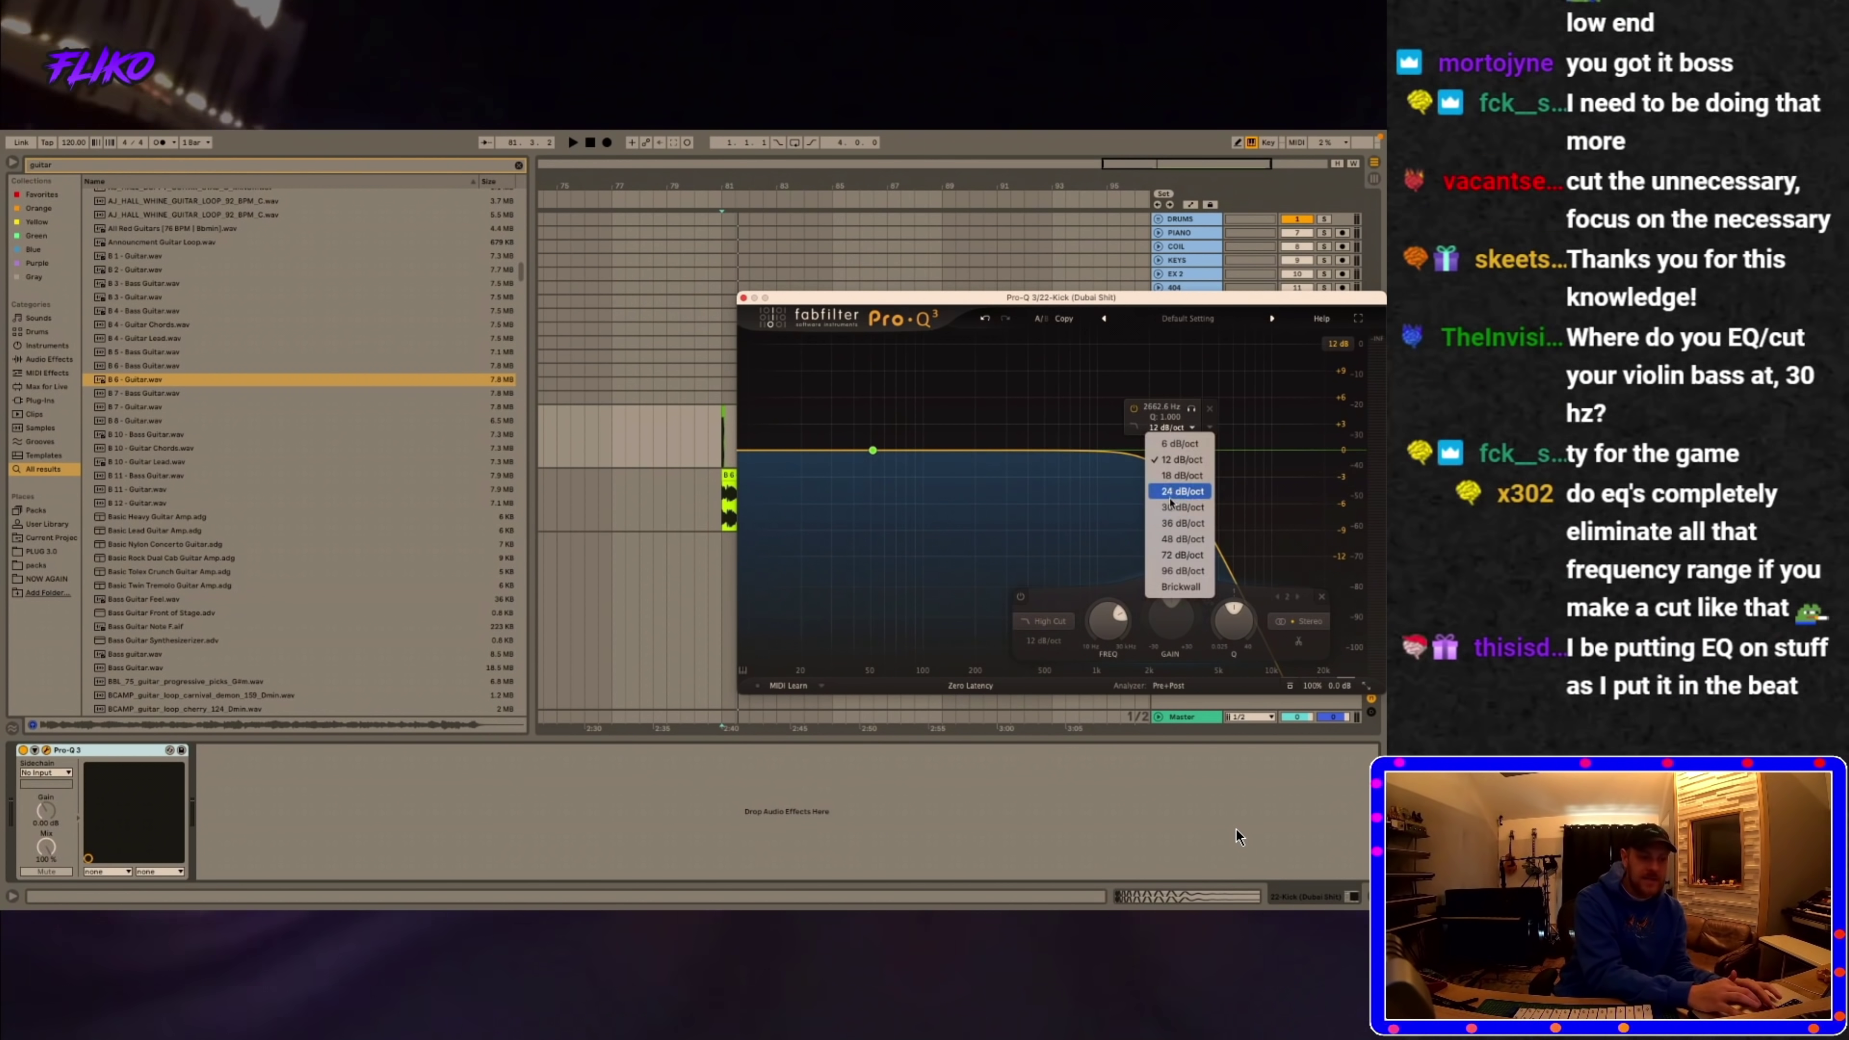
left_click(1174, 507)
mouse_move(1170, 452)
left_mouse_down()
mouse_move(1230, 455)
mouse_move(1193, 455)
left_mouse_up()
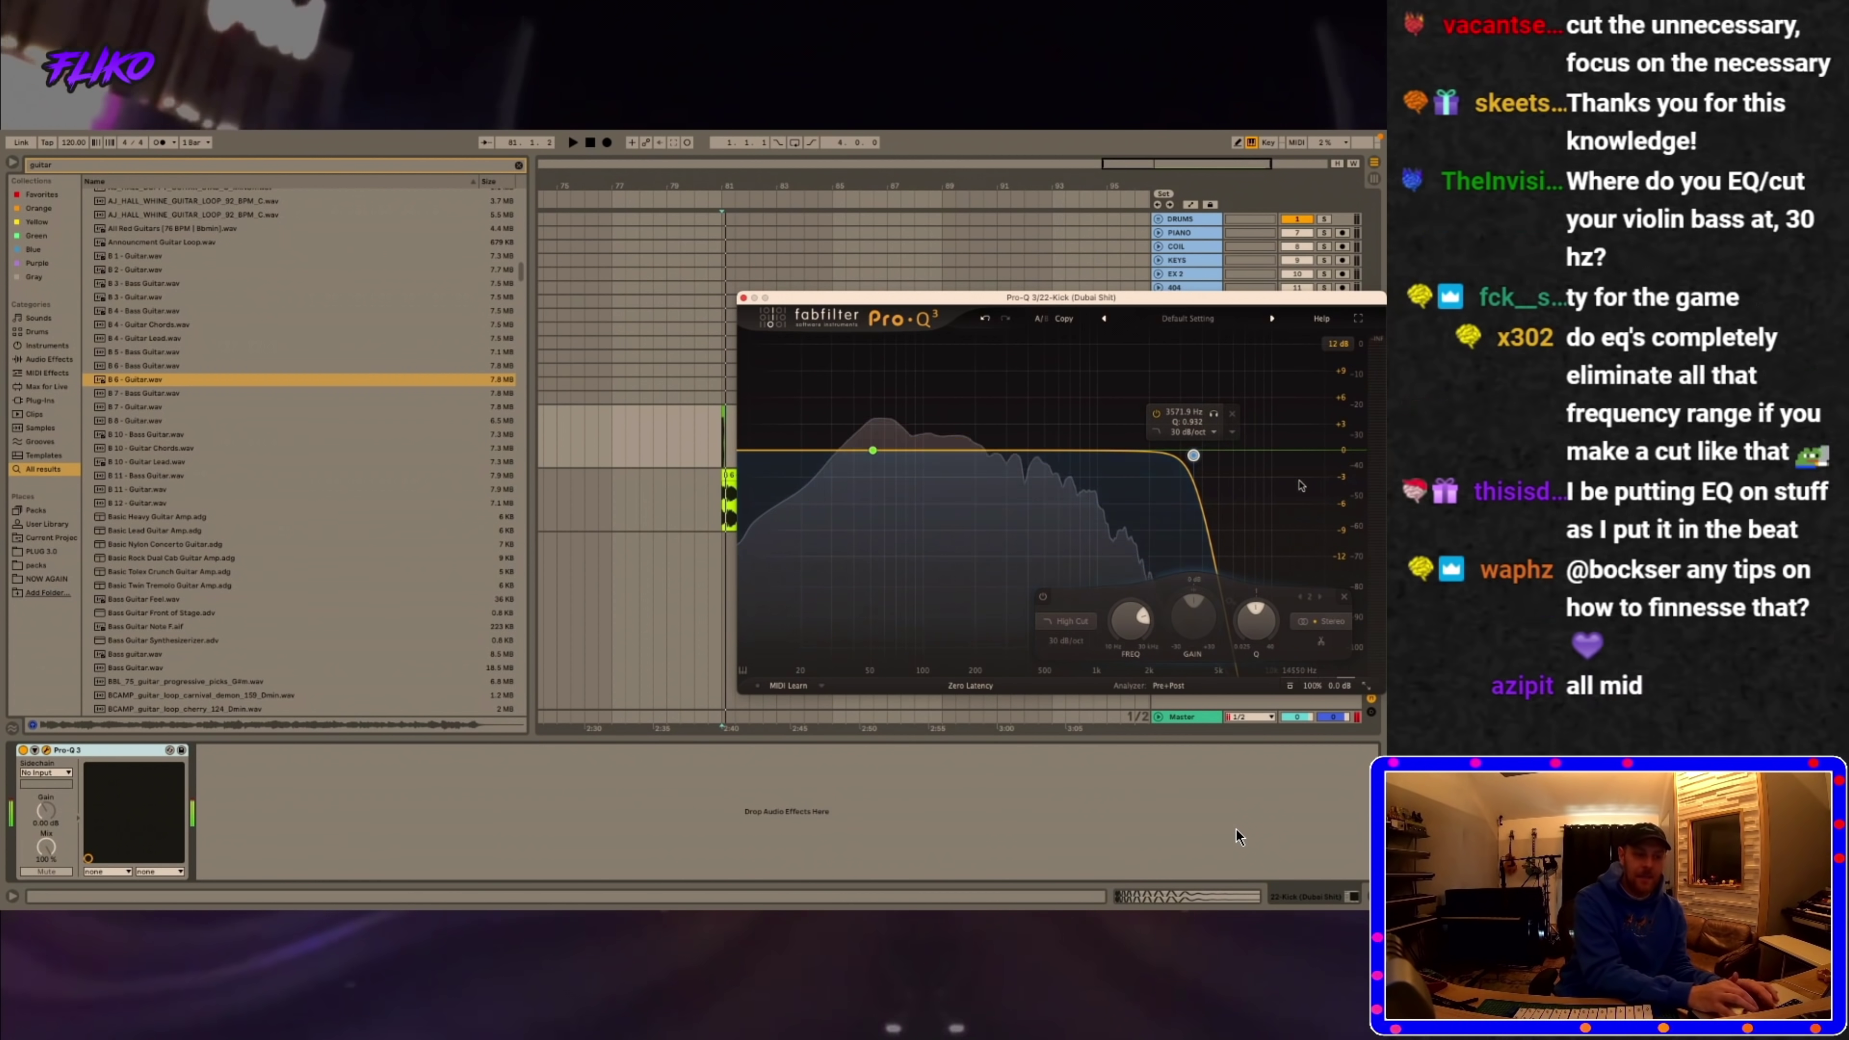
- Play the kick with its Pro-Q 3 bypassed and re-enabled to compare the sound
key("space")
left_click(22, 750)
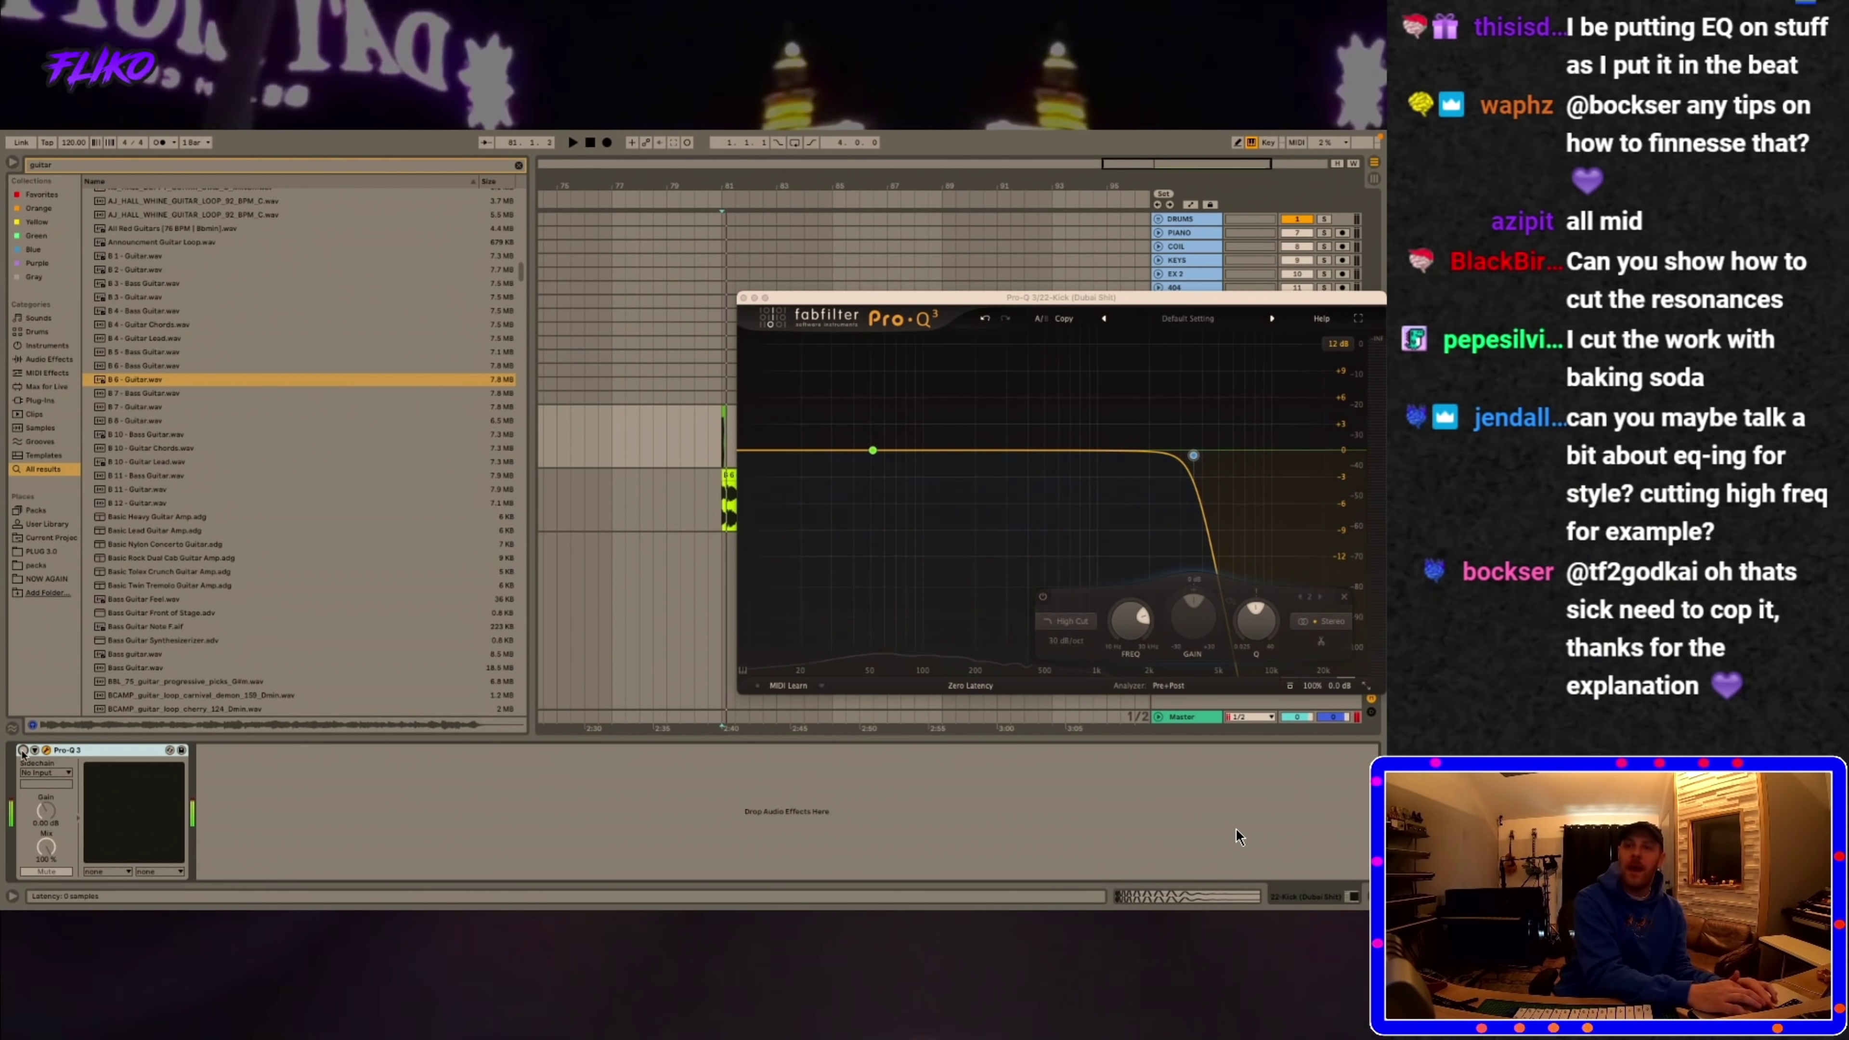
left_click(23, 751)
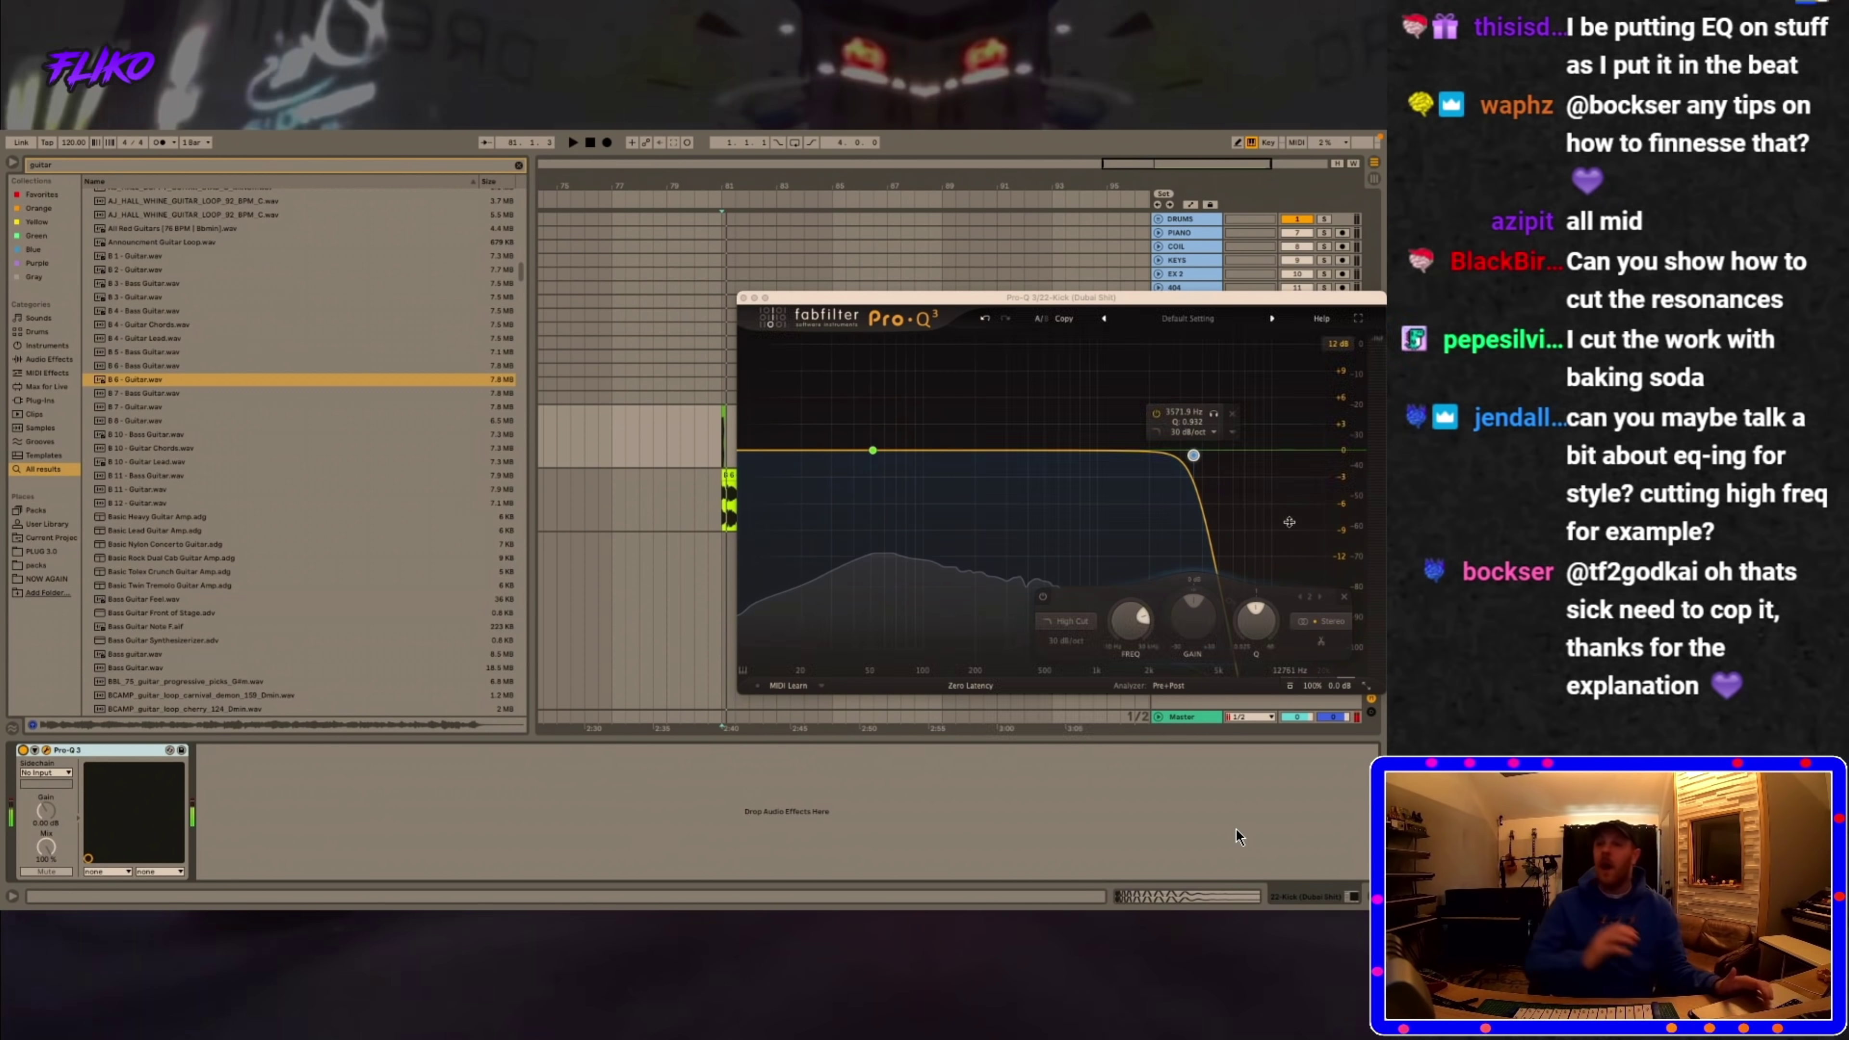
key("space")
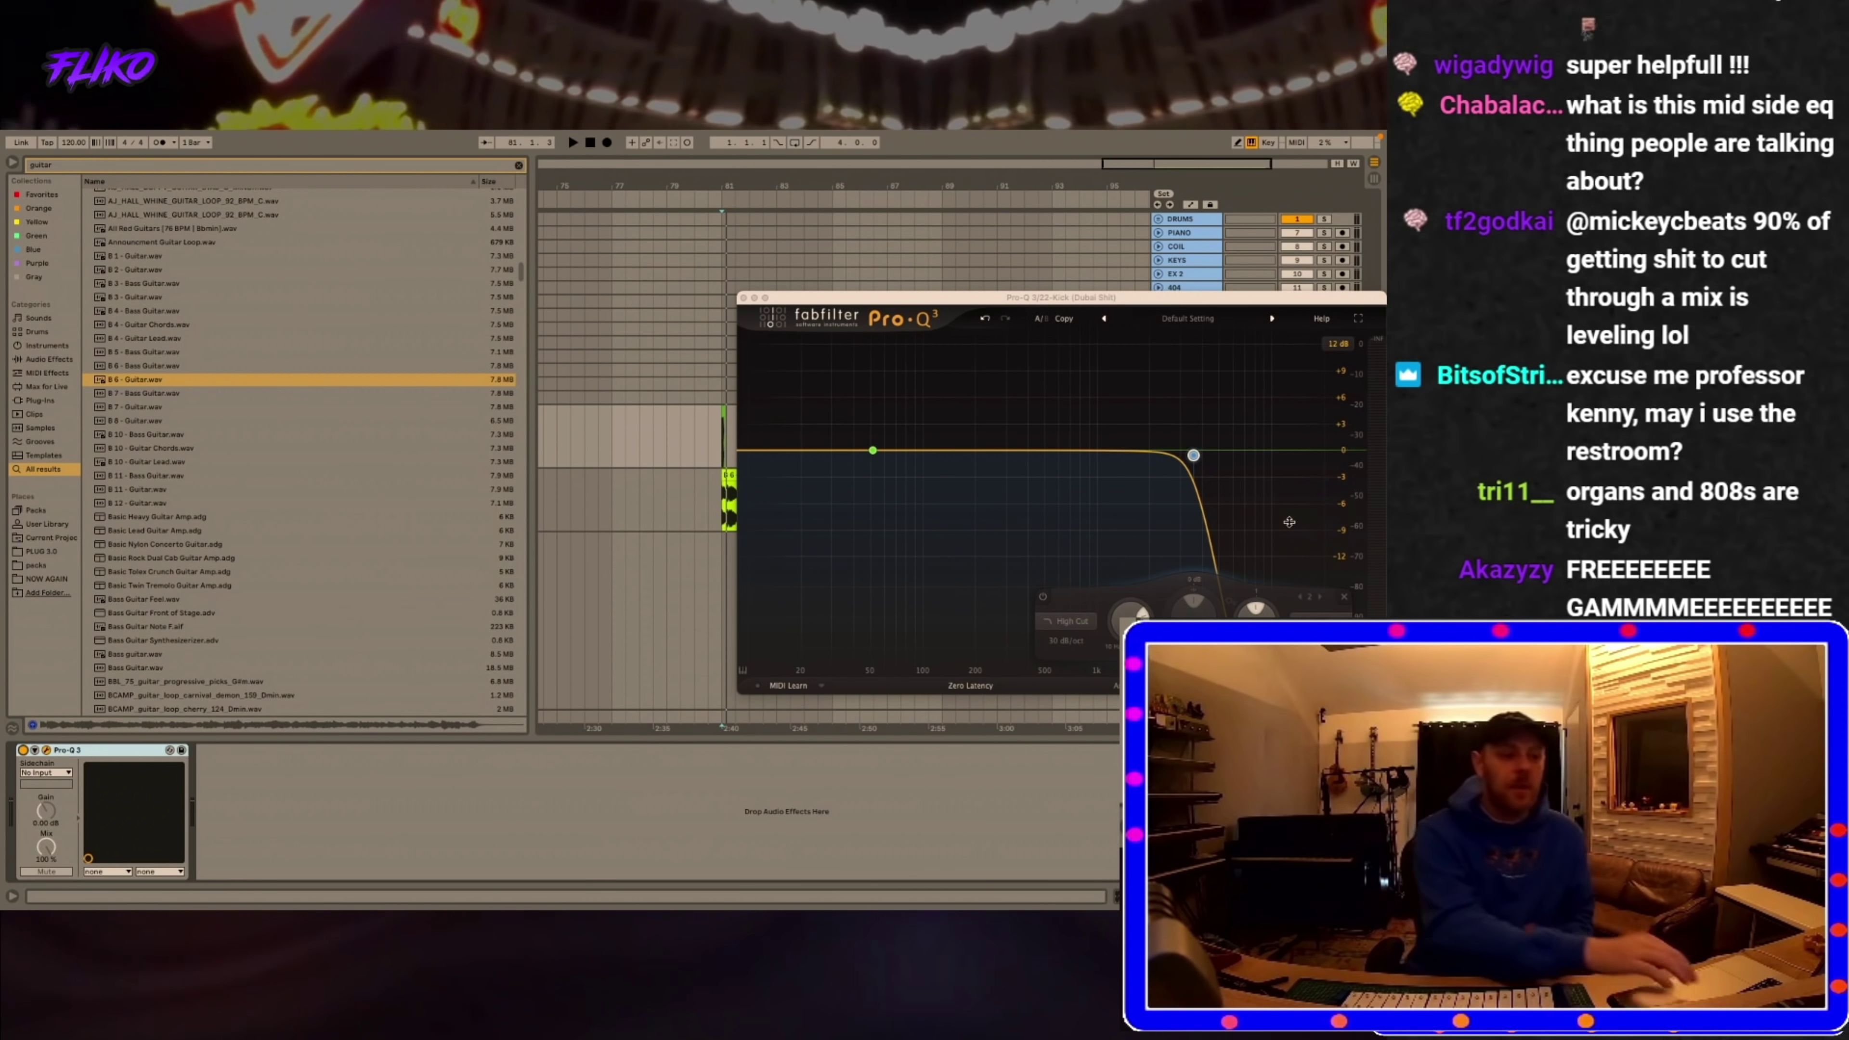
- Pan the guitar track to 33R while playing it together with the kick
key("Down")
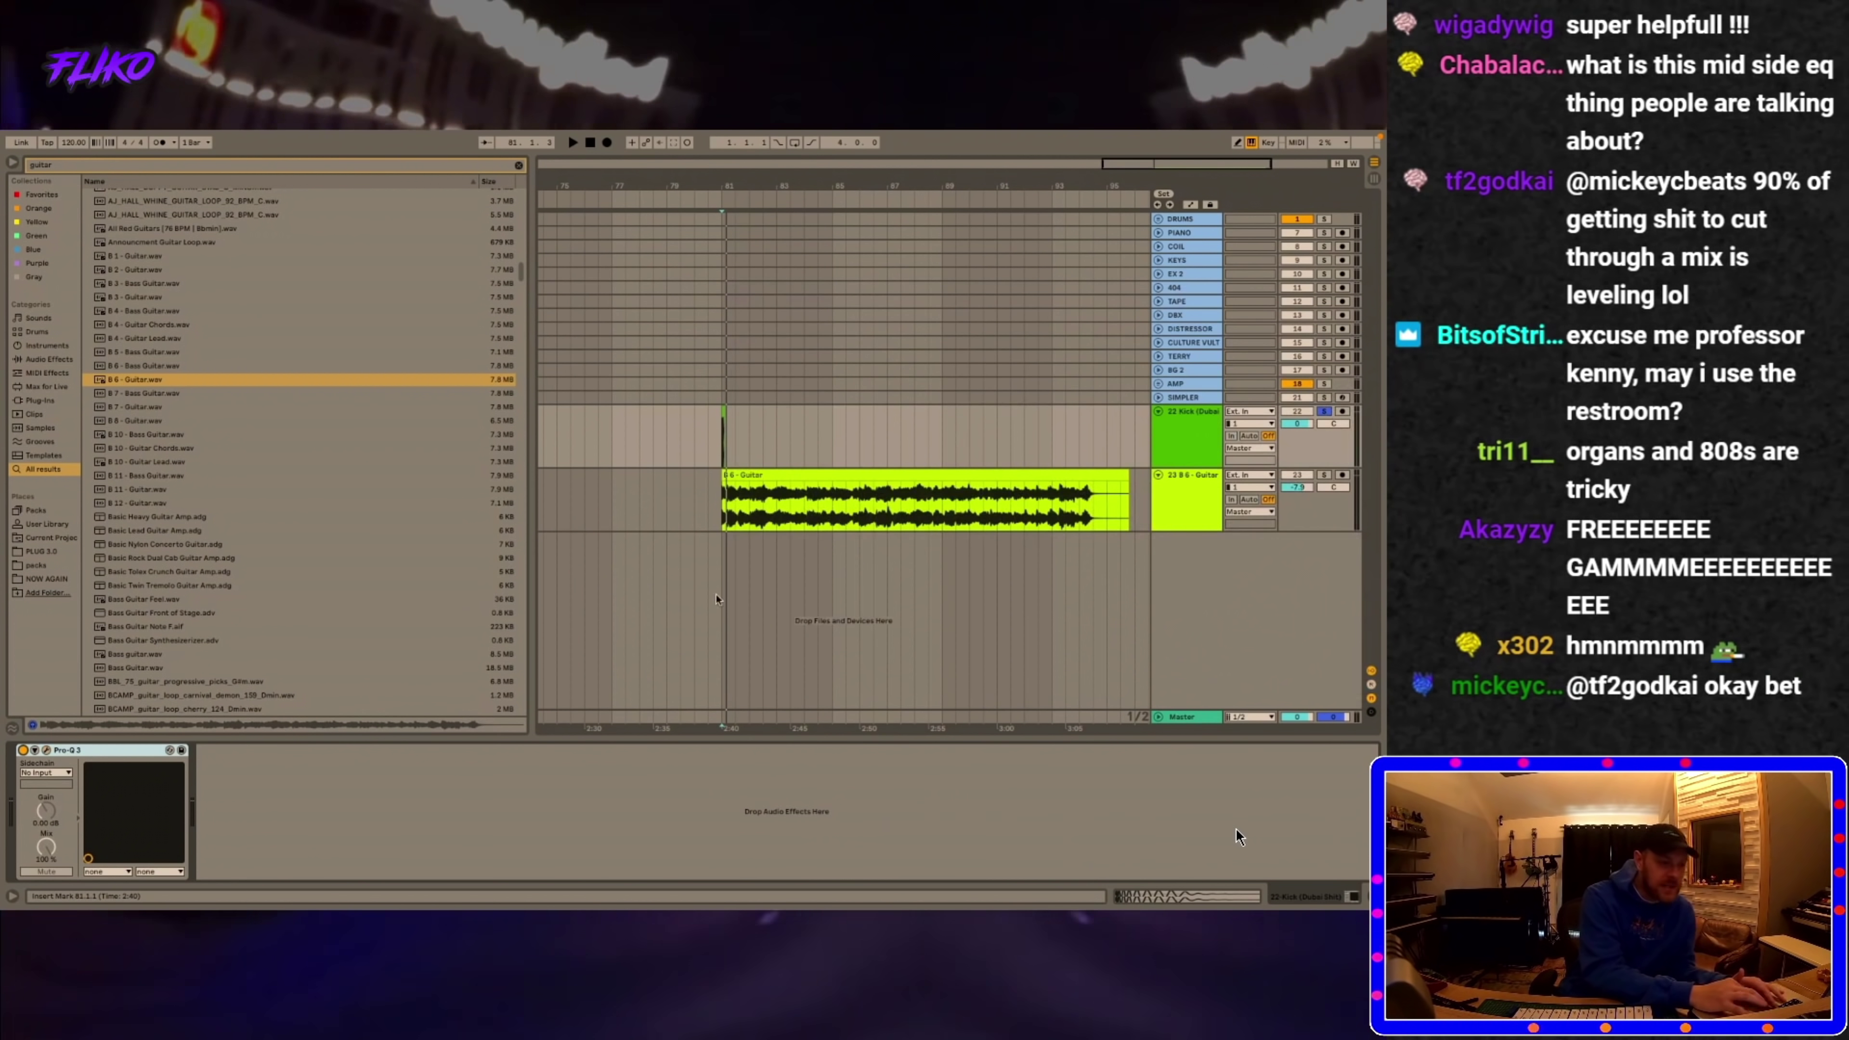
key("space")
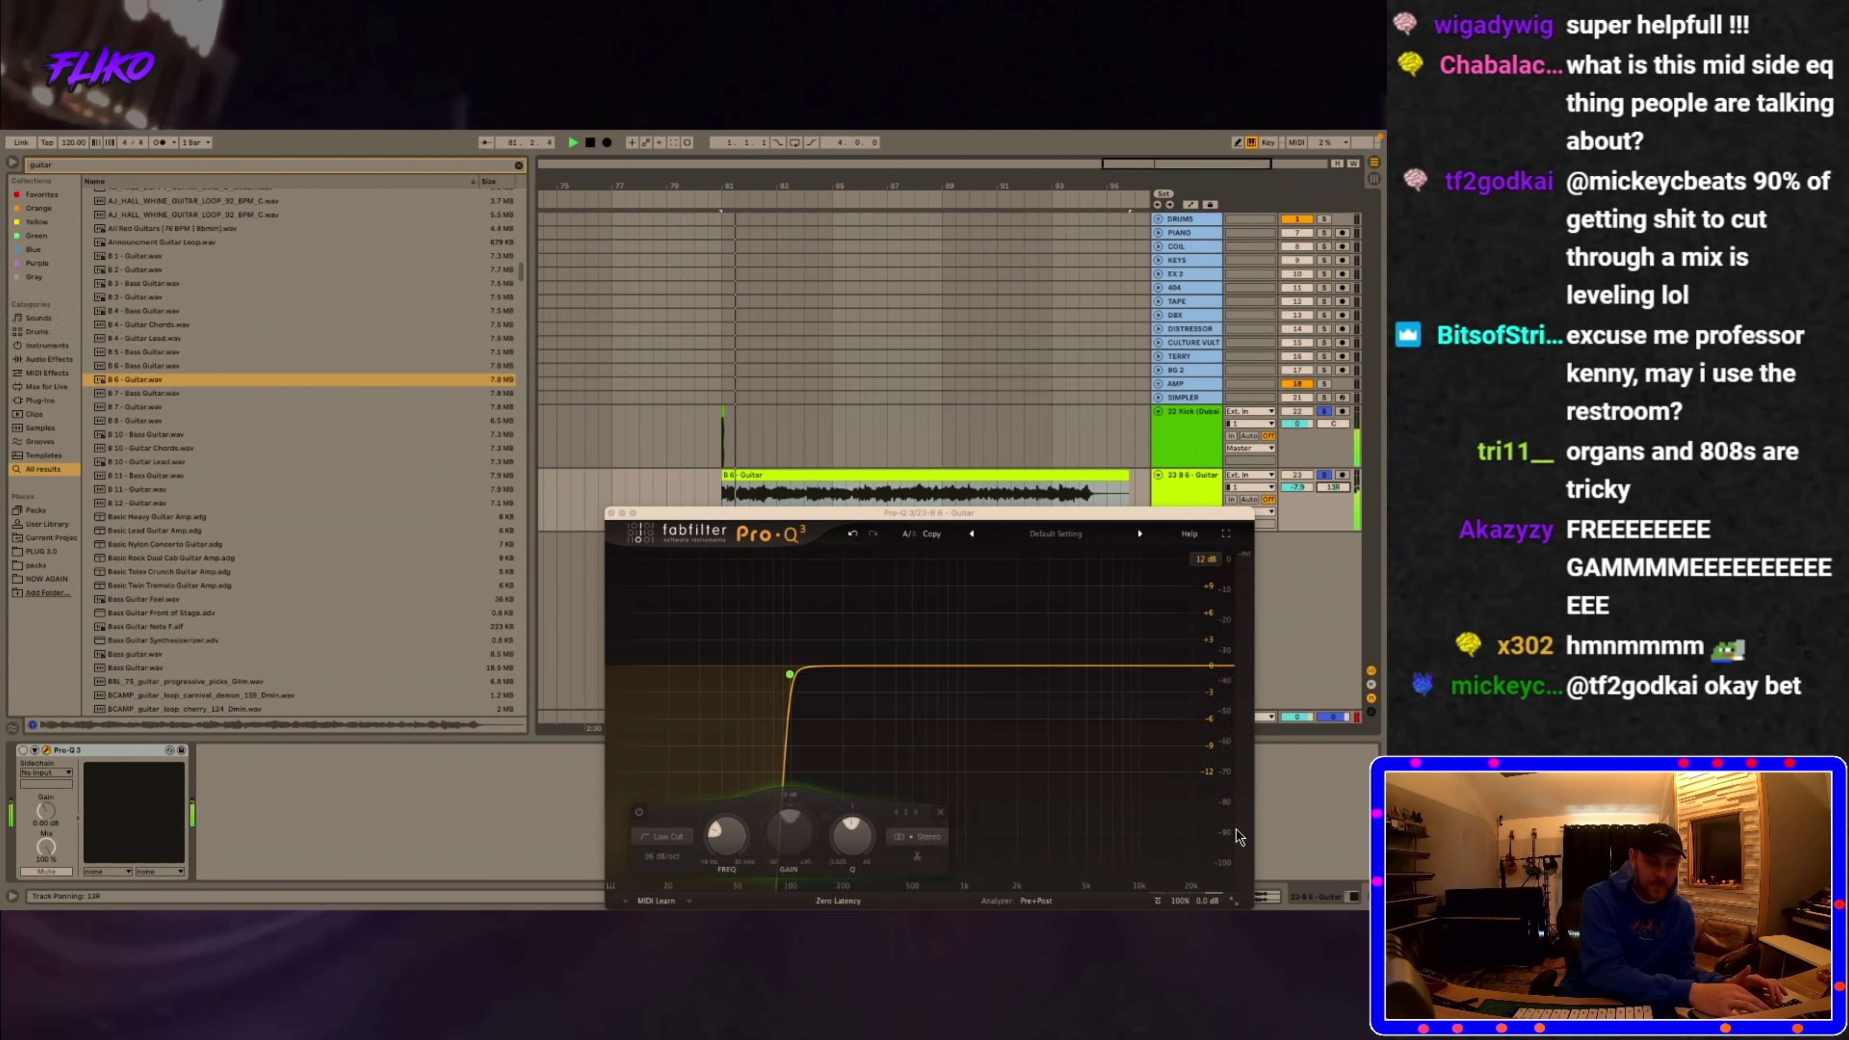
left_click(640, 501)
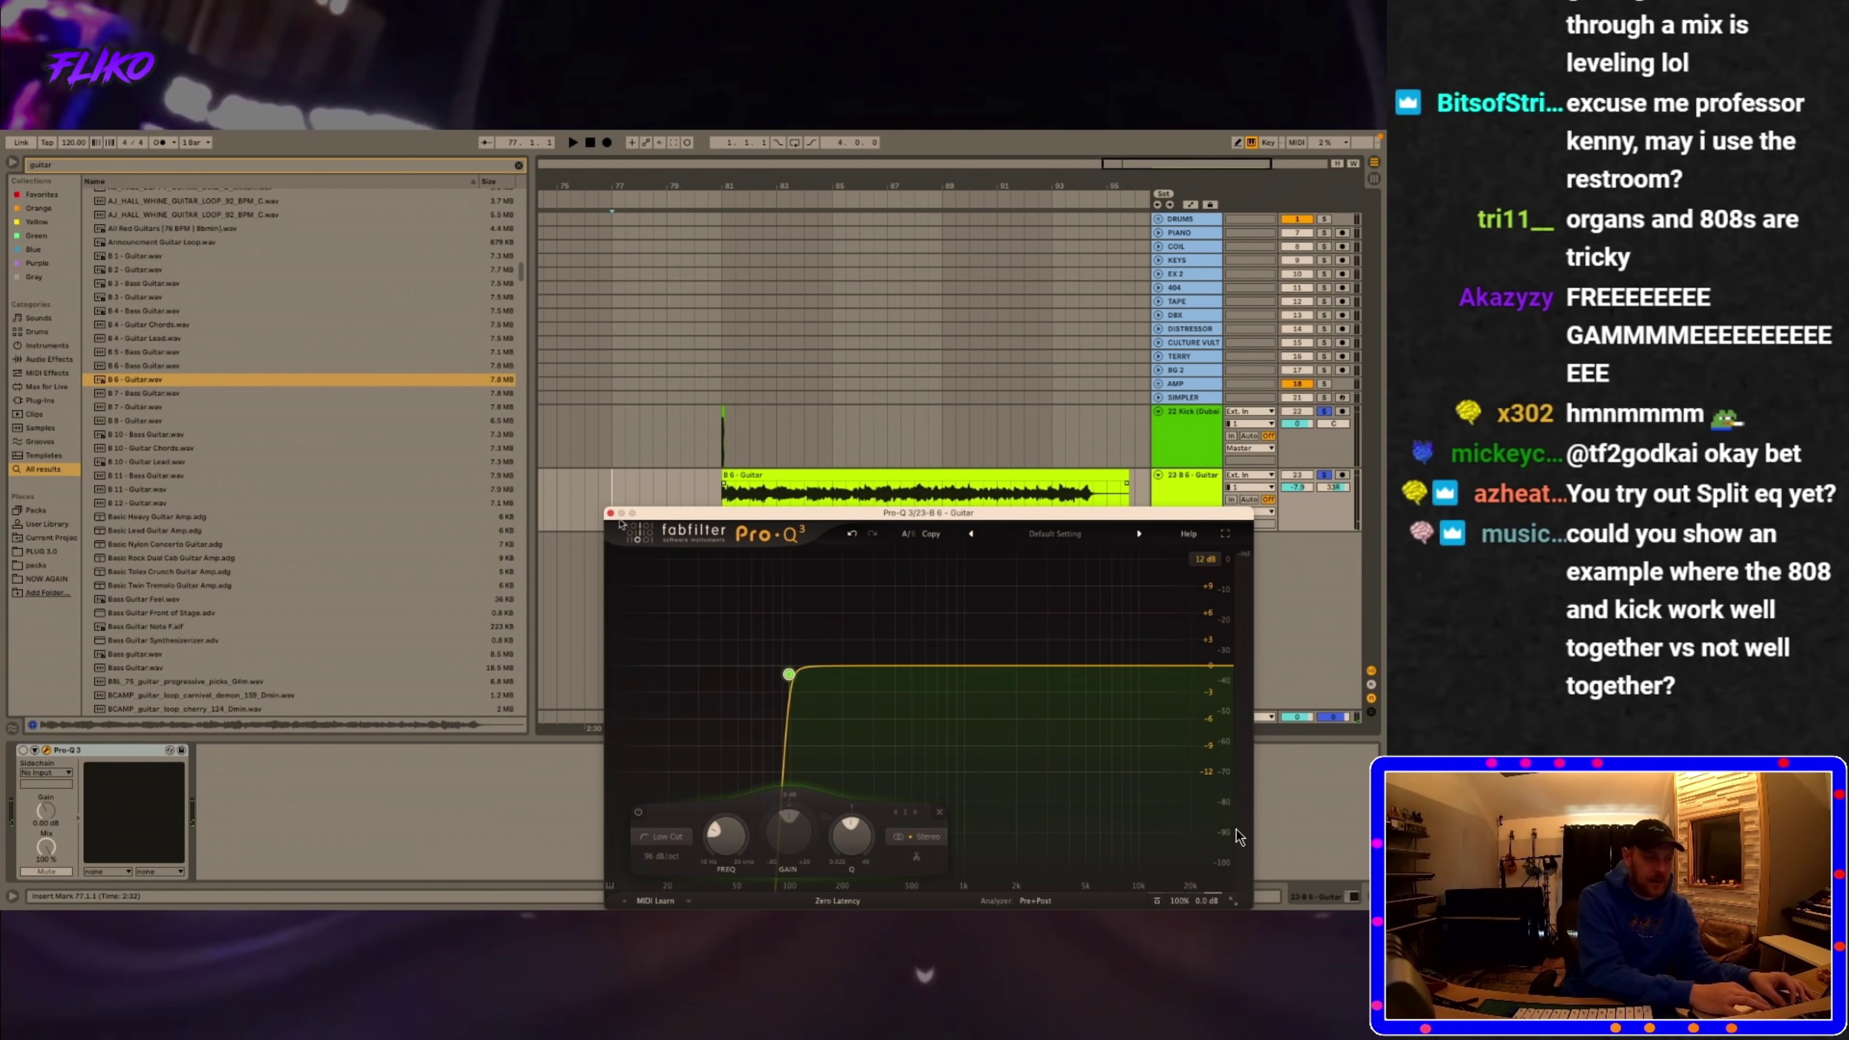
- Close the guitar's equalizer window and duplicate the guitar track, showing the copied clip's settings
left_click(607, 514)
left_click(1199, 503)
key("ctrl+d")
key("shift+Tab")
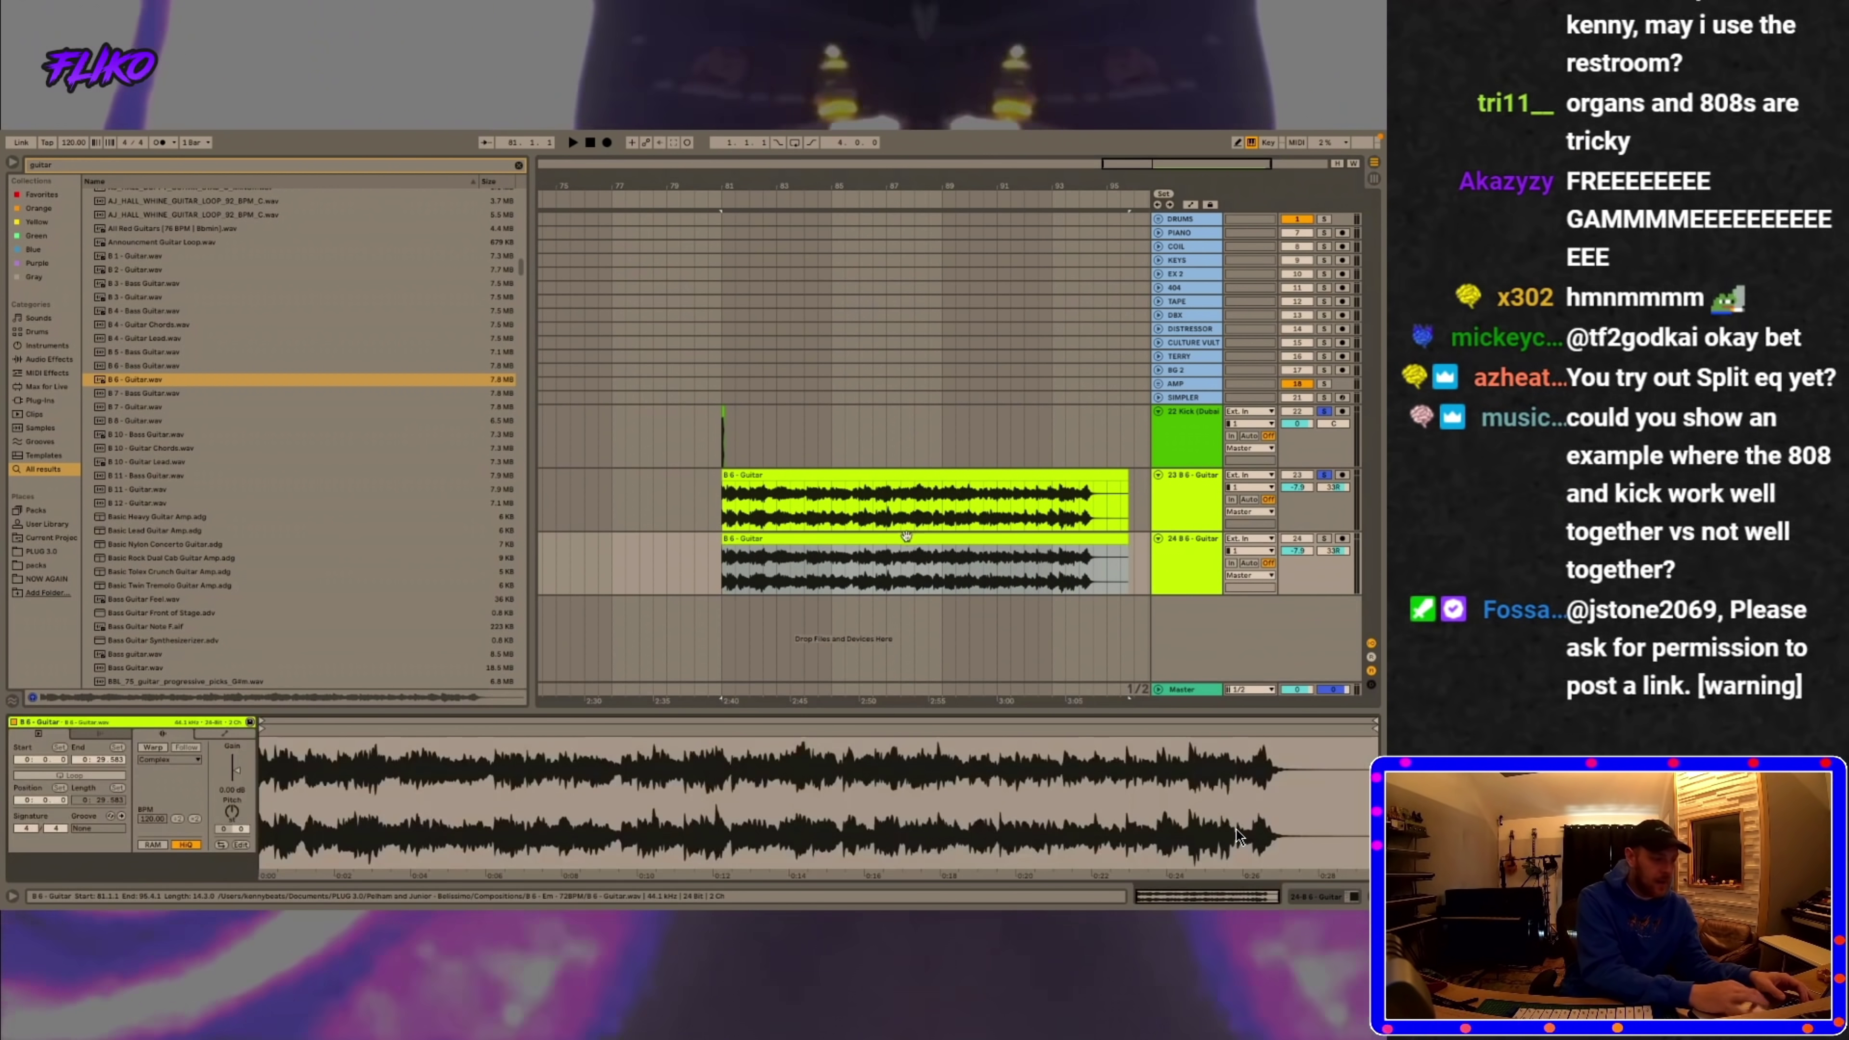
- Transpose the duplicate guitar clip down with Warp enabled and pan its track left during playback
left_click(153, 746)
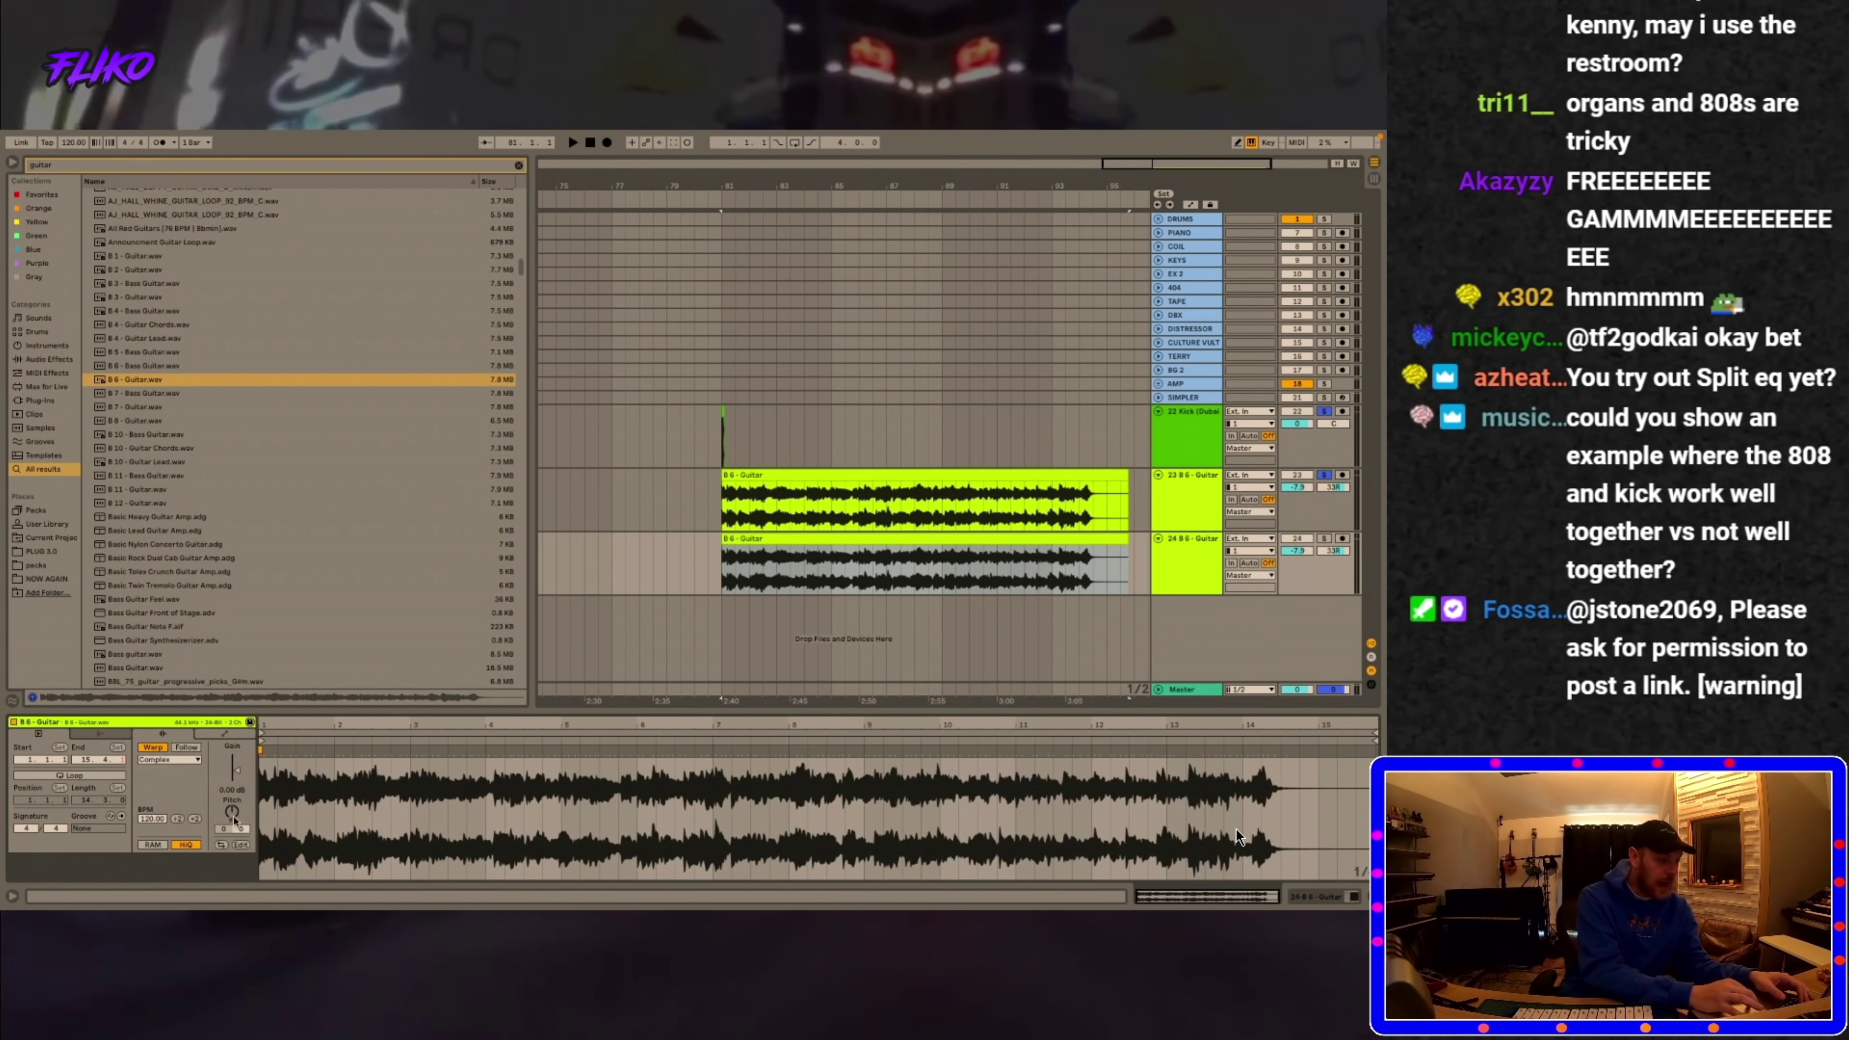
left_click_drag(234, 814, 233, 860)
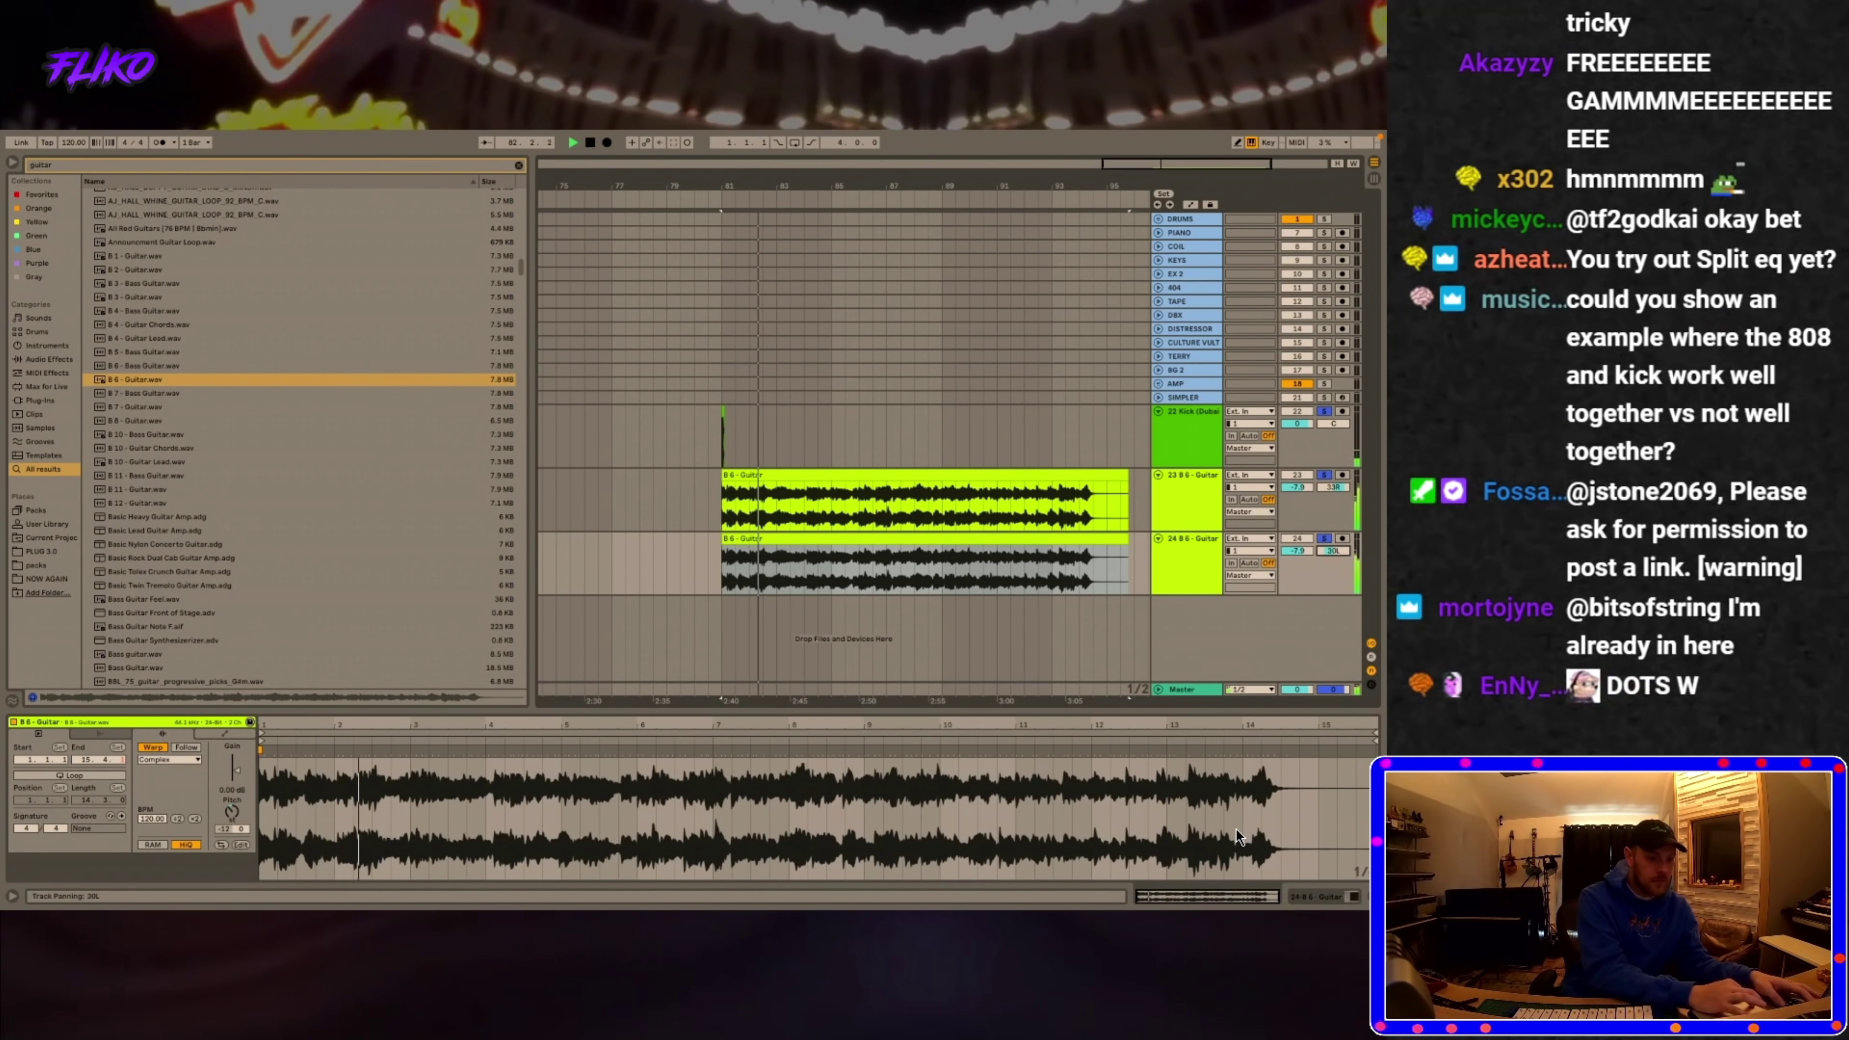
left_click_drag(1333, 551, 1333, 576)
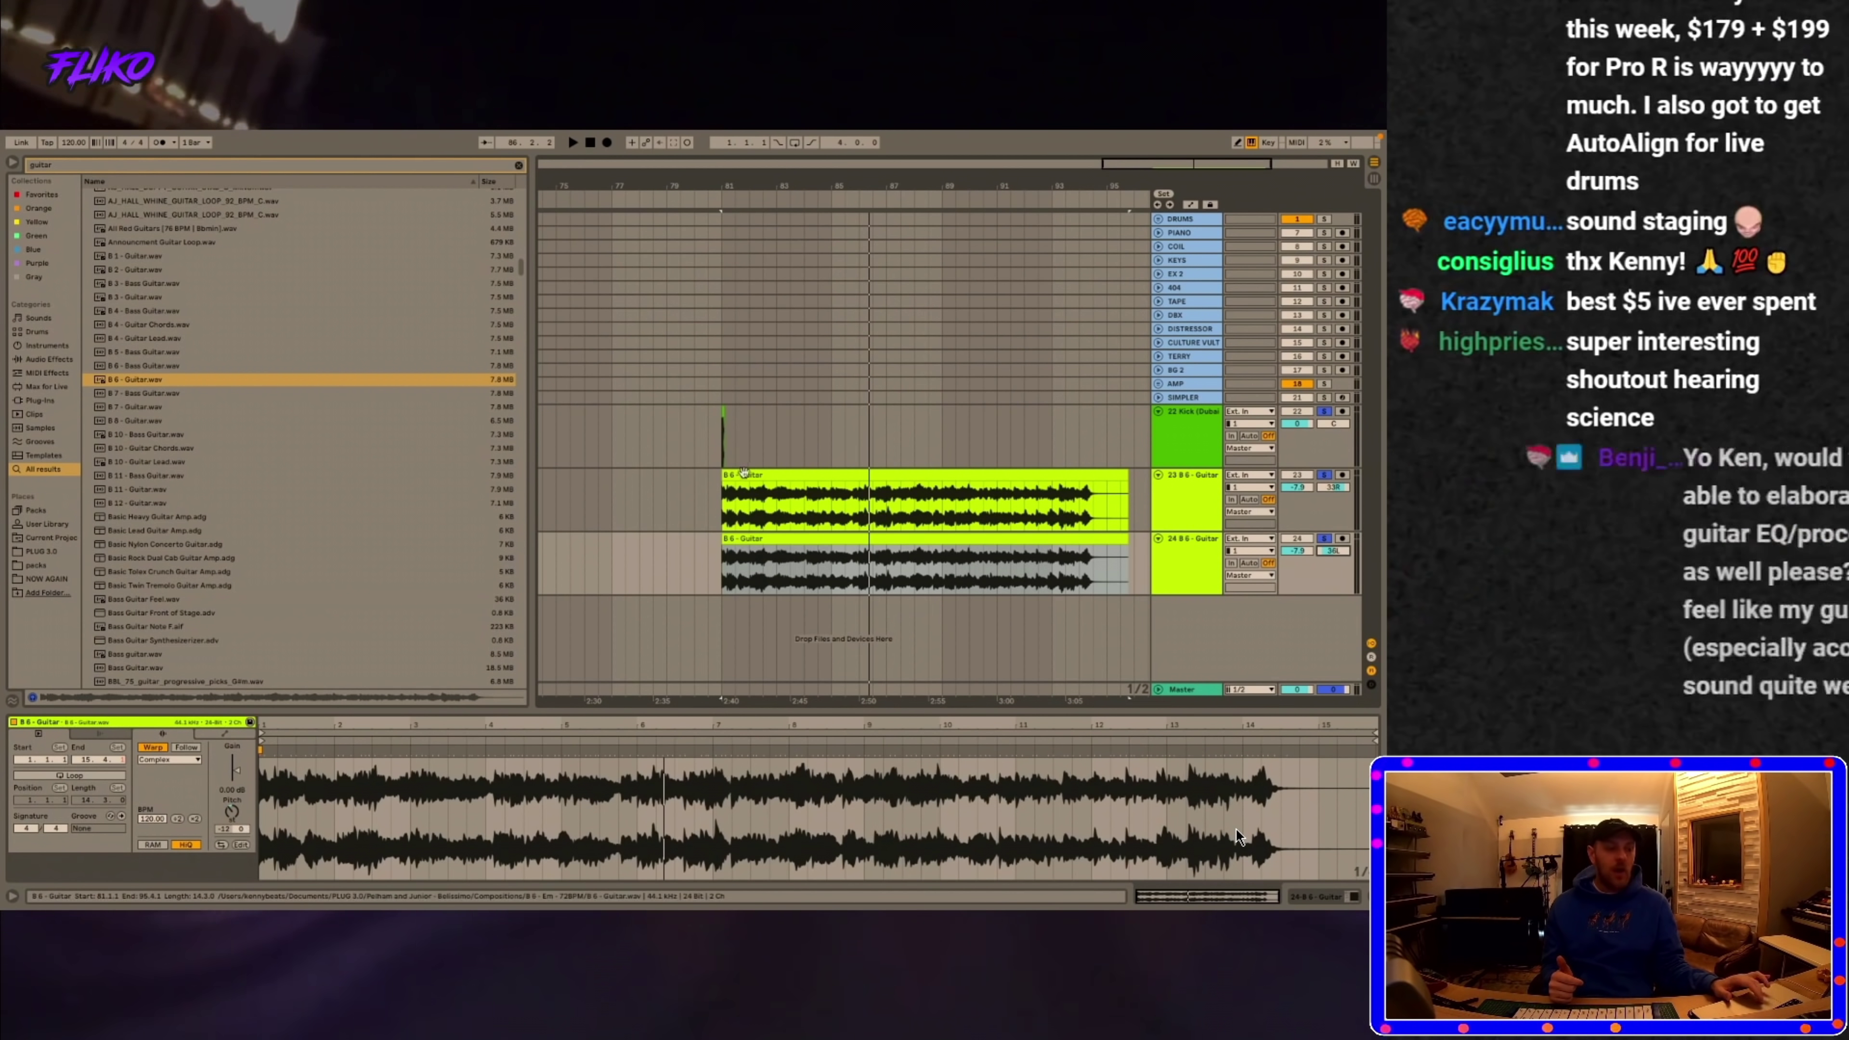
- Reopen the original guitar's Pro-Q 3, keep its window clear of the clip, and play the soloed guitar to examine its spectrum peaks
left_click(744, 473)
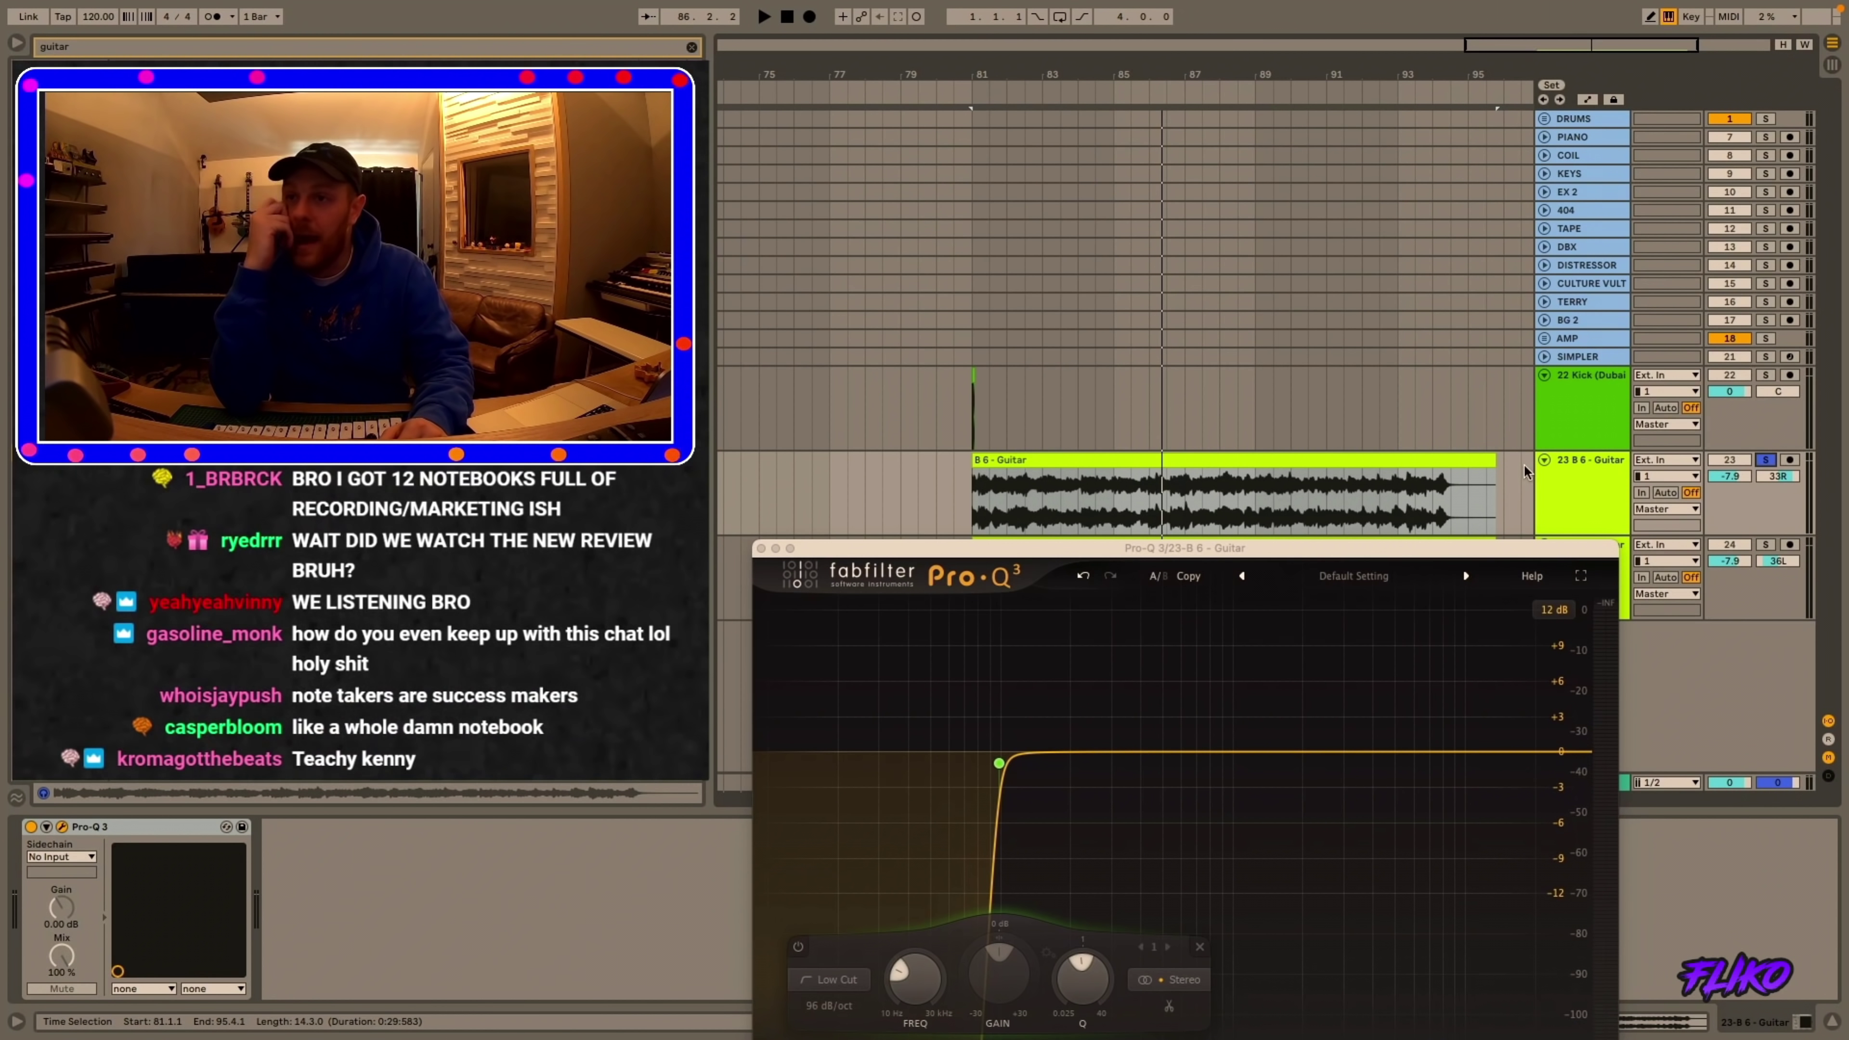
left_click(1269, 534)
key("space")
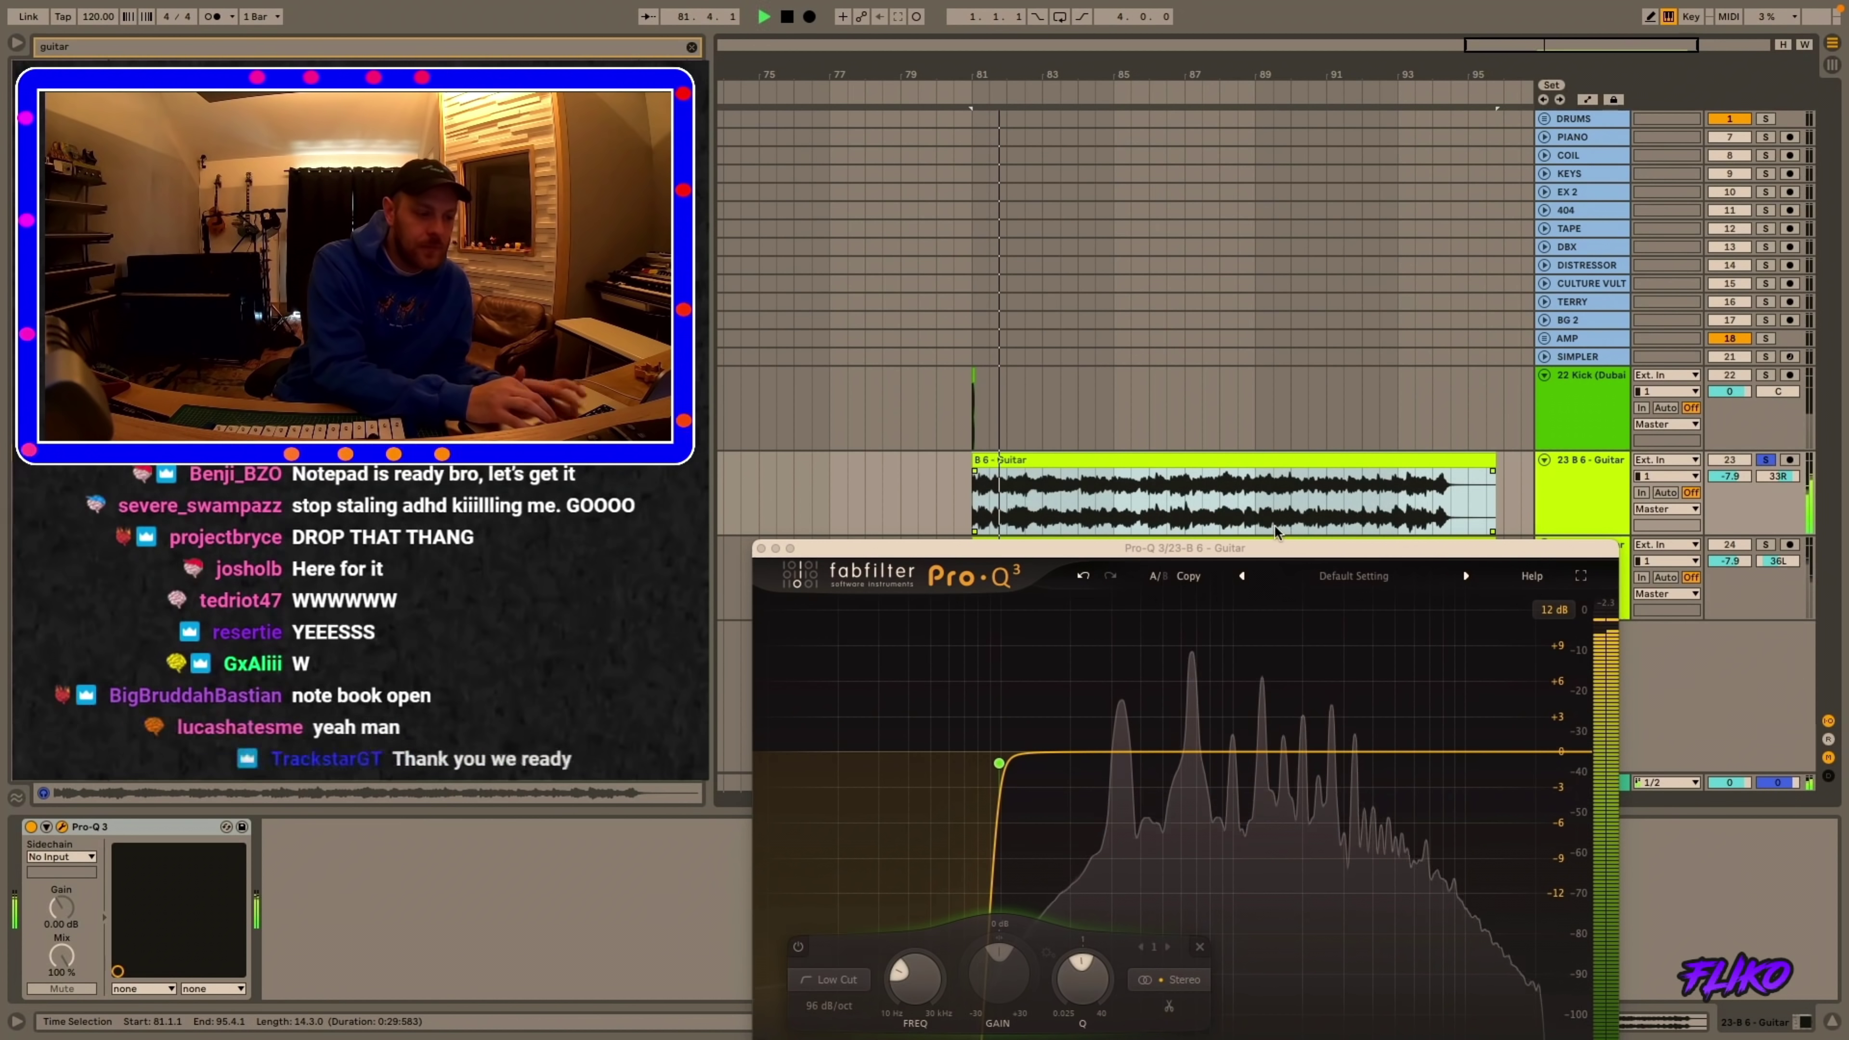
key("space")
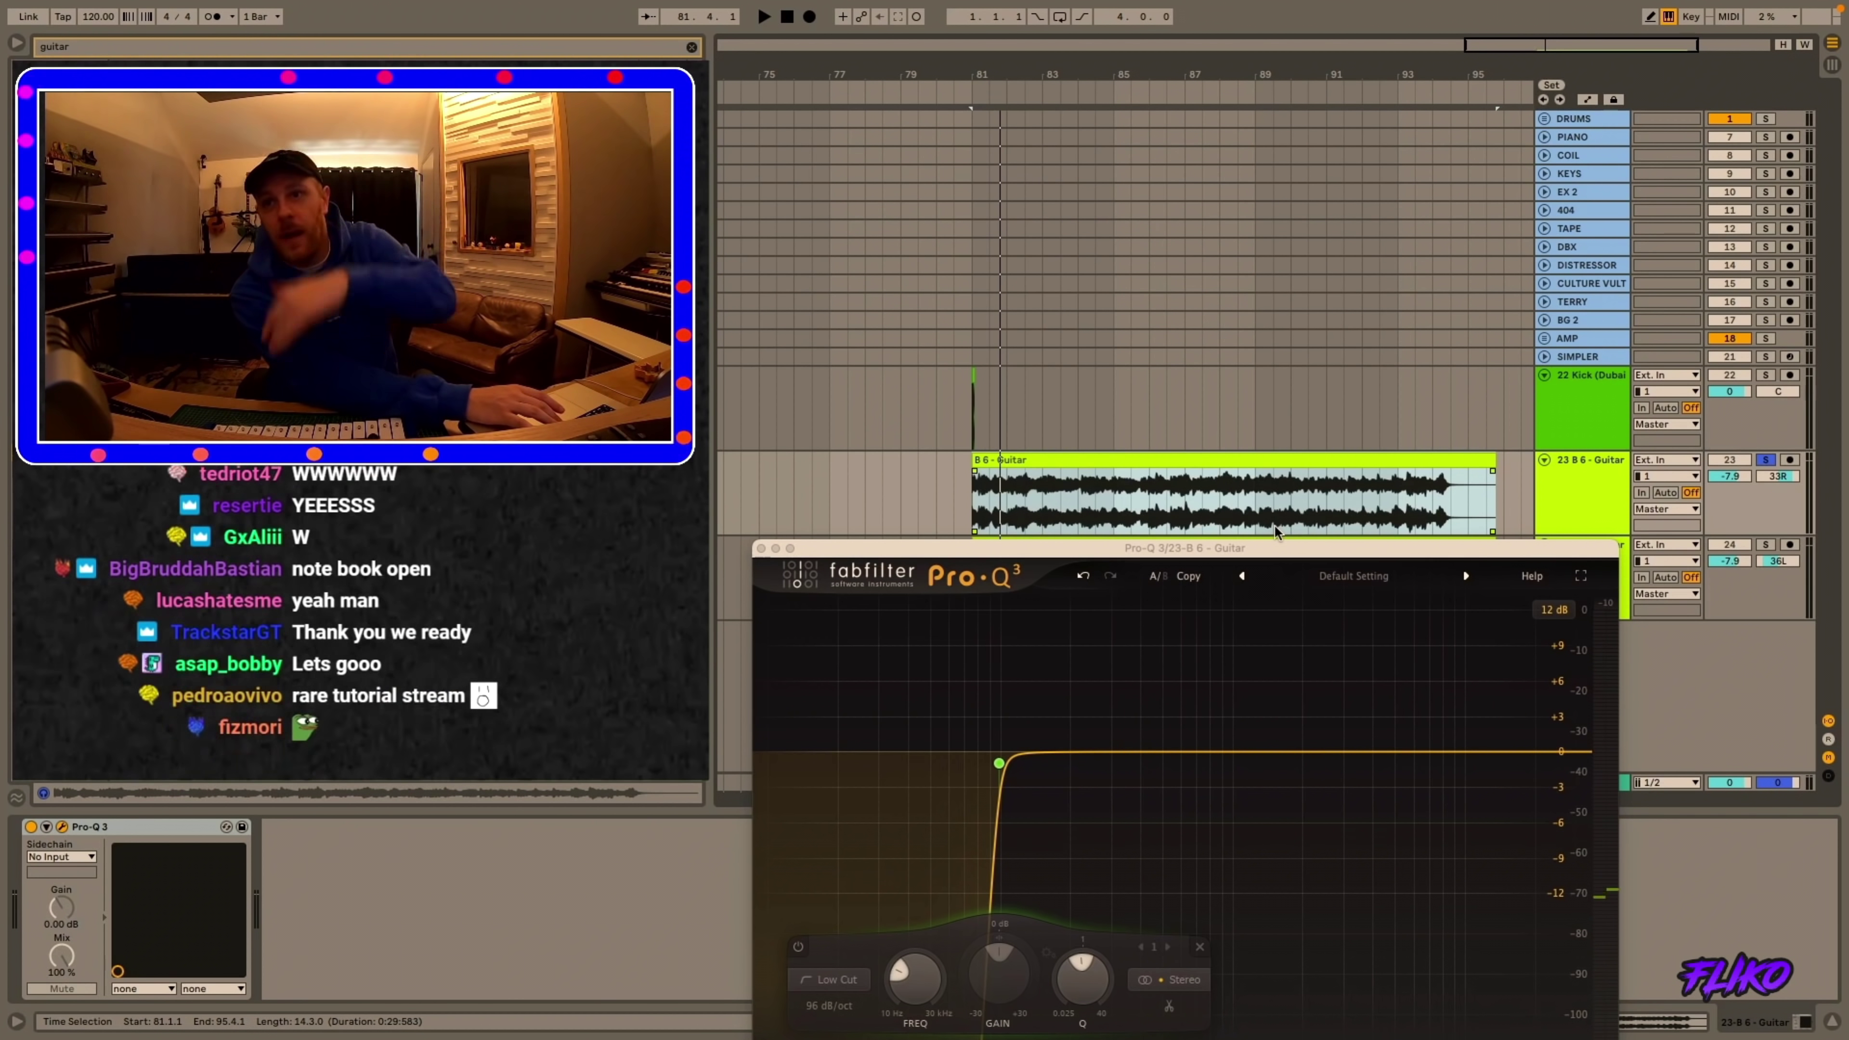
key("space")
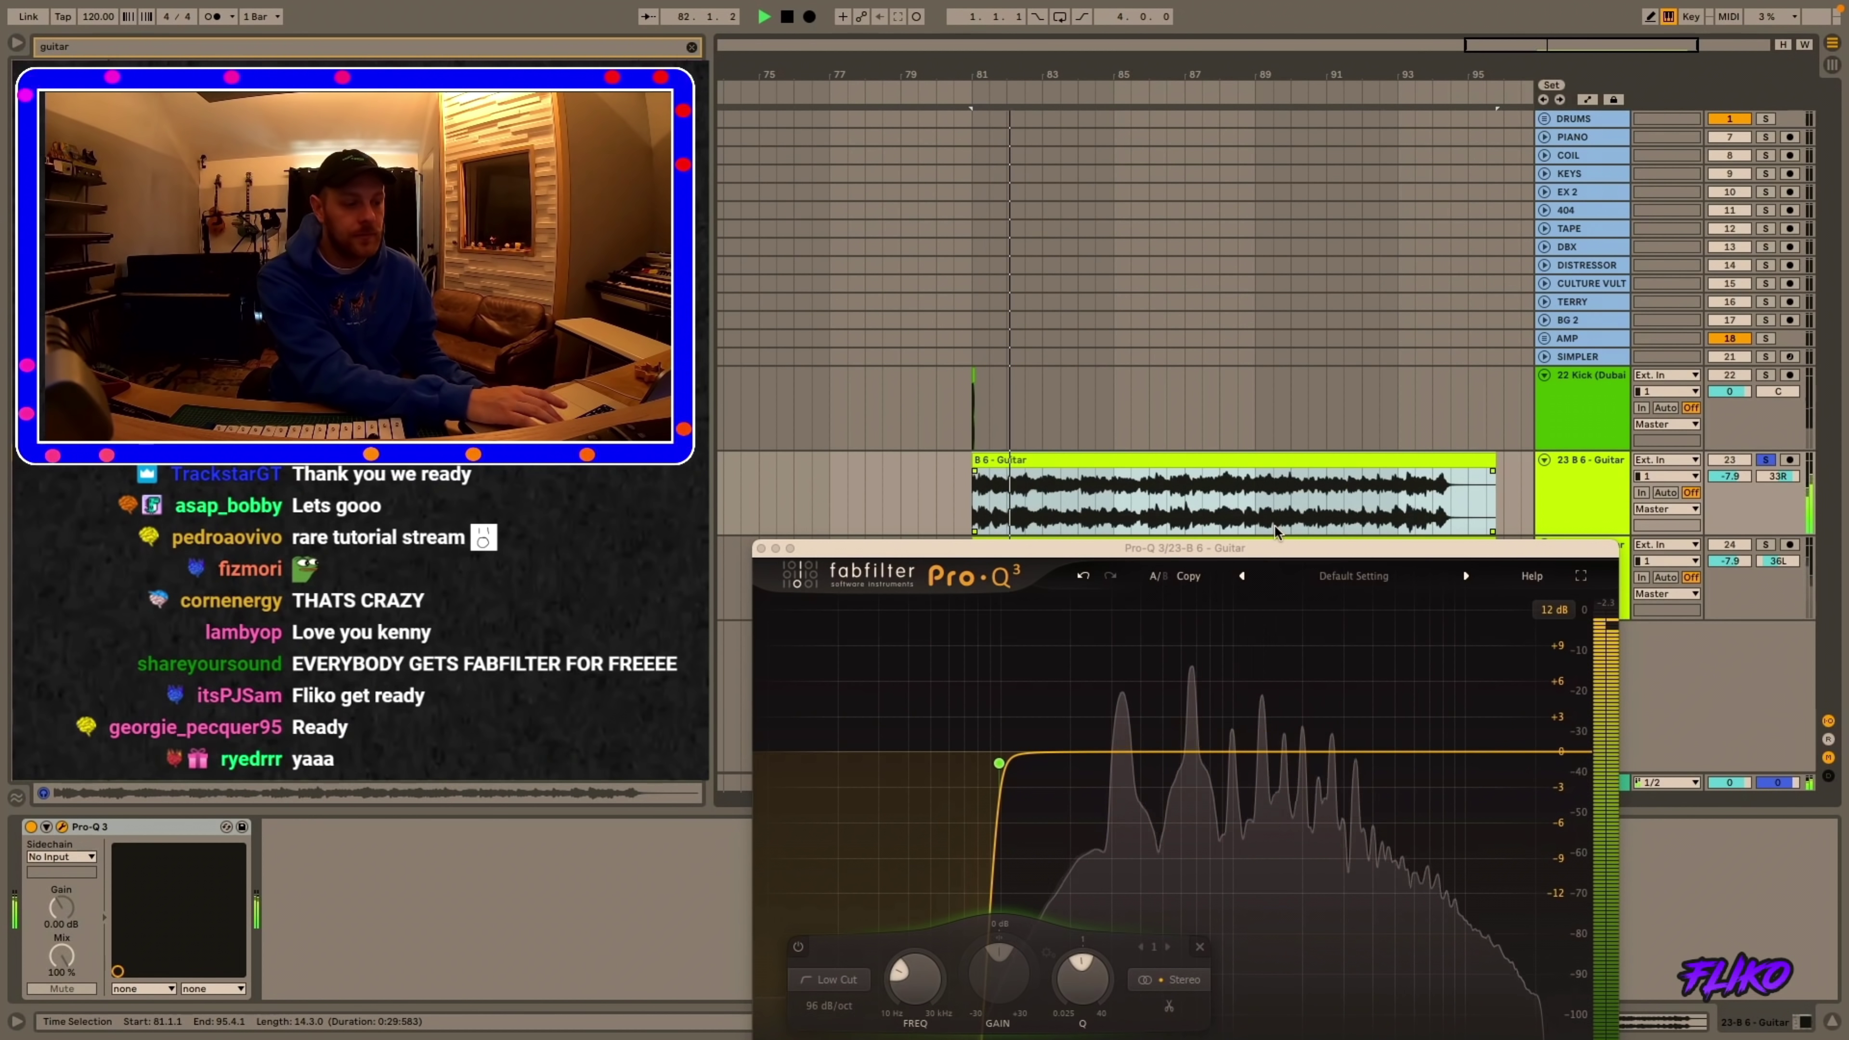
key("space")
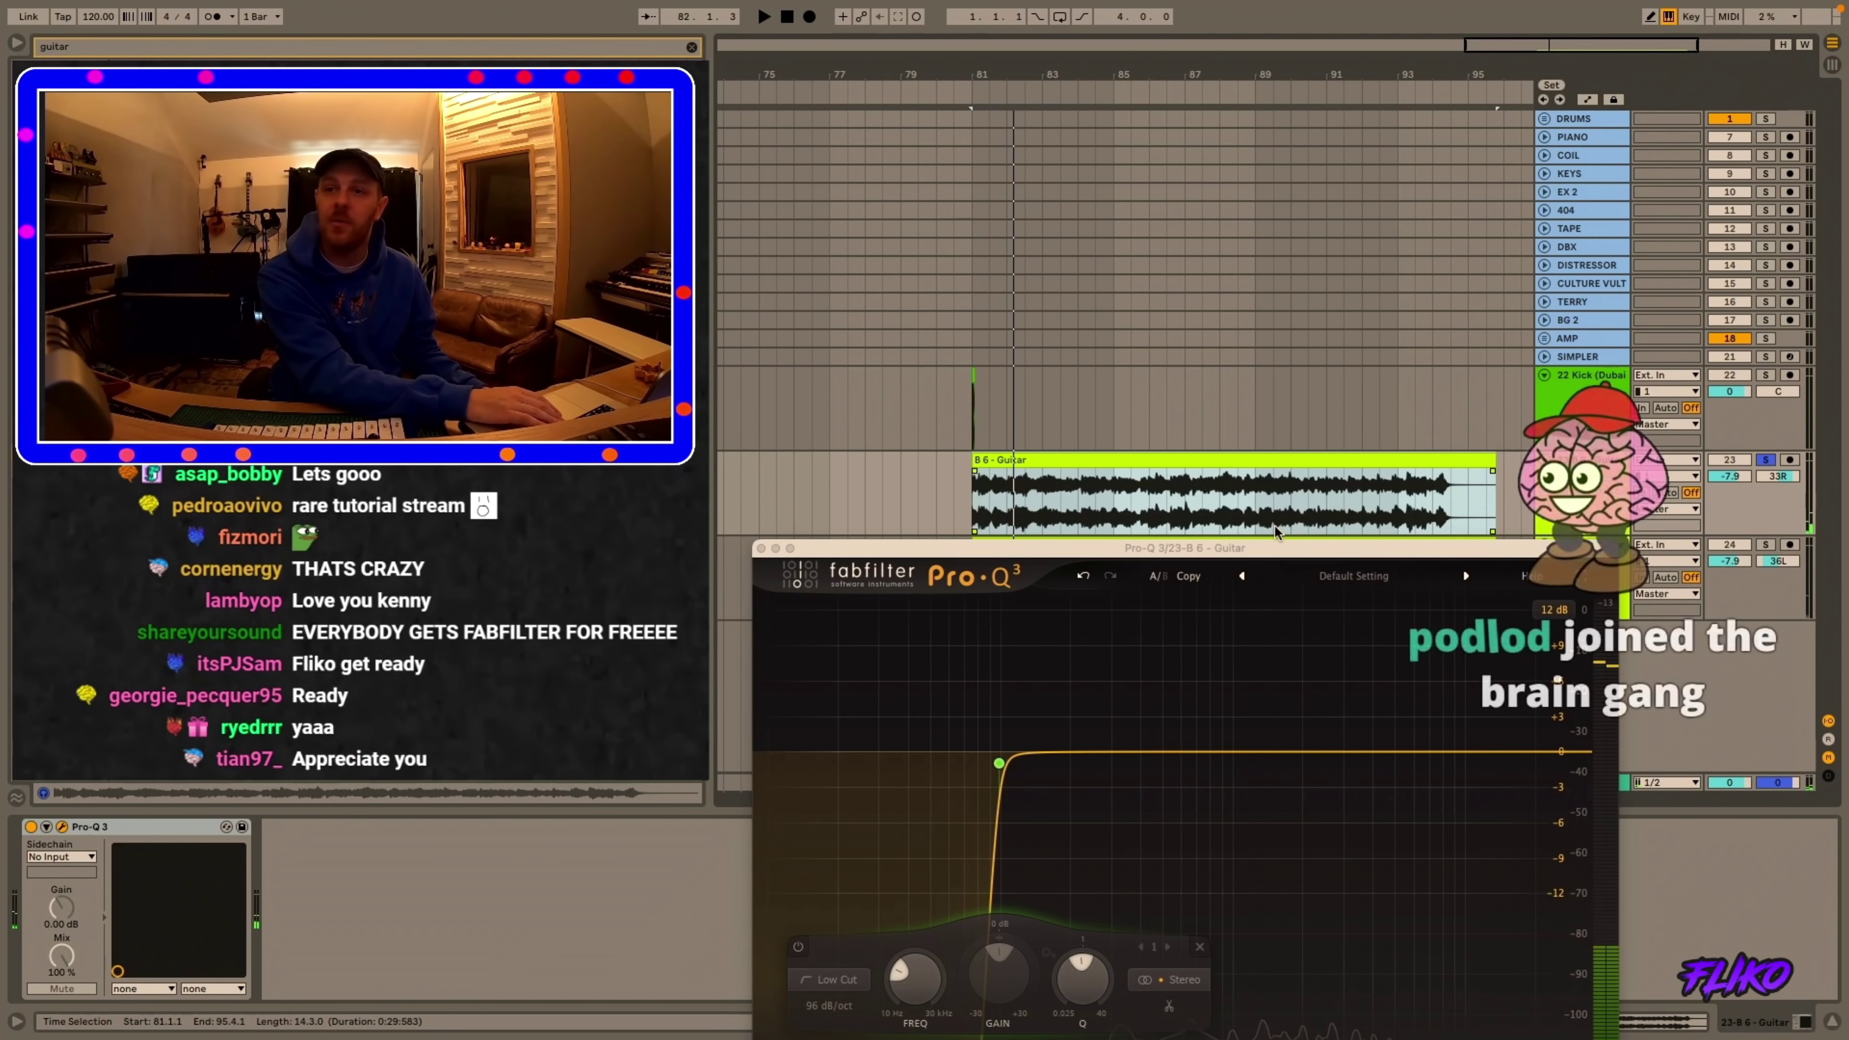
left_click_drag(1312, 557, 1335, 143)
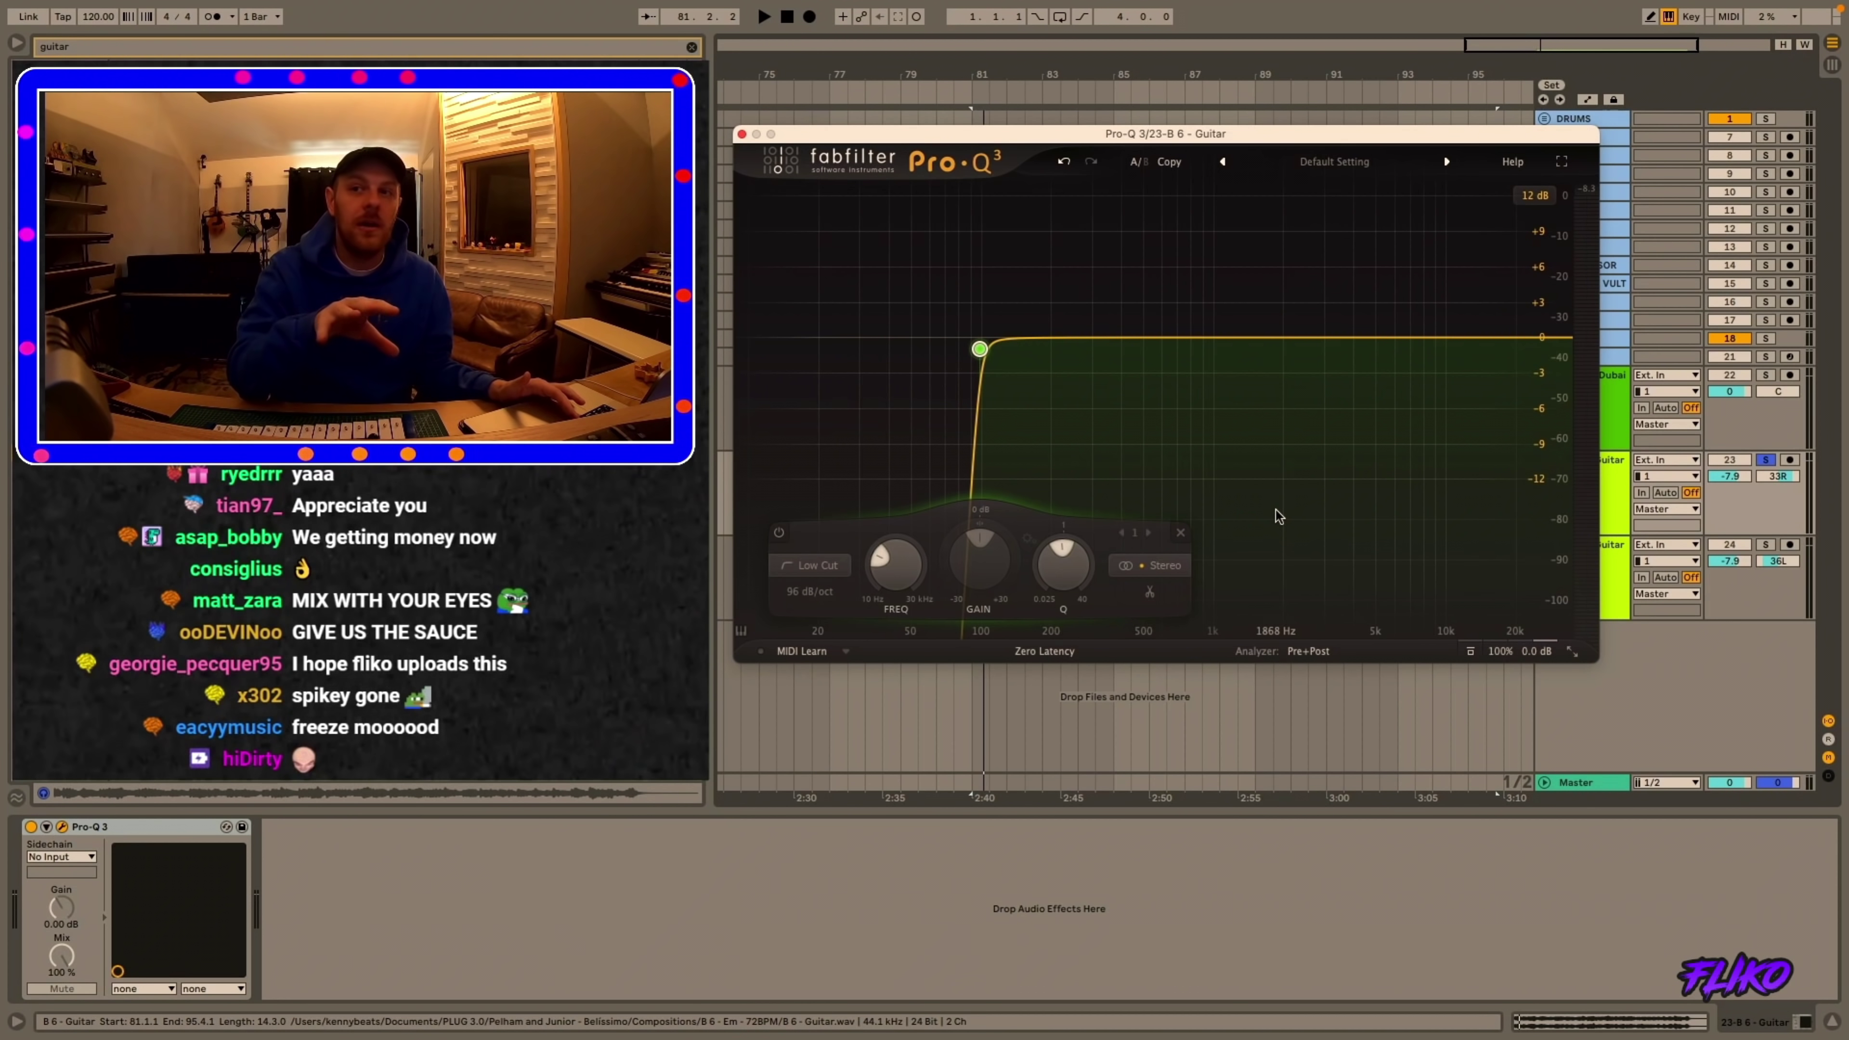
key("space")
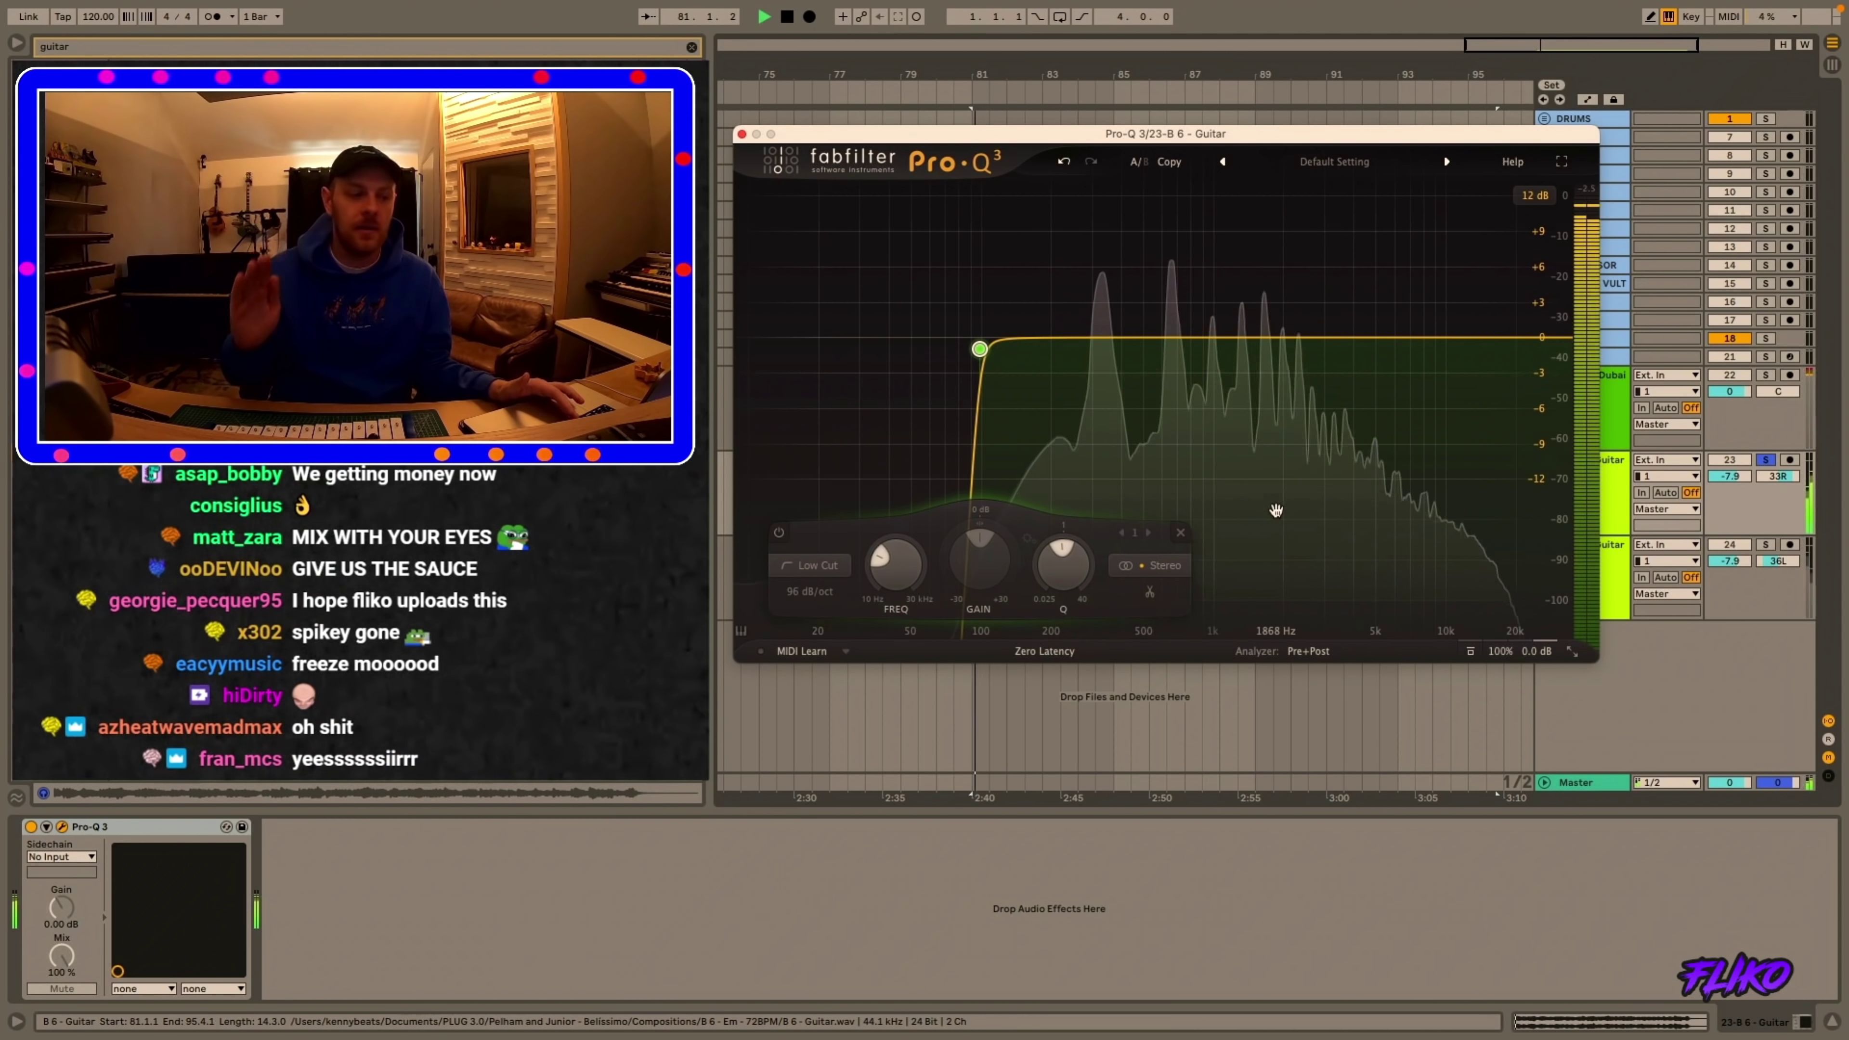
- Try a narrow cut of about 9 dB on the guitar's peak at about 660 Hz during playback
left_click(1330, 542)
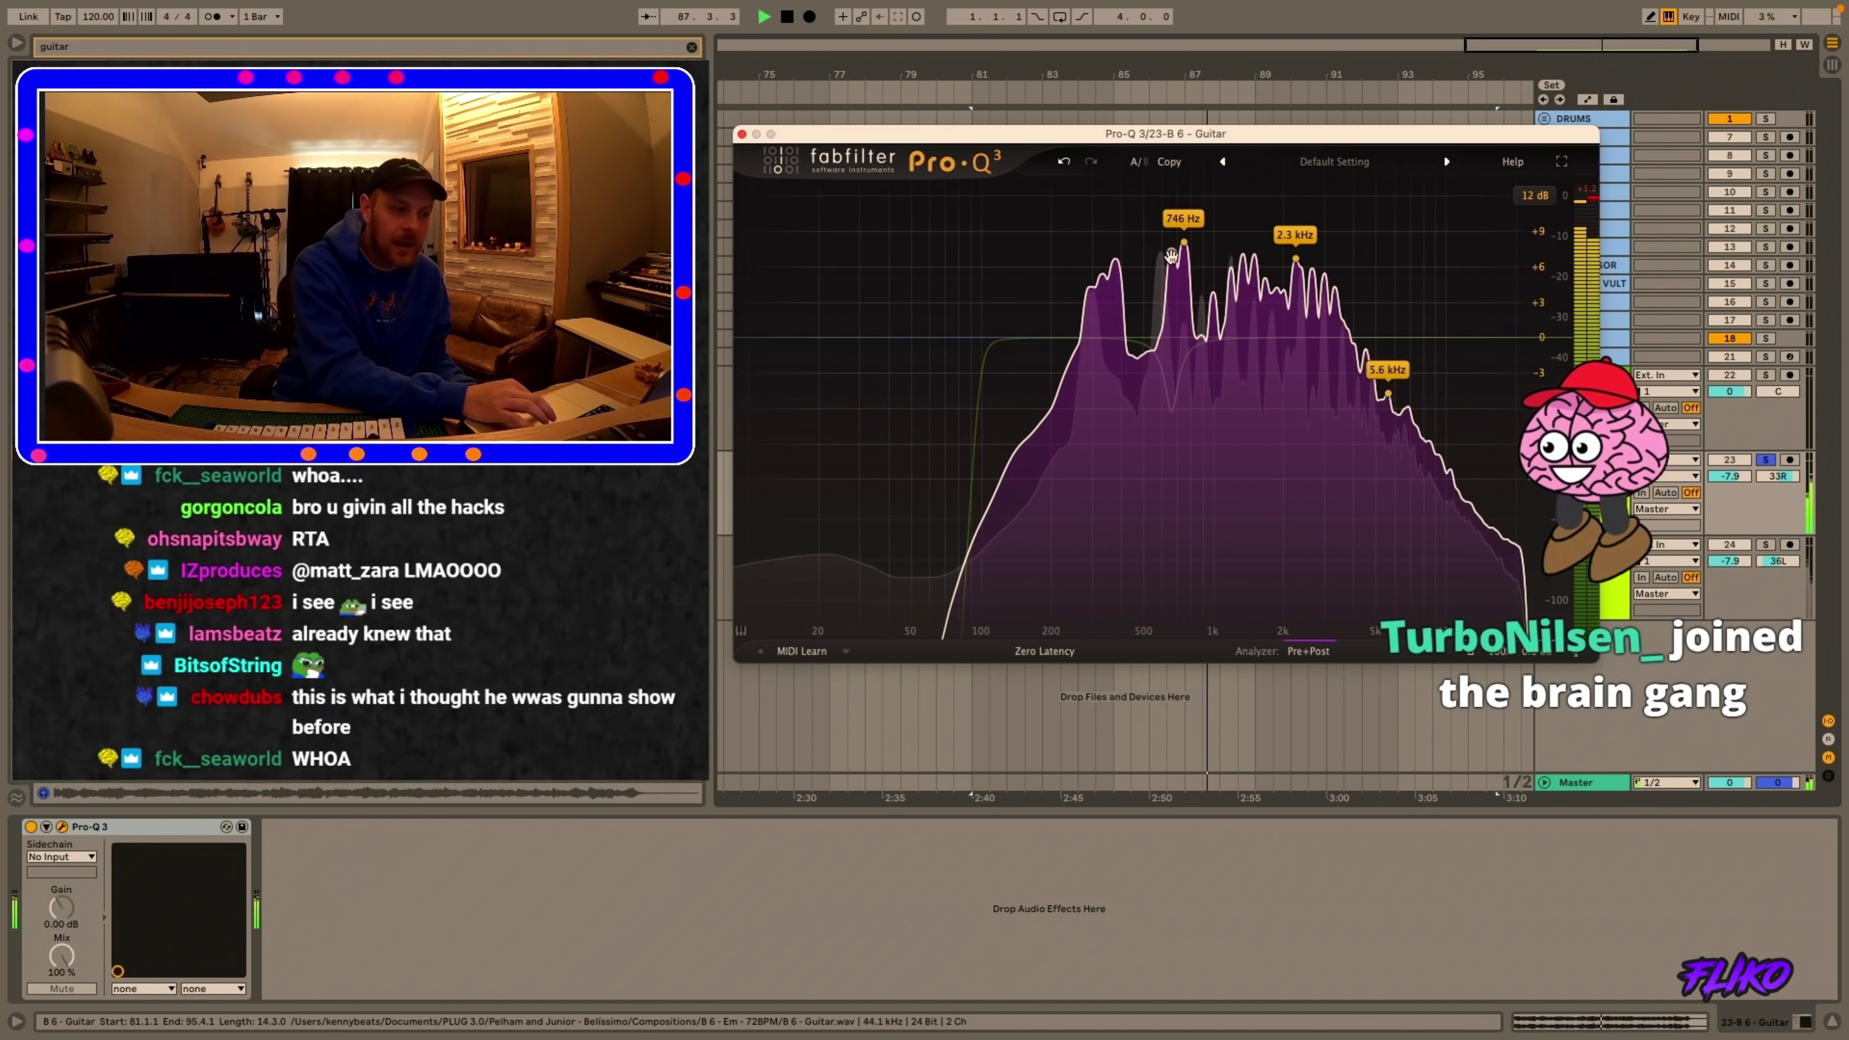
left_click_drag(1172, 254, 1171, 447)
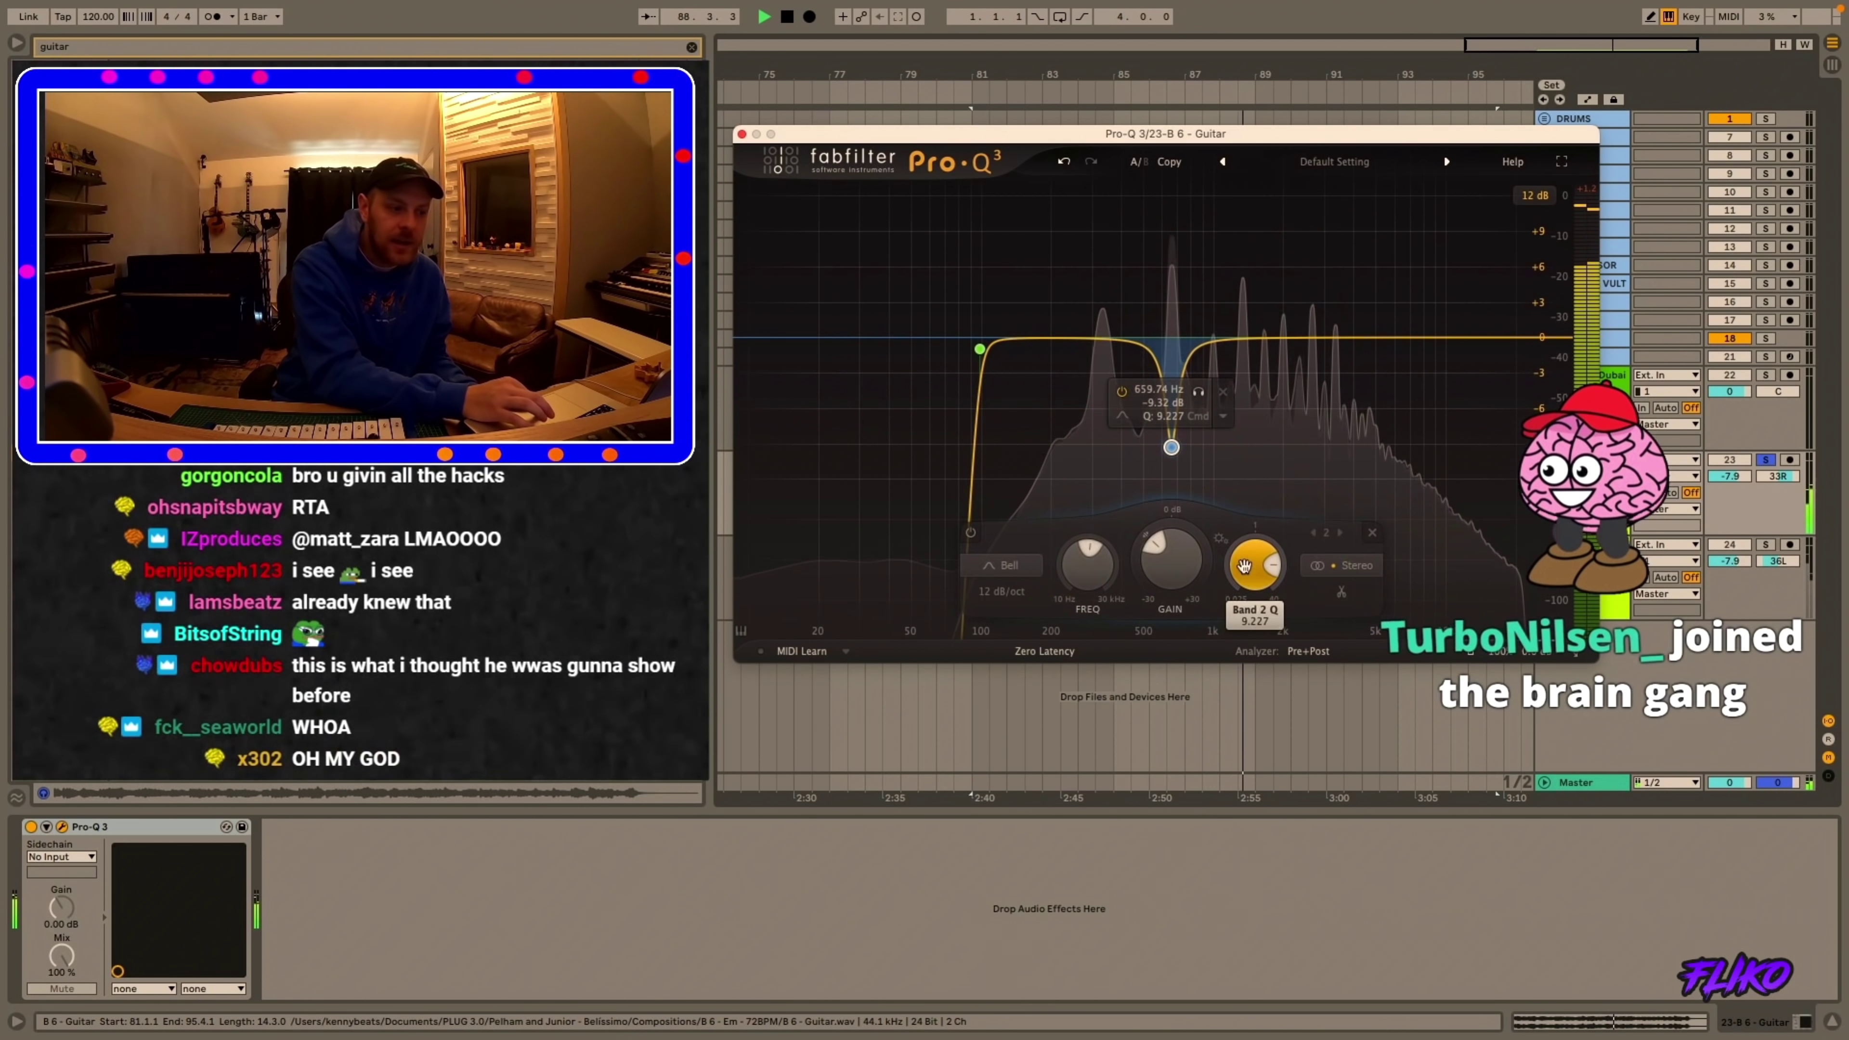
left_click_drag(1170, 560, 1179, 539)
left_click(1211, 395)
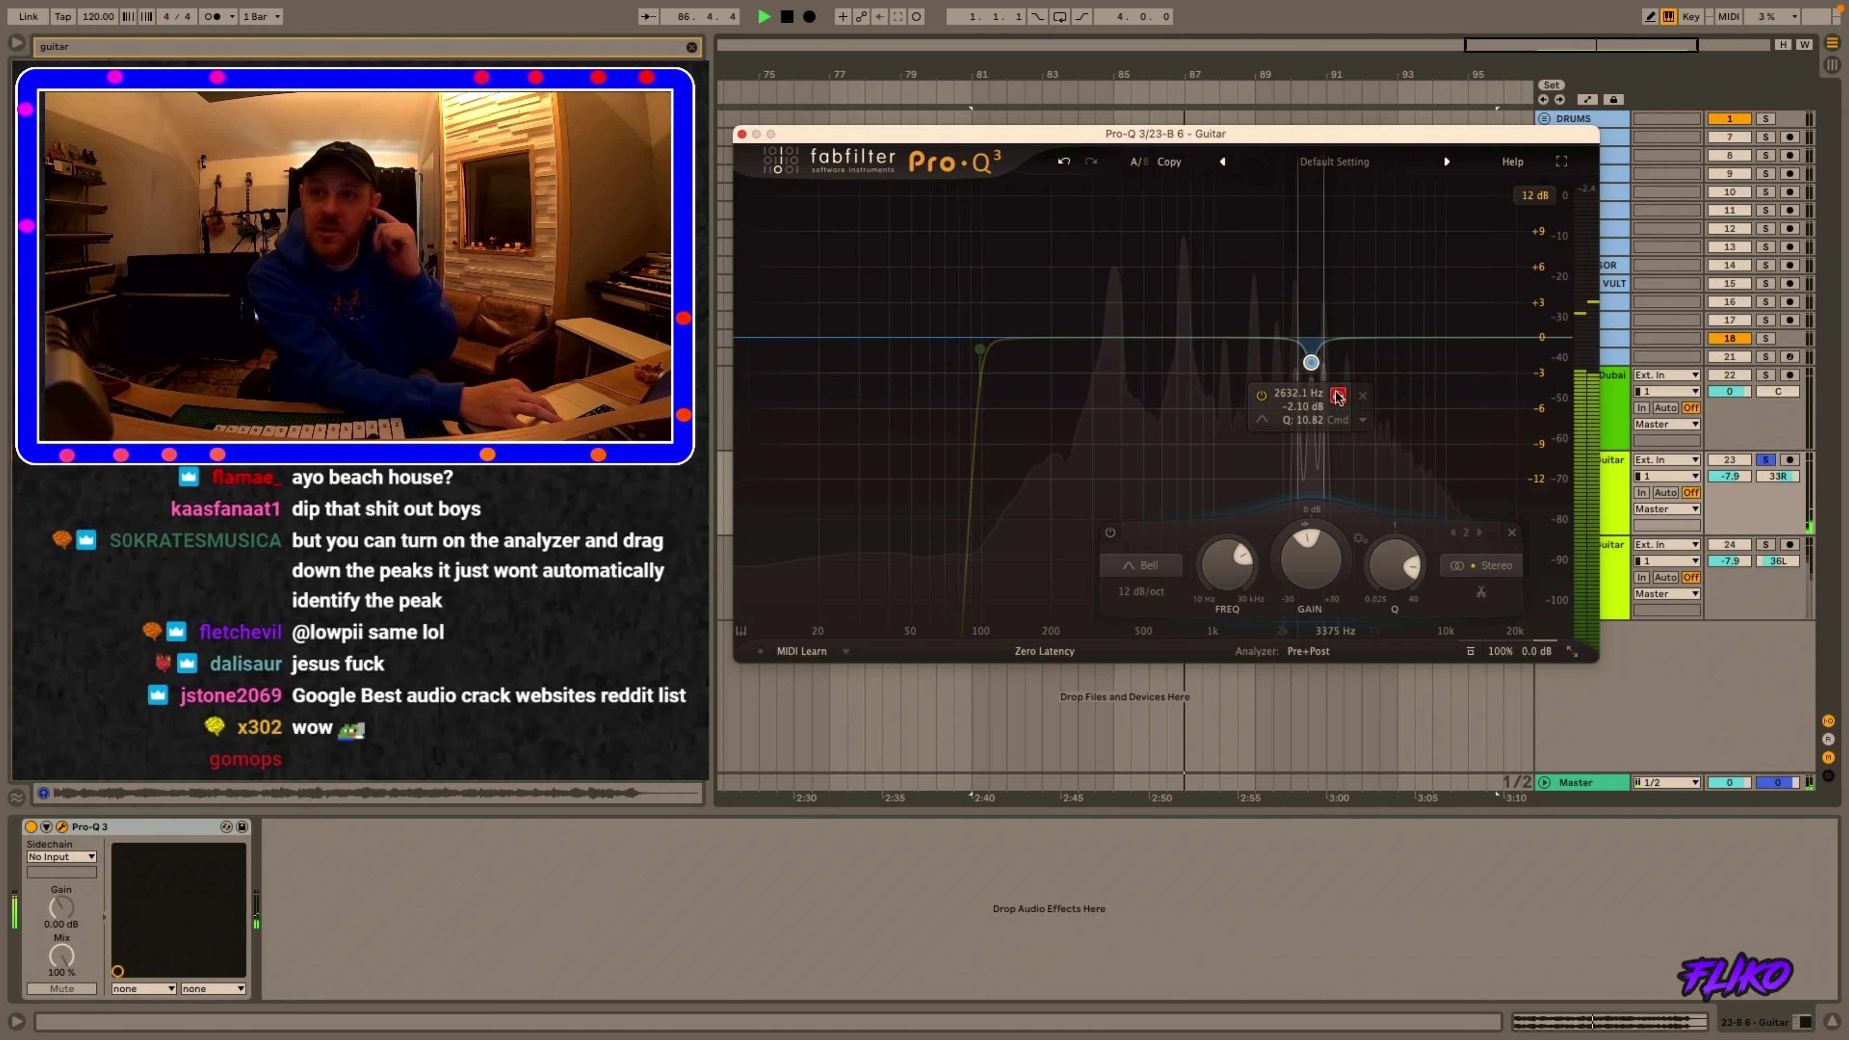
- Audition the guitar's narrow EQ cut at about 2632 Hz in solo during playback, and end the band audition
key("space")
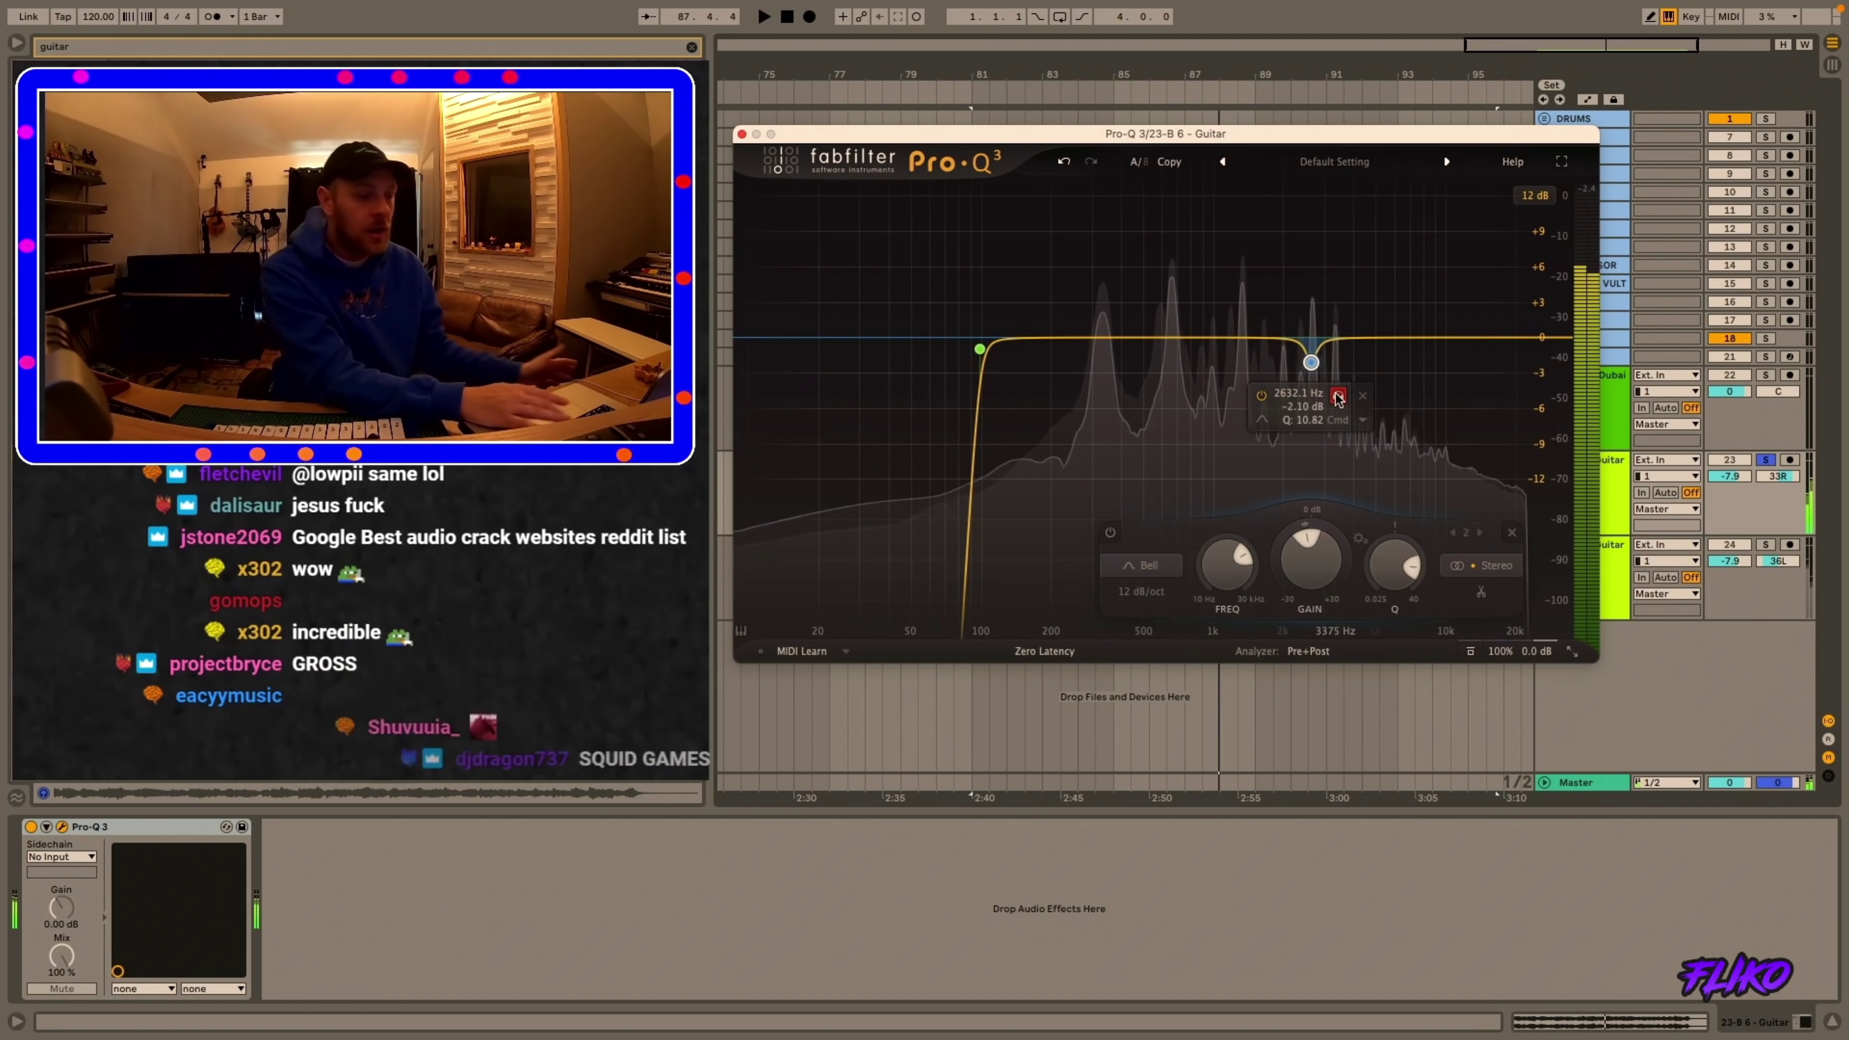
key("space")
left_click(1338, 395)
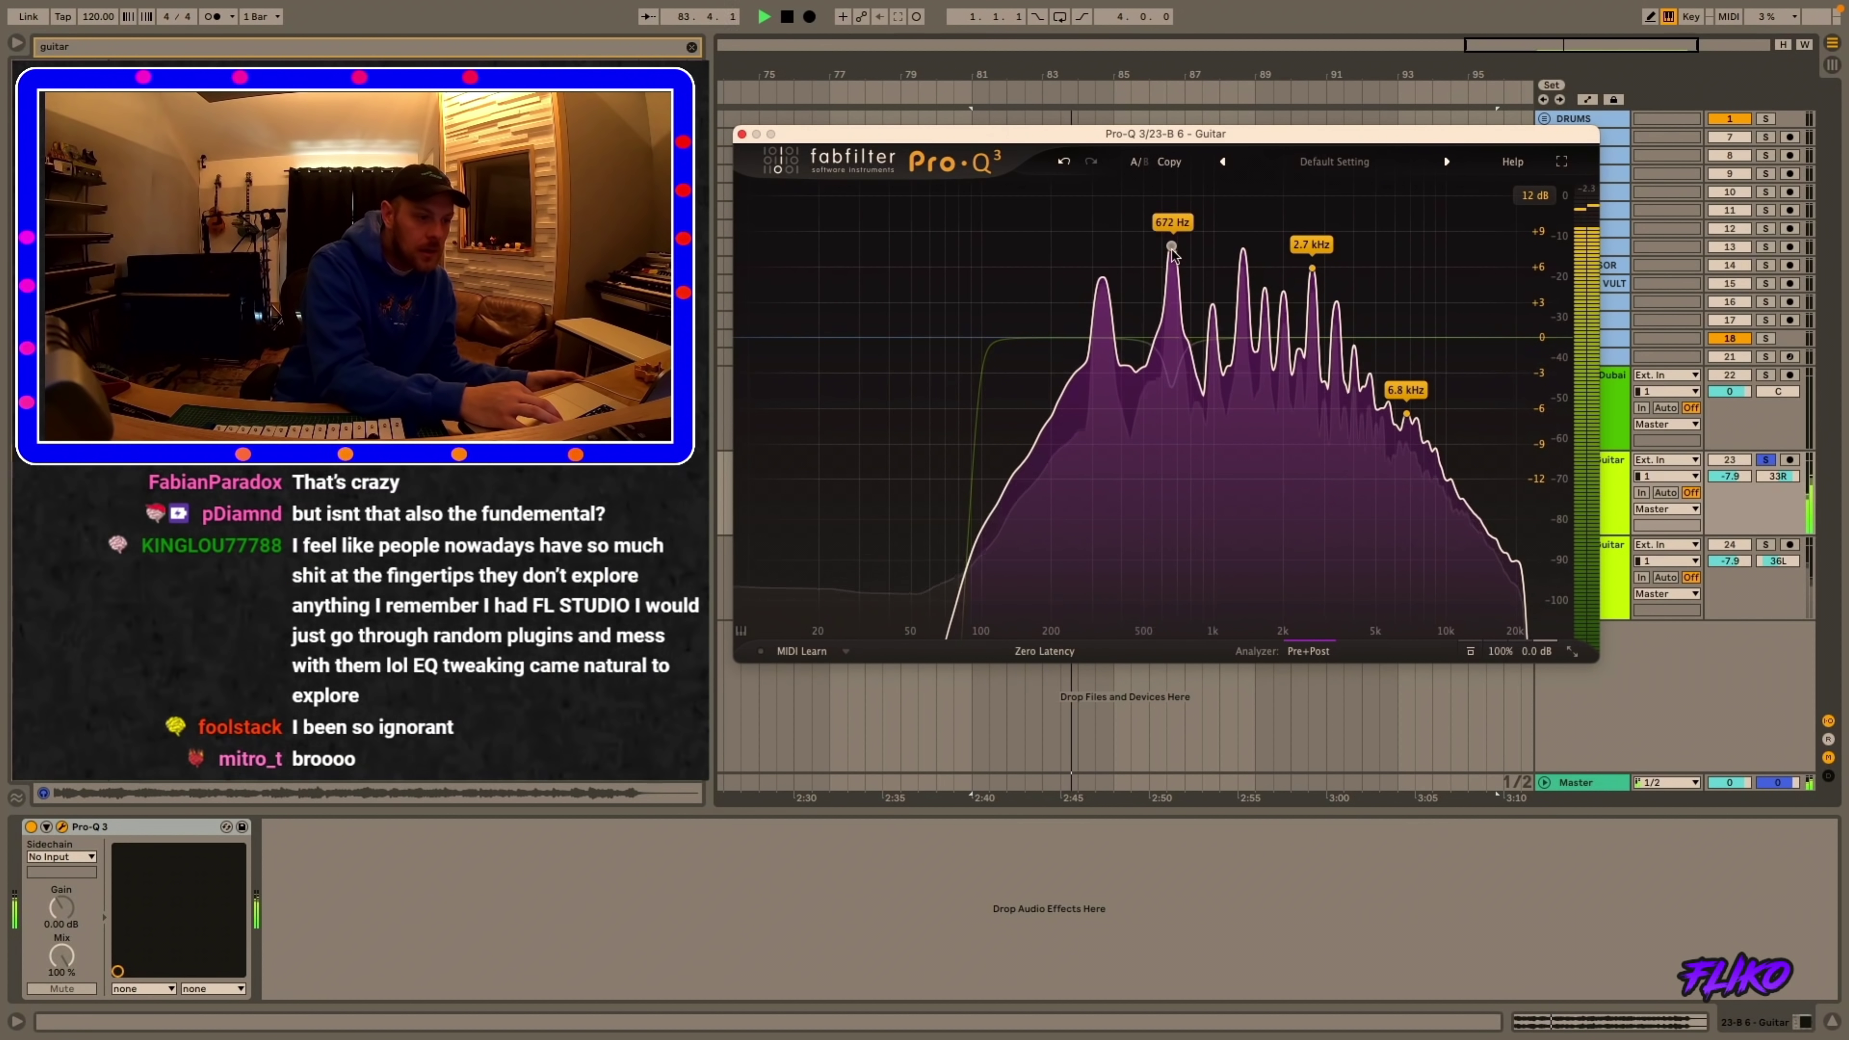
- Pull the guitar's peak at about 660 Hz down by about 7 dB and narrow the cut during playback
left_click_drag(1171, 248, 1171, 420)
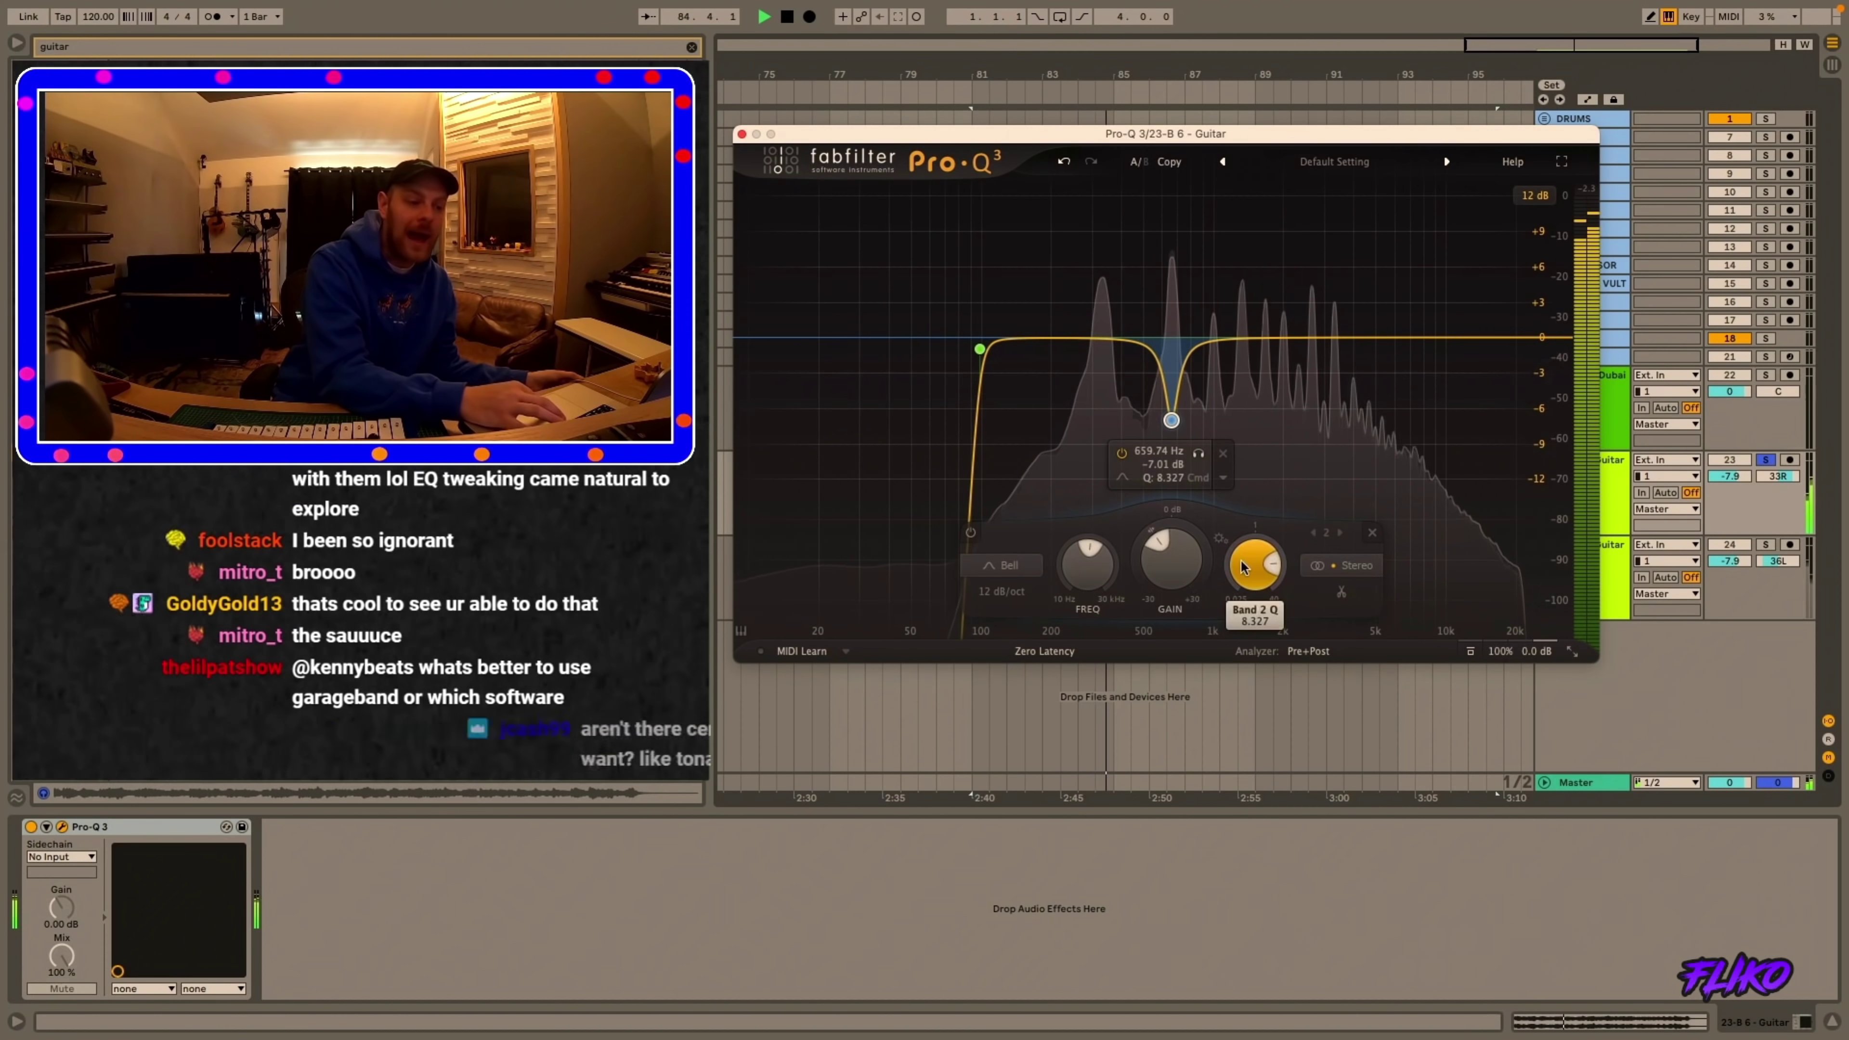
scroll(1170, 559, "up", 2)
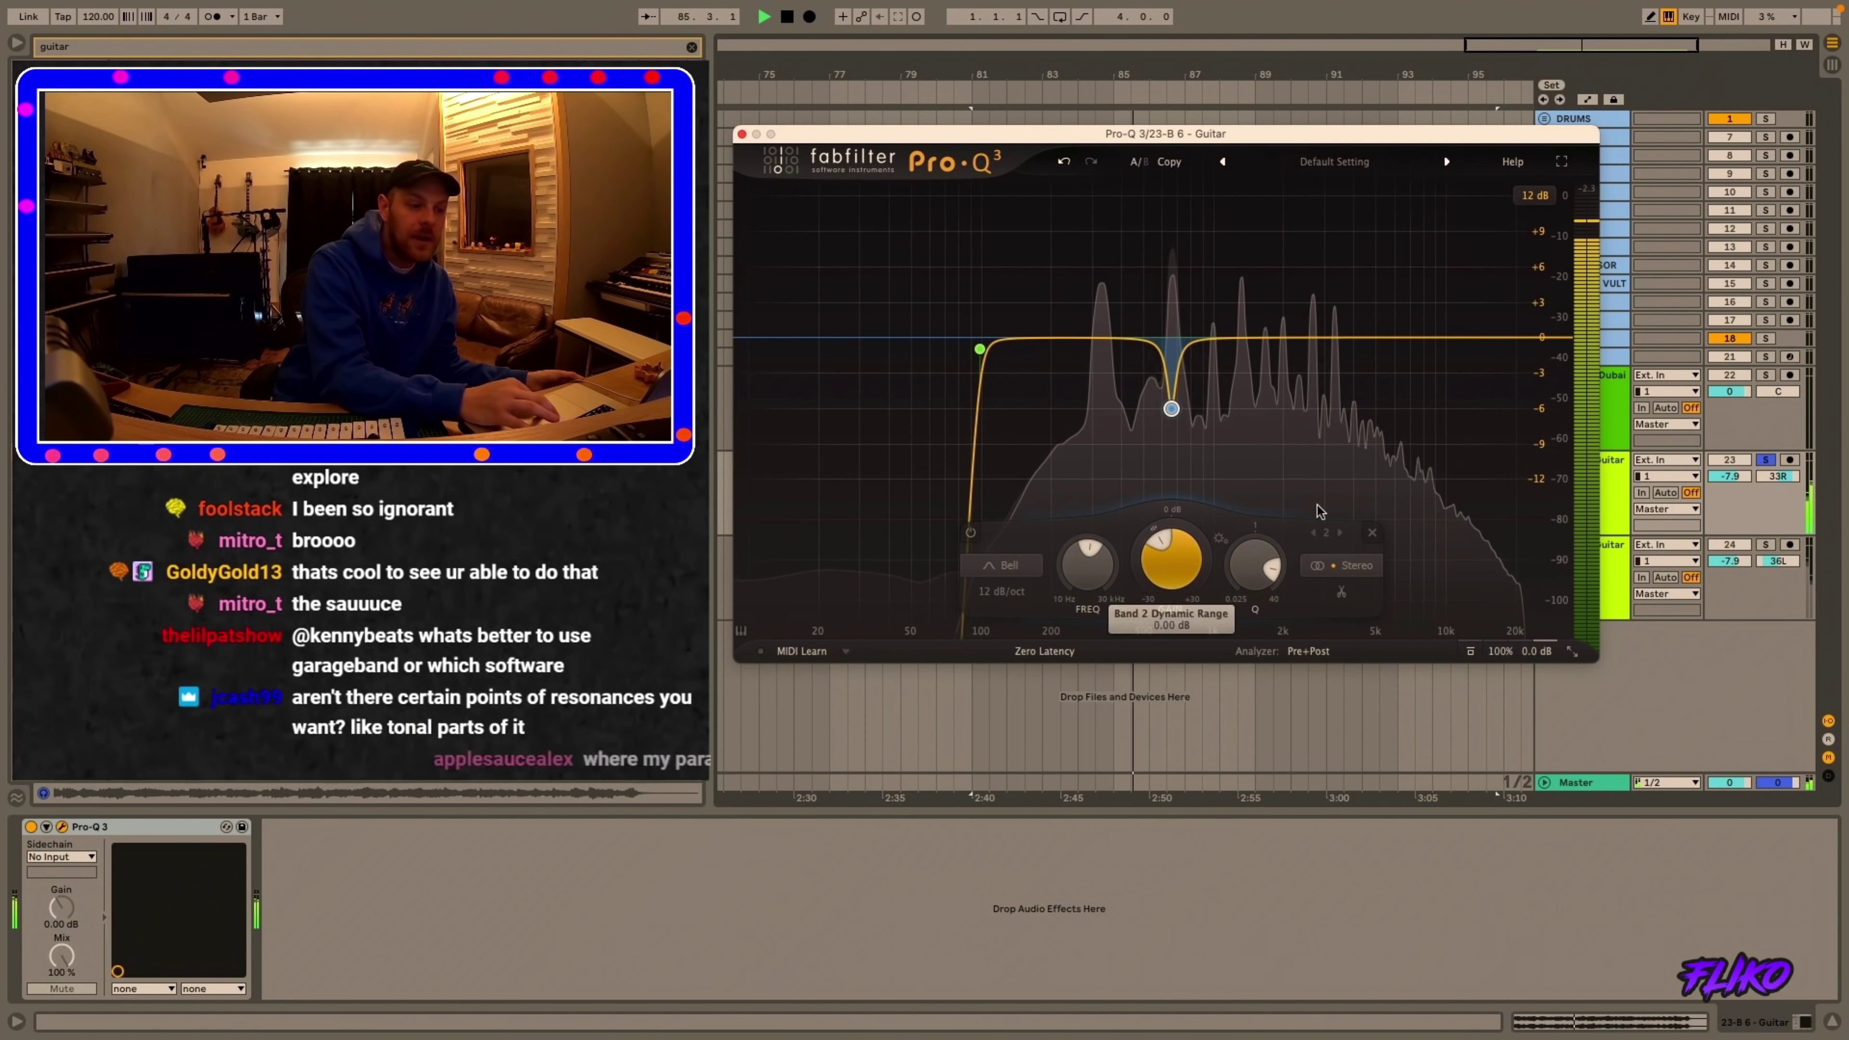
left_click(1435, 551)
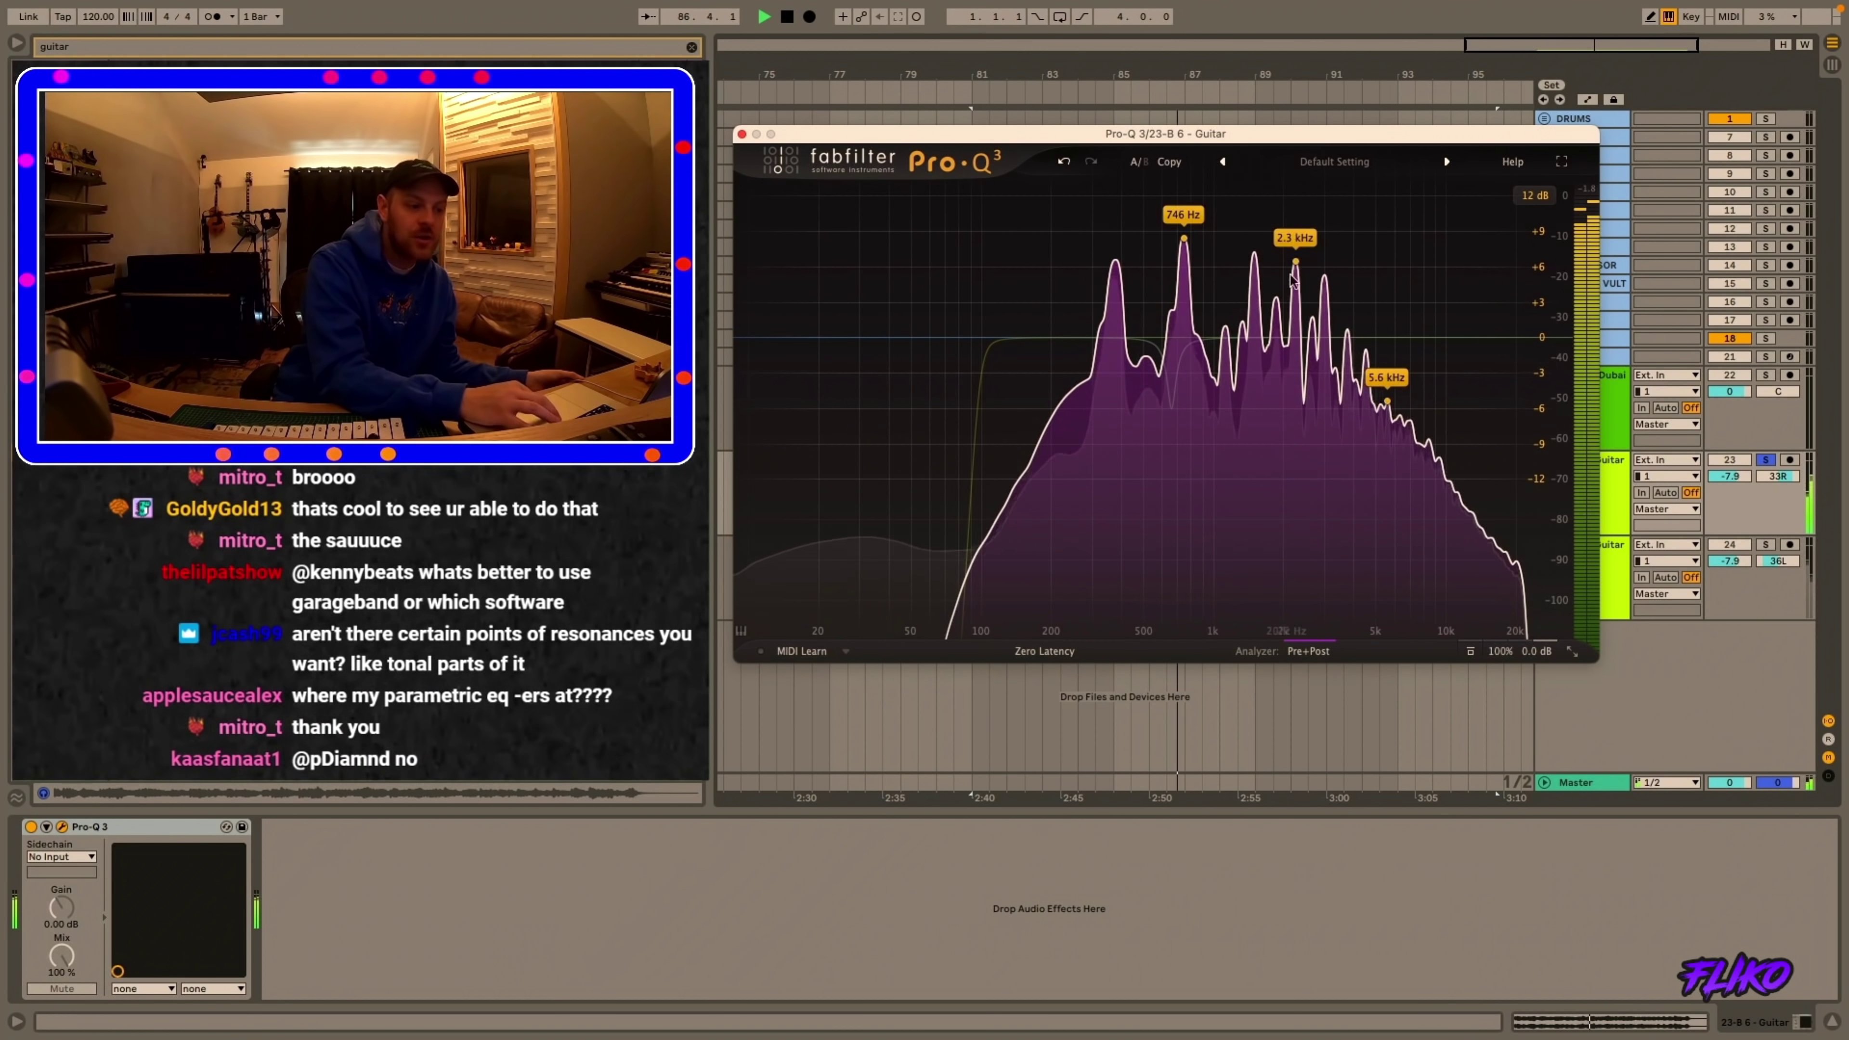
- Pull the guitar's peak at about 2.3 kHz down by 4.8 dB and add narrow cuts on further resonant peaks, including about 333 Hz
left_click_drag(1296, 264, 1296, 394)
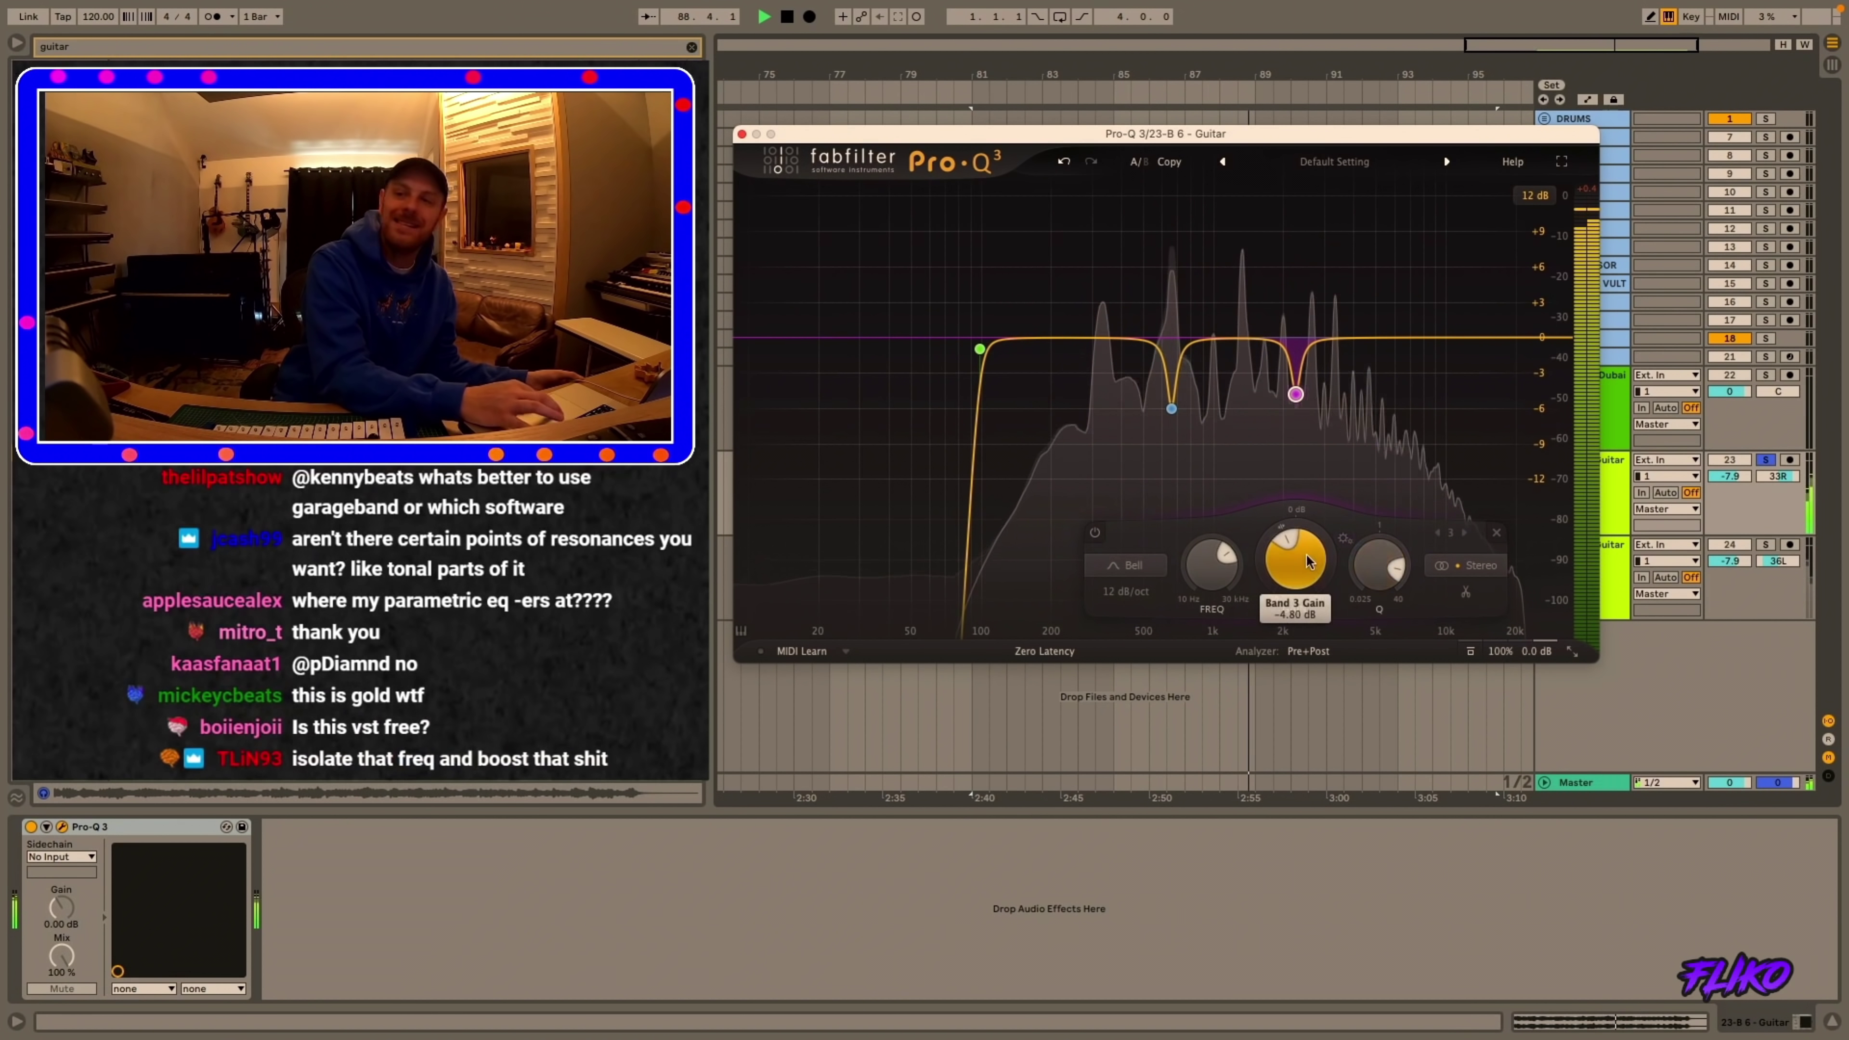
mouse_move(1273, 479)
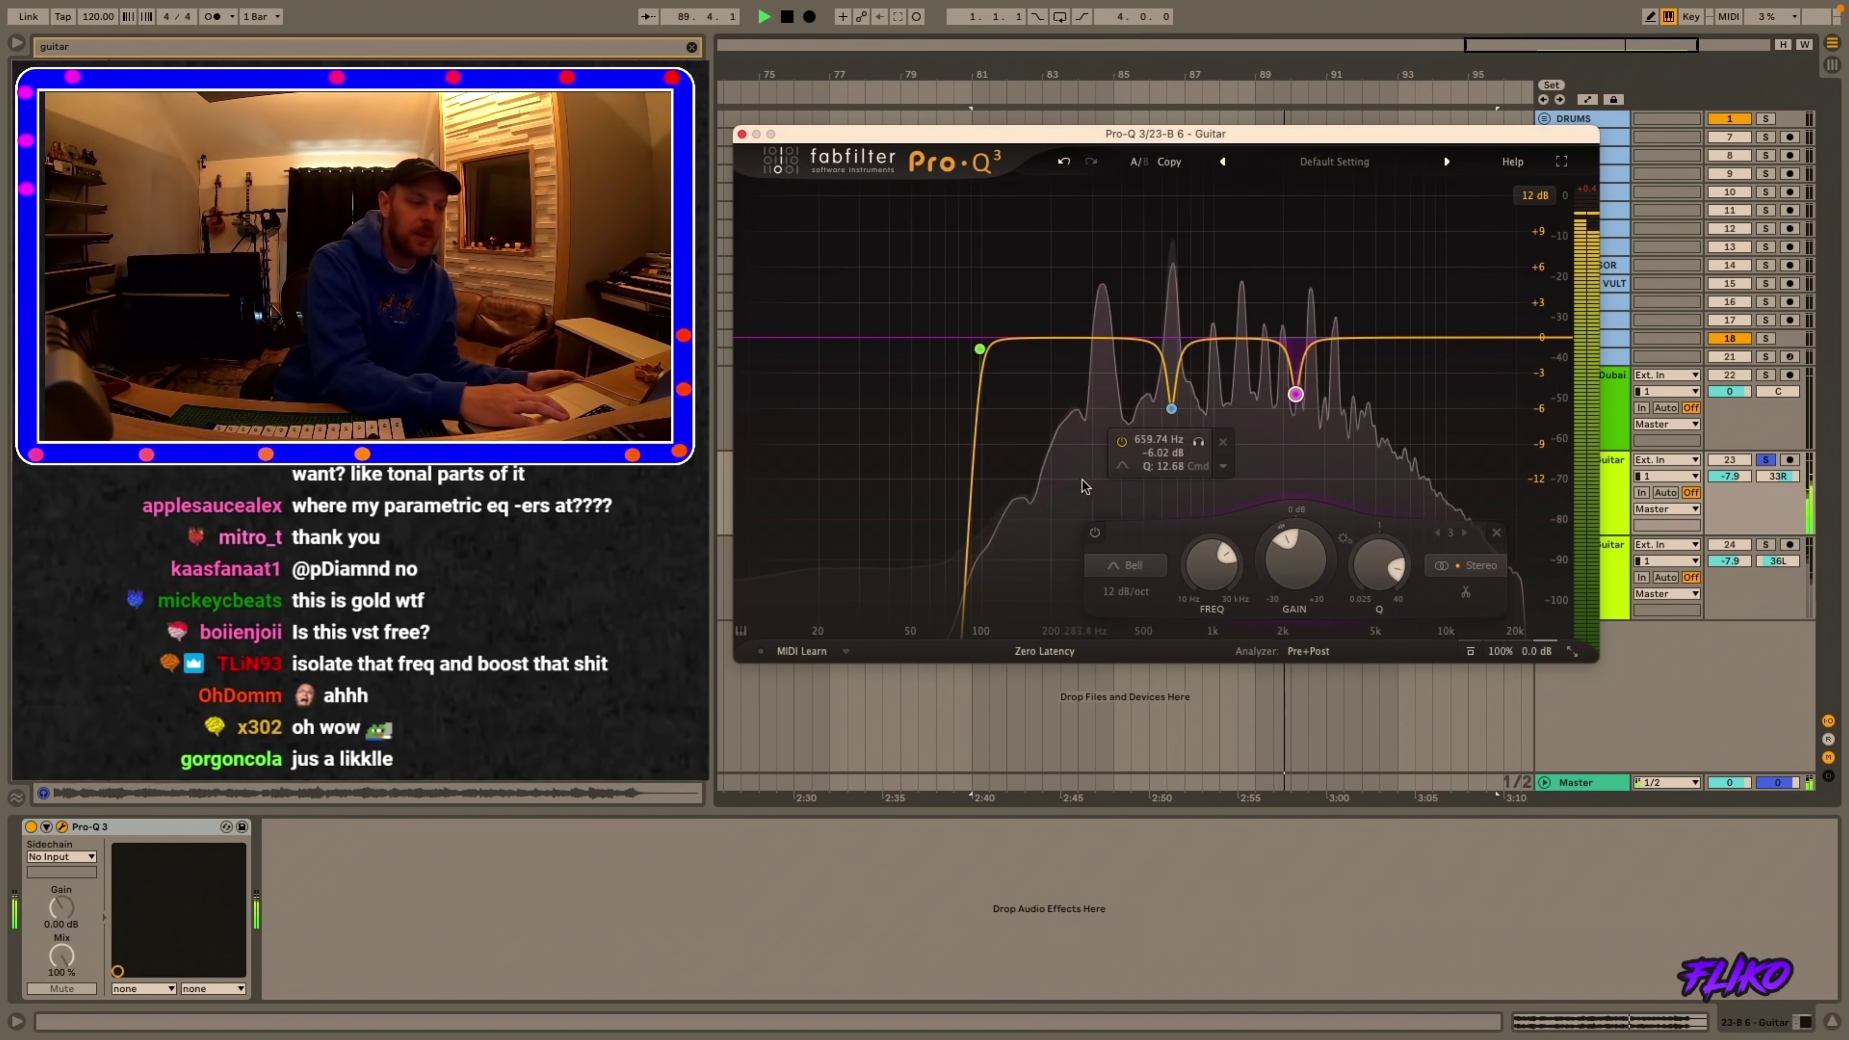
mouse_move(1102, 291)
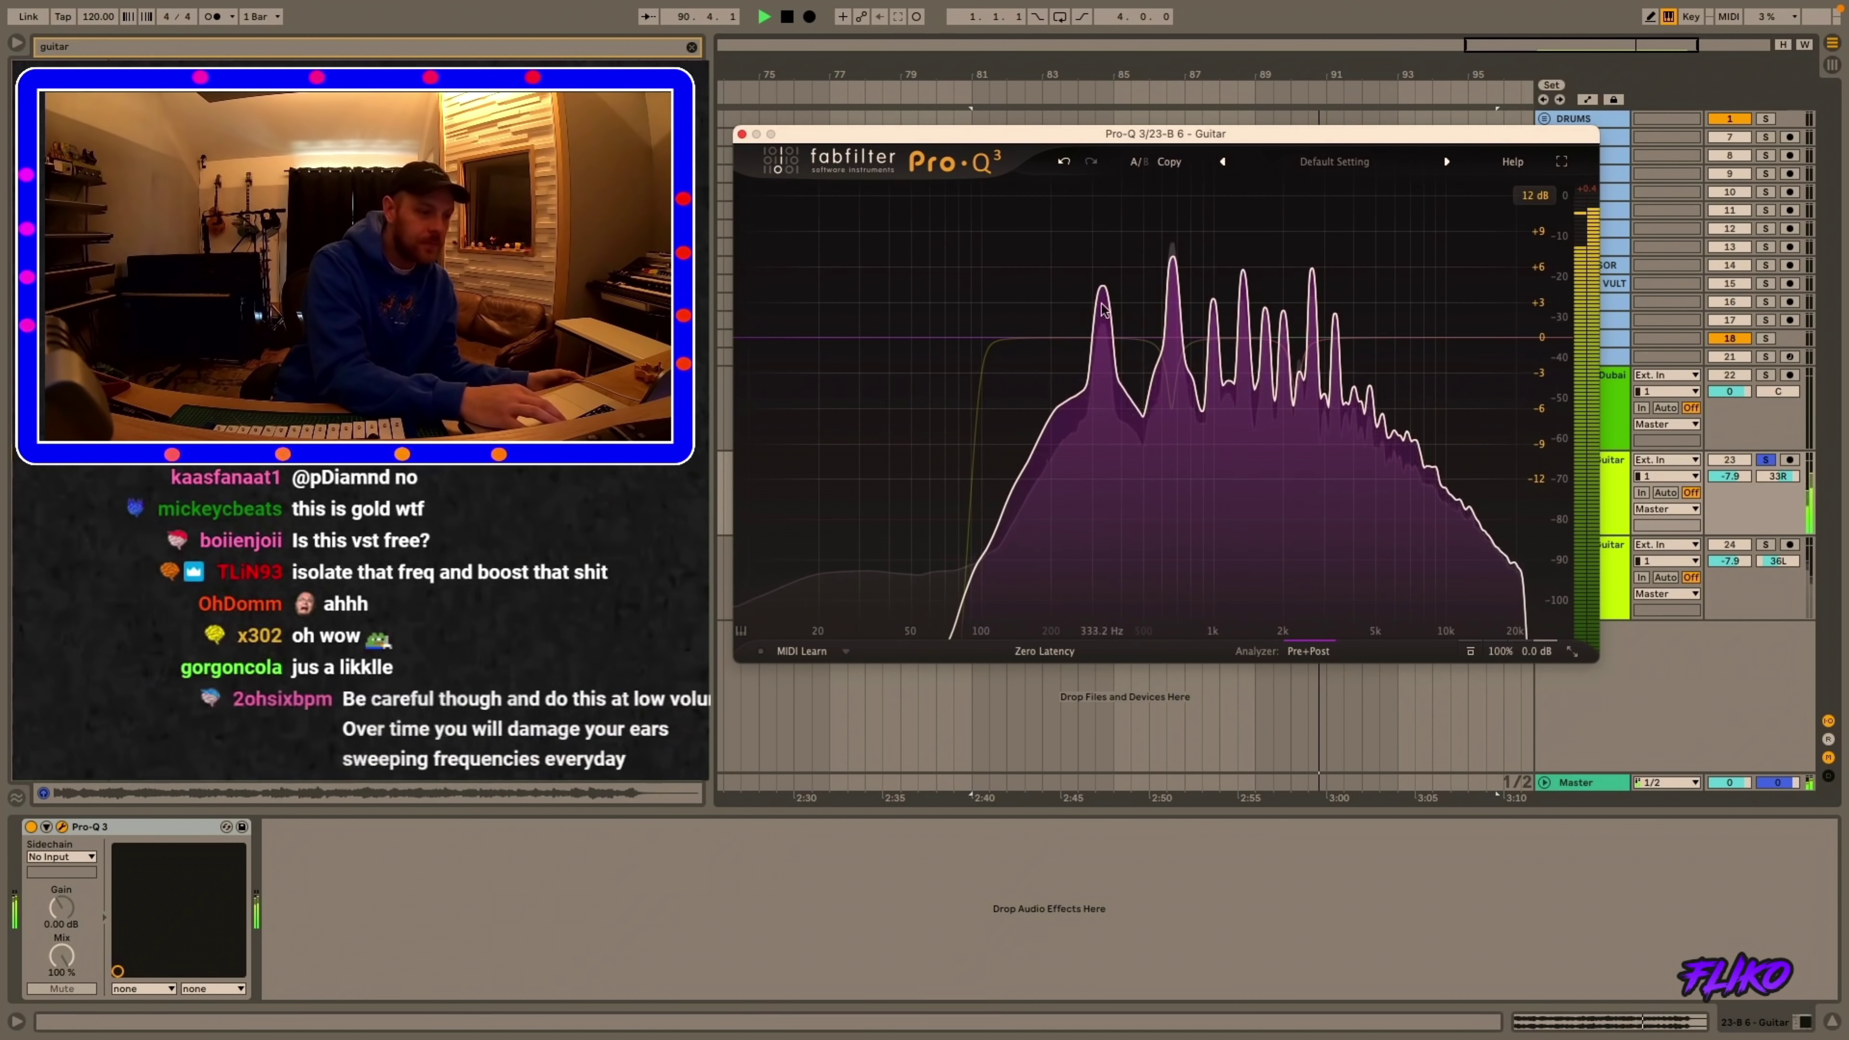
left_click_drag(1182, 560, 1180, 568)
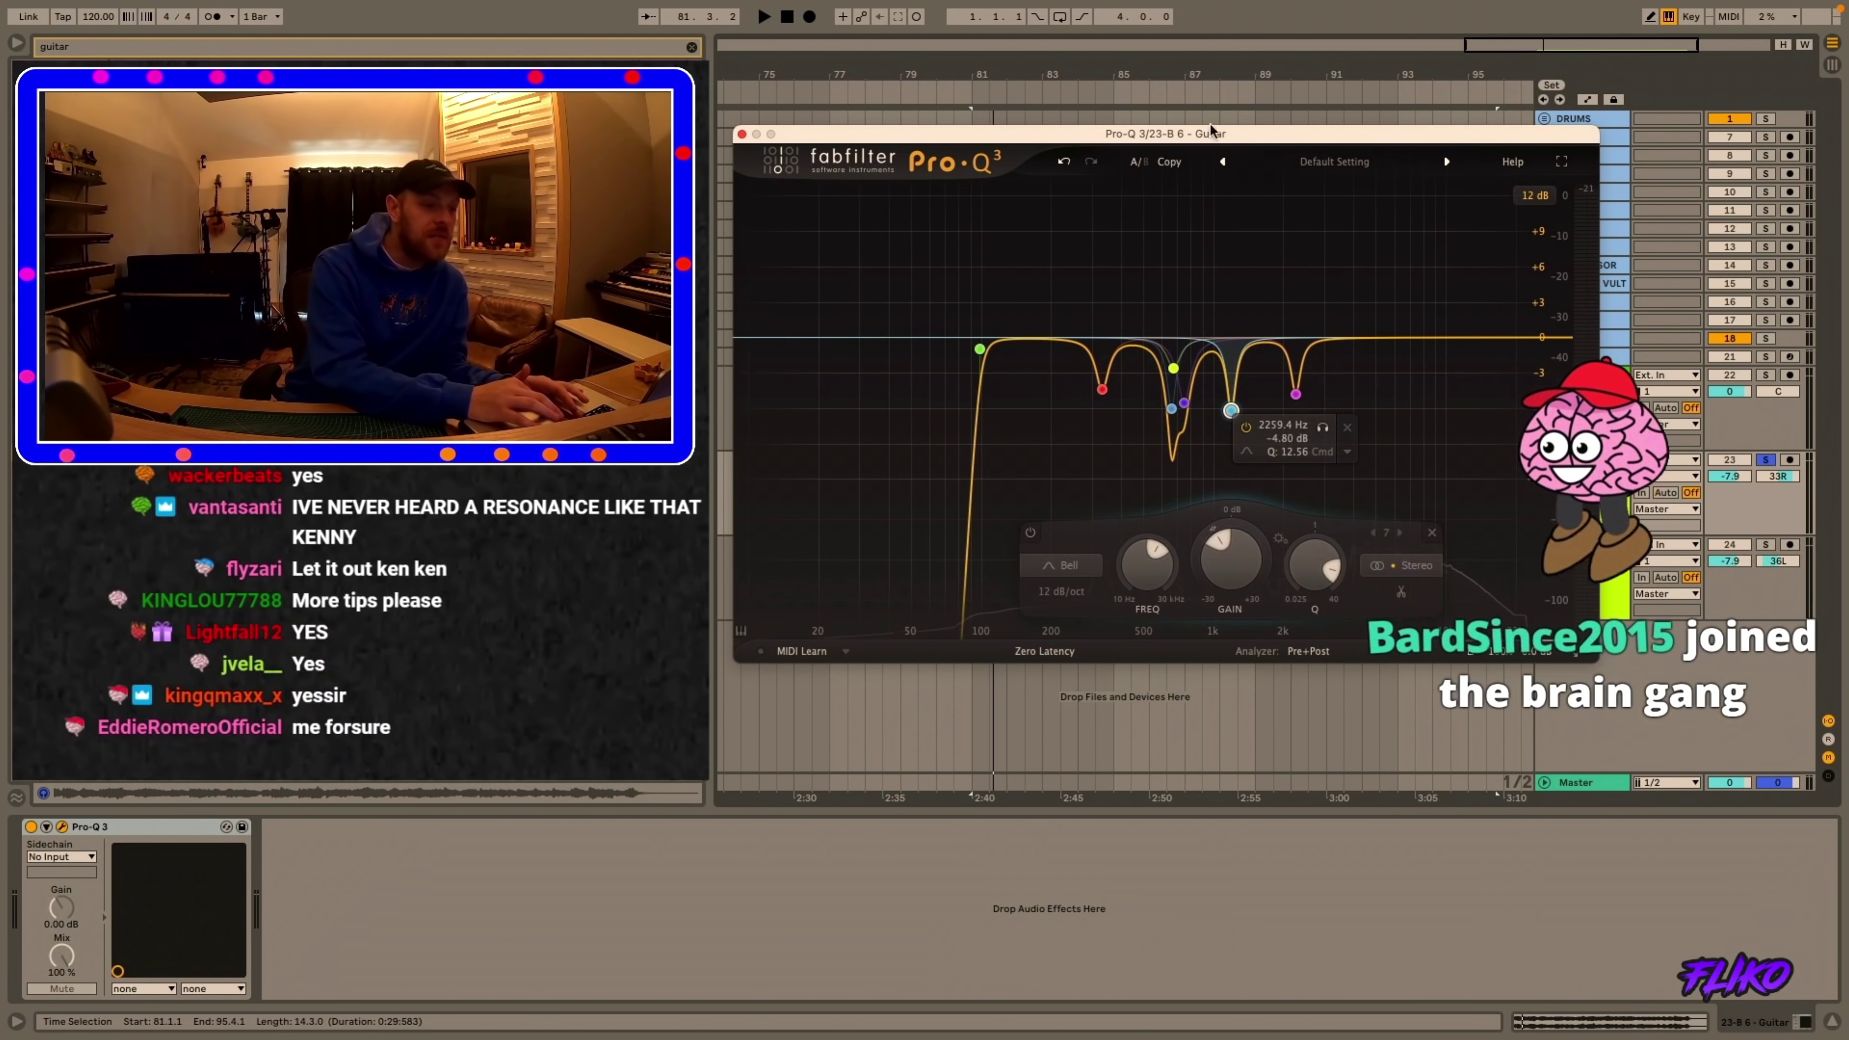
- Move the EQ window clear of the guitar clips and play the soloed guitar, toggling Pro-Q 3 to compare the sound with and without it
left_click_drag(1223, 149, 1195, 650)
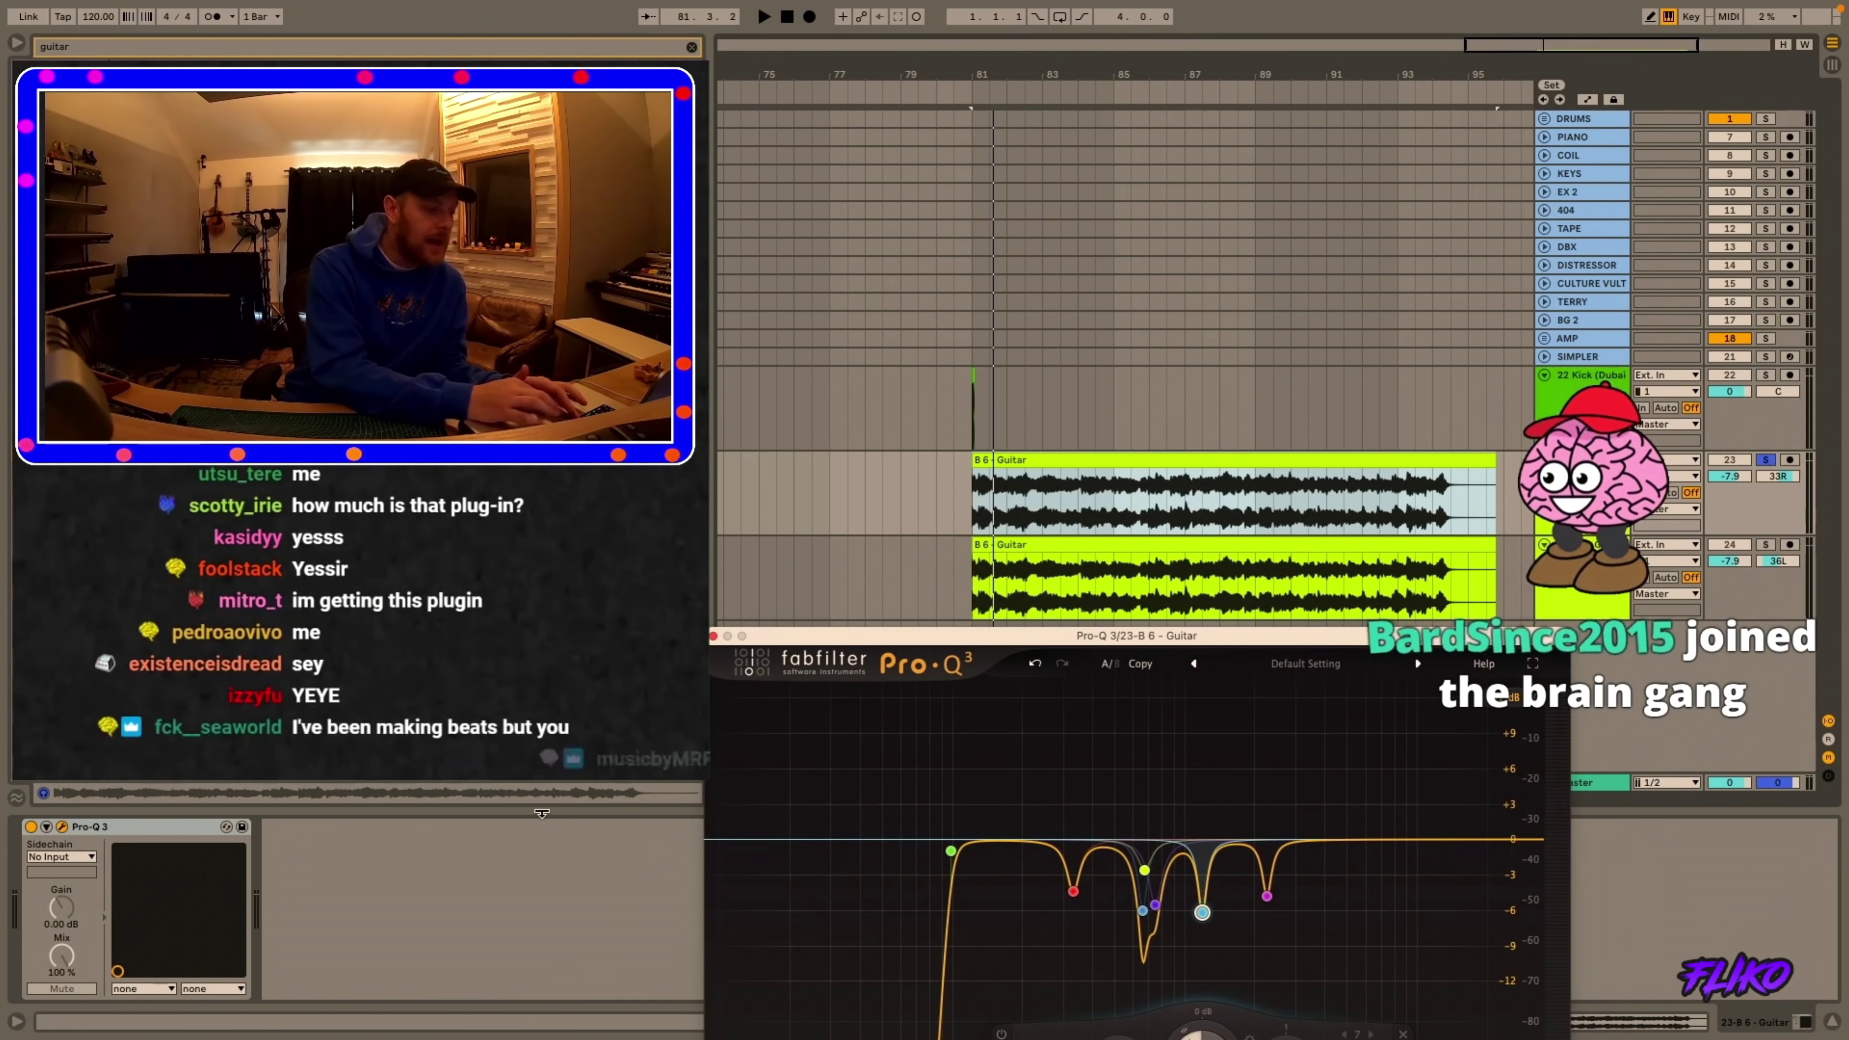
key("space")
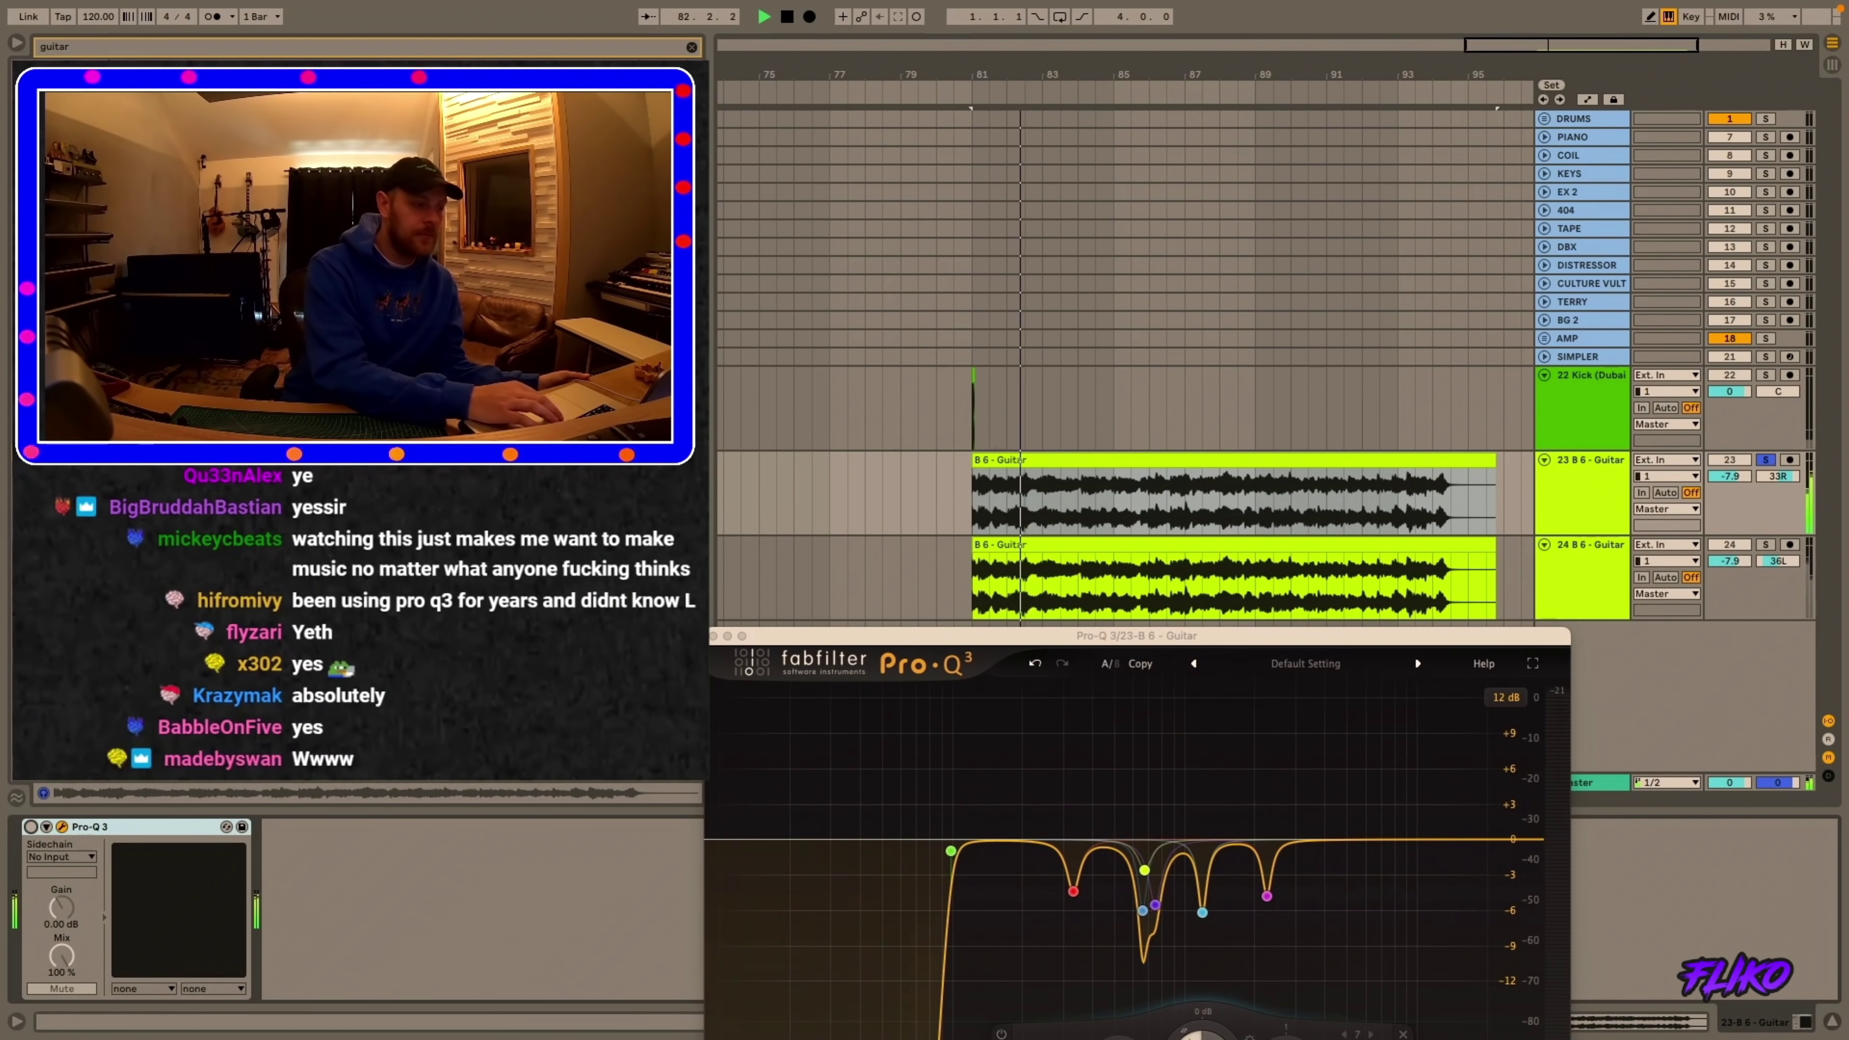
left_click(31, 827)
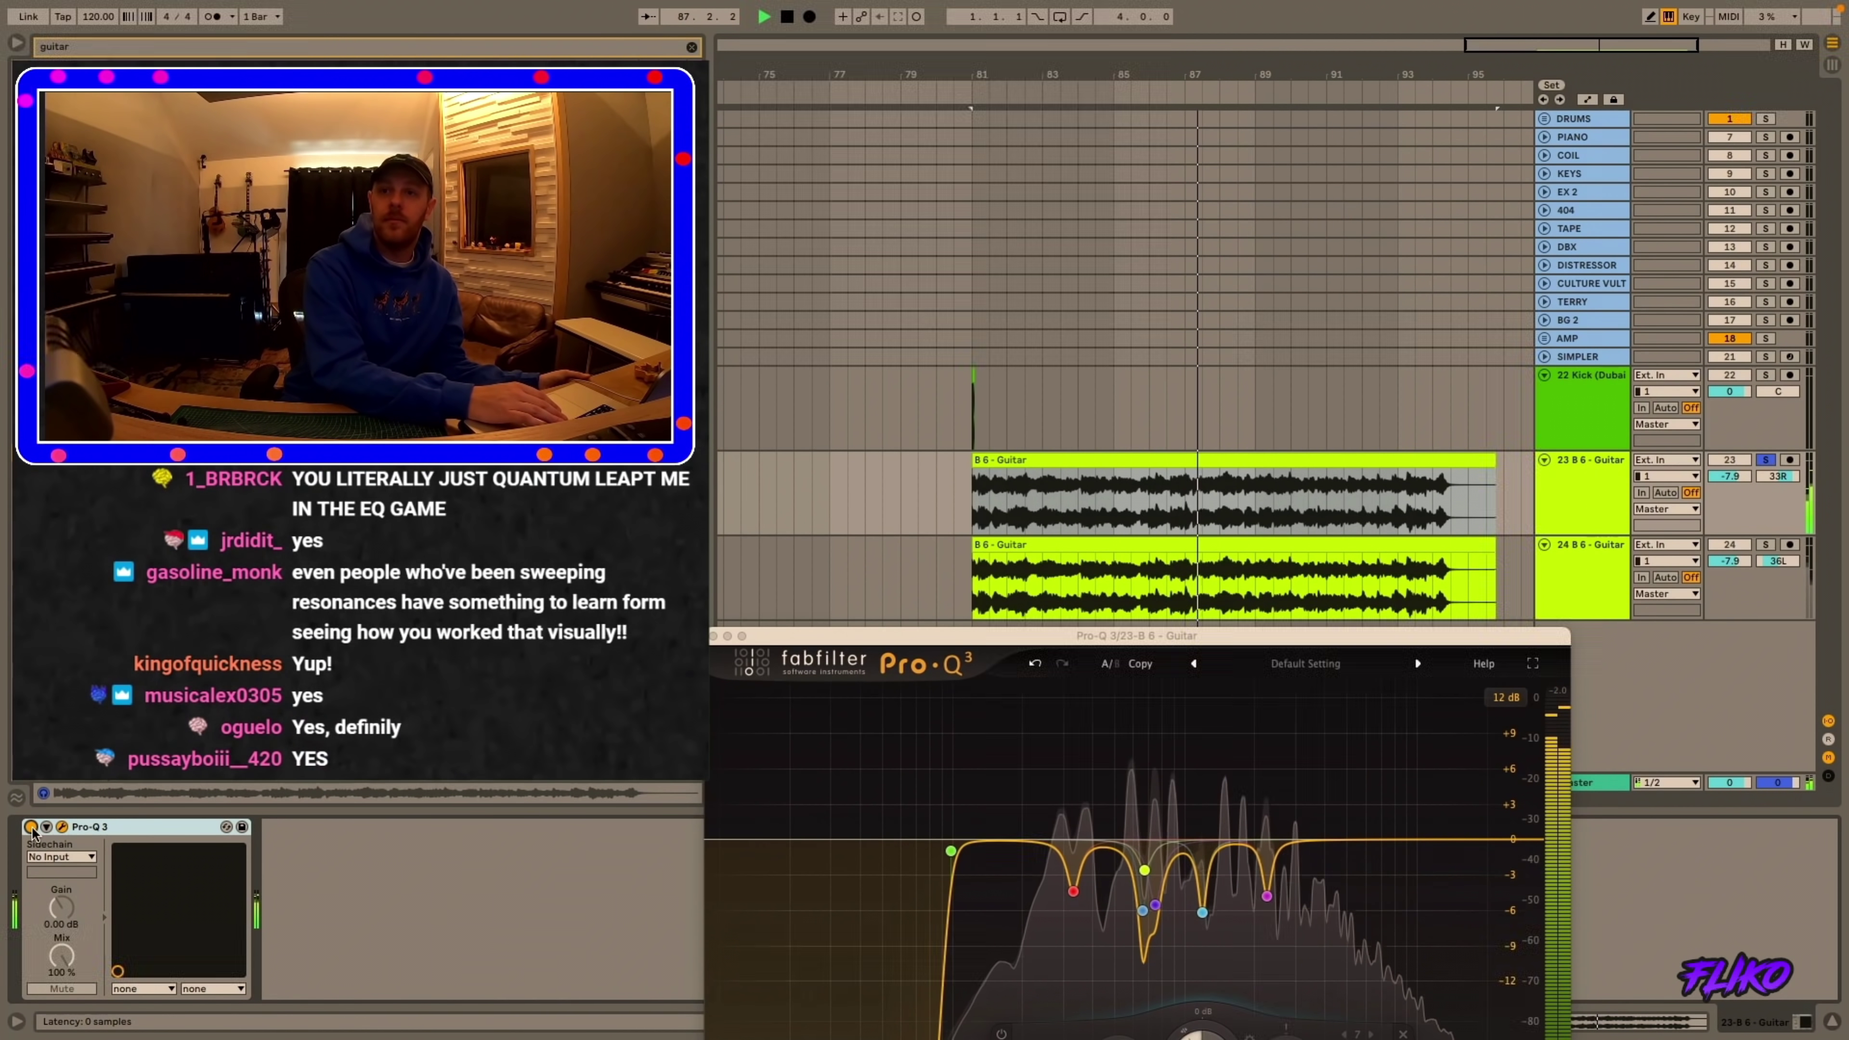
key("space")
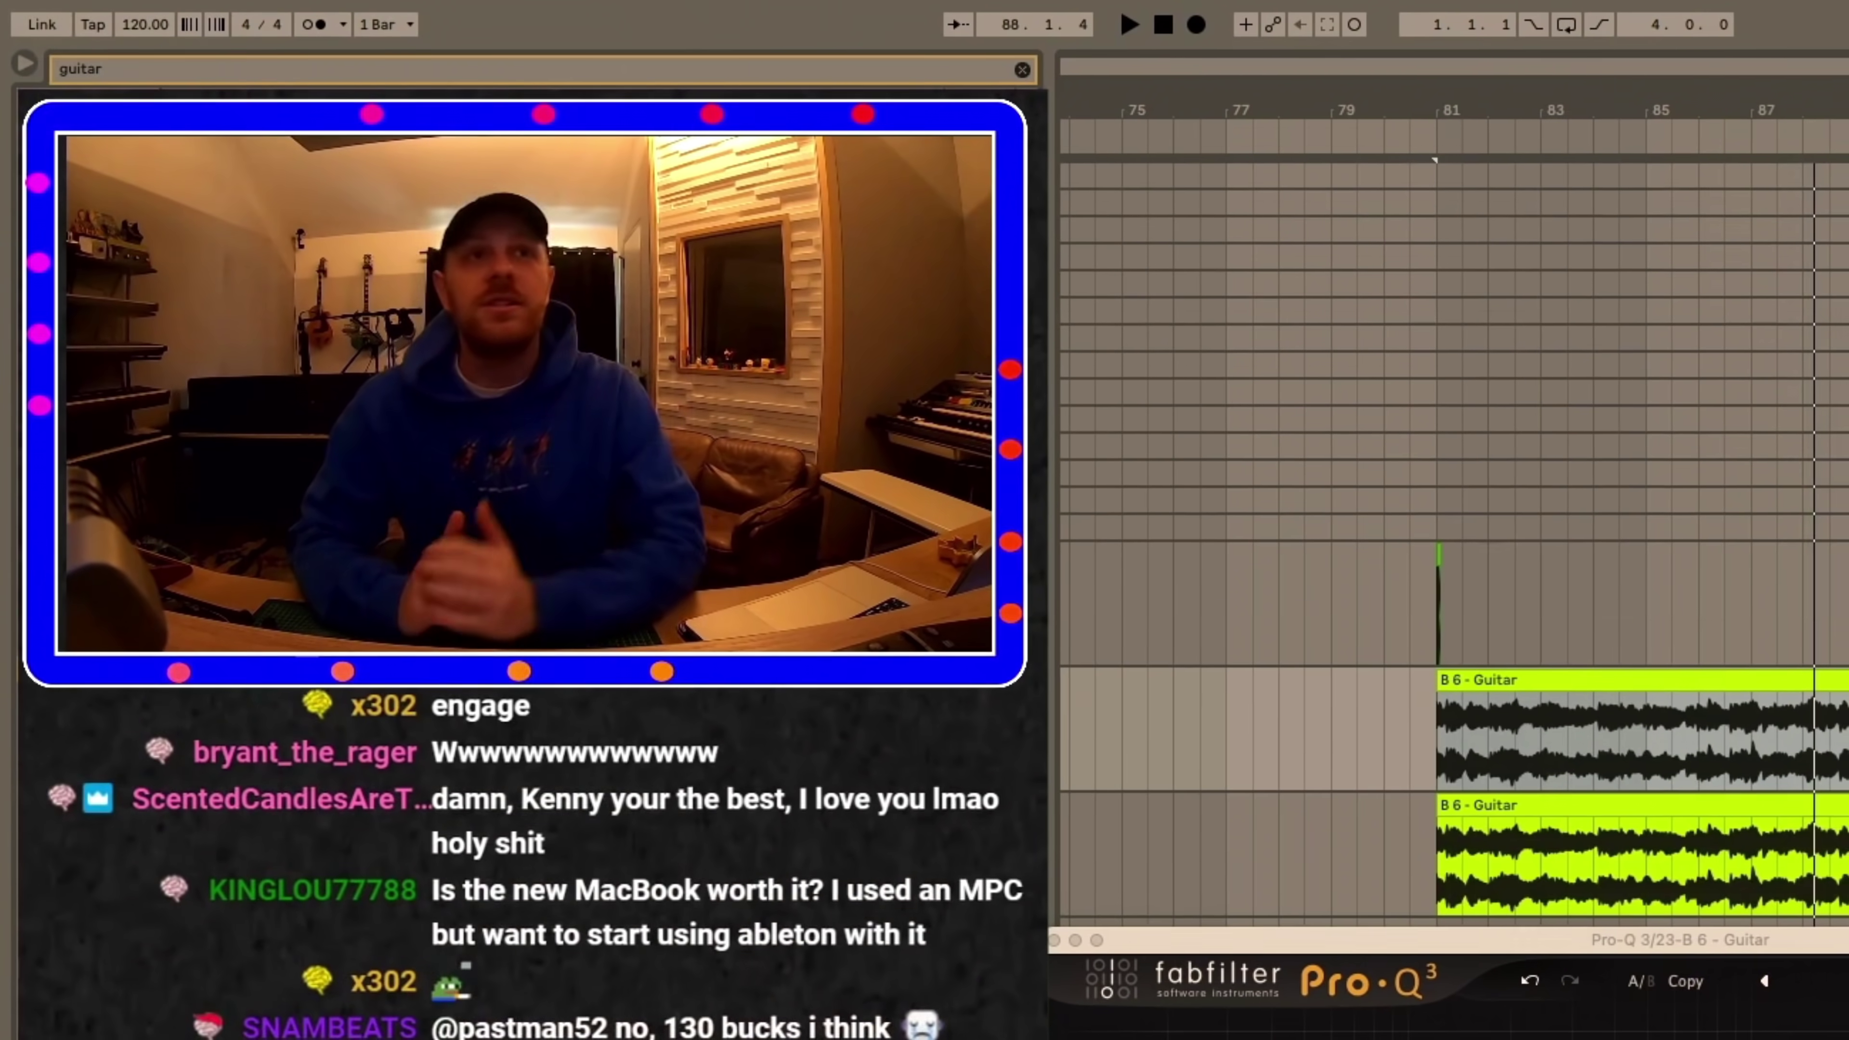